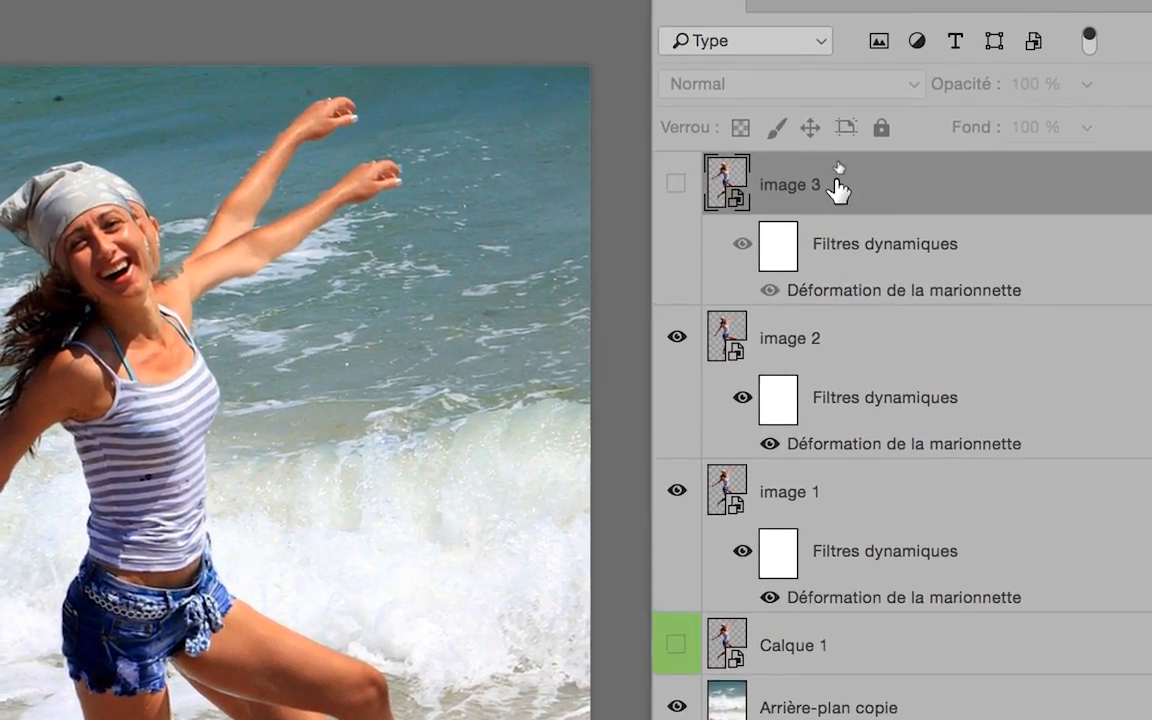
Delete the hidden layer image 3 and duplicate the layer image 2.
left_click_drag(835, 13, 1150, 668)
left_click_drag(1015, 496, 962, 632)
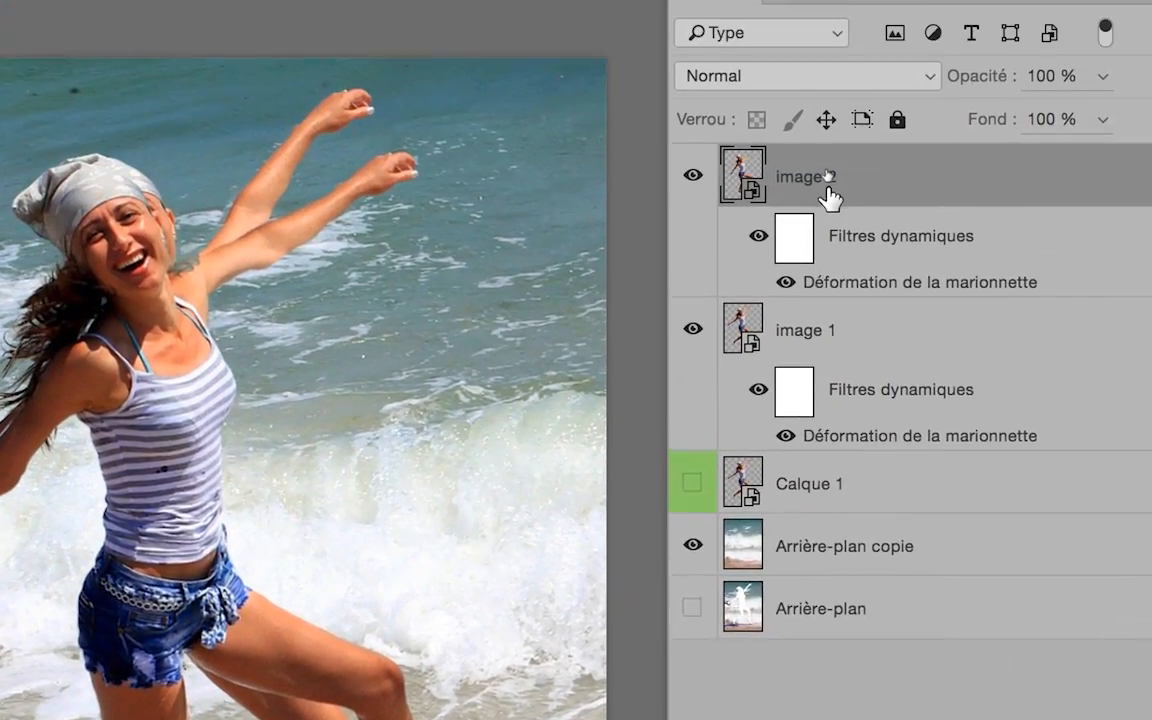
left_click_drag(799, 2, 1149, 697)
left_click_drag(947, 428, 945, 591)
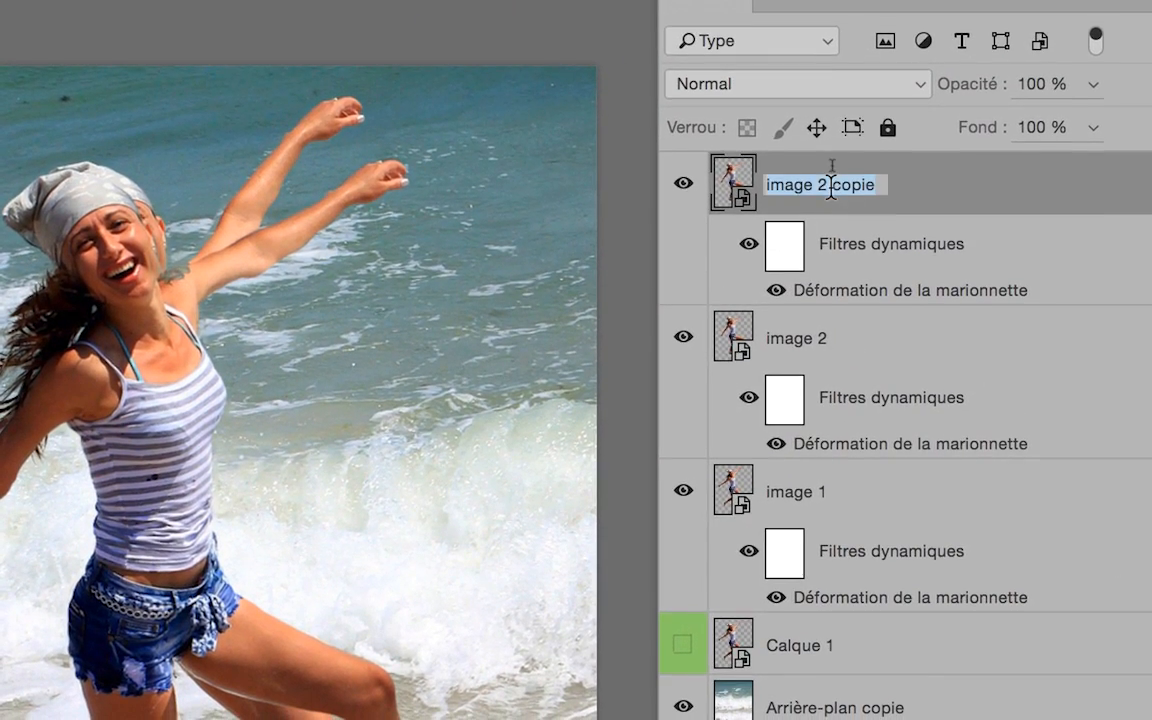
Rename the duplicated layer as image 3.
left_click(831, 187)
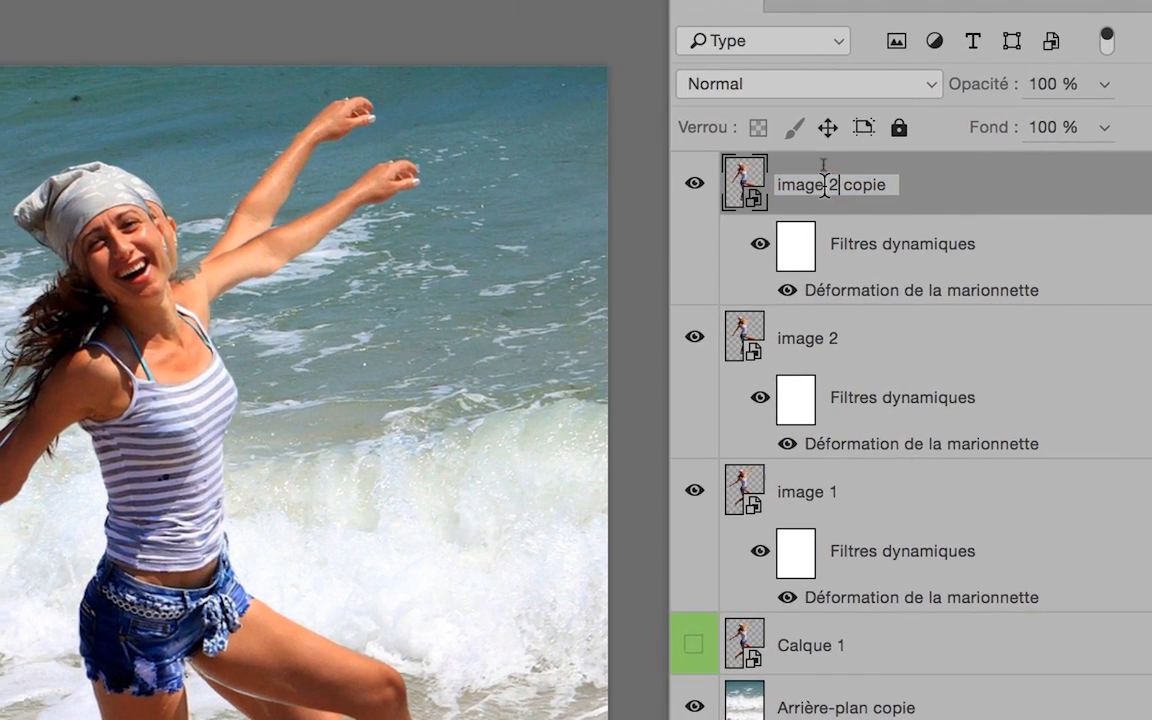
left_click_drag(819, 185, 924, 193)
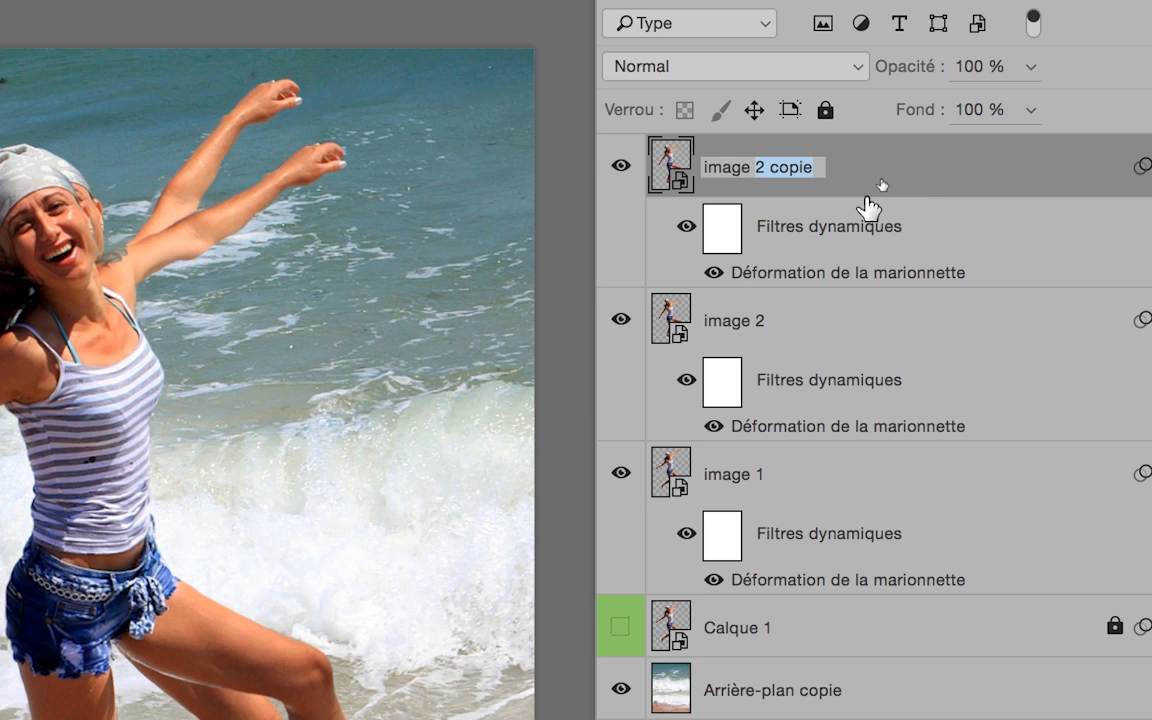
key("Return")
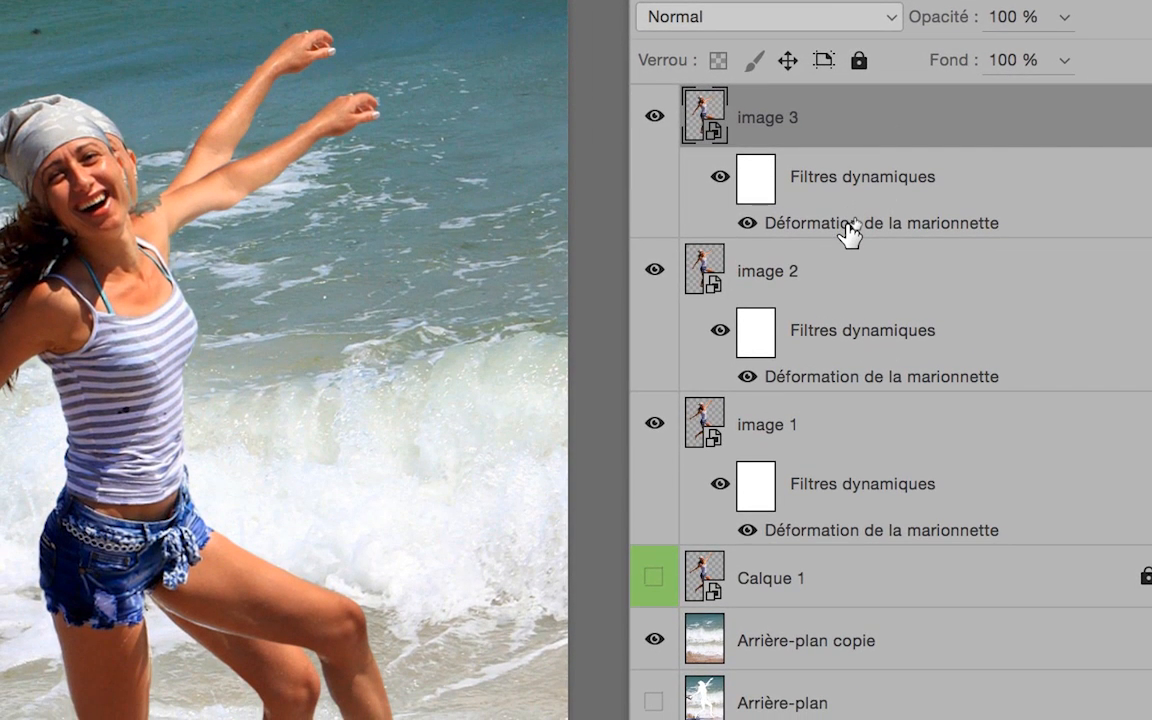
Reopen the Puppet Warp on image 3 and lower the forward arm, straightening the elbow and rotating the hand downward.
double_click(849, 226)
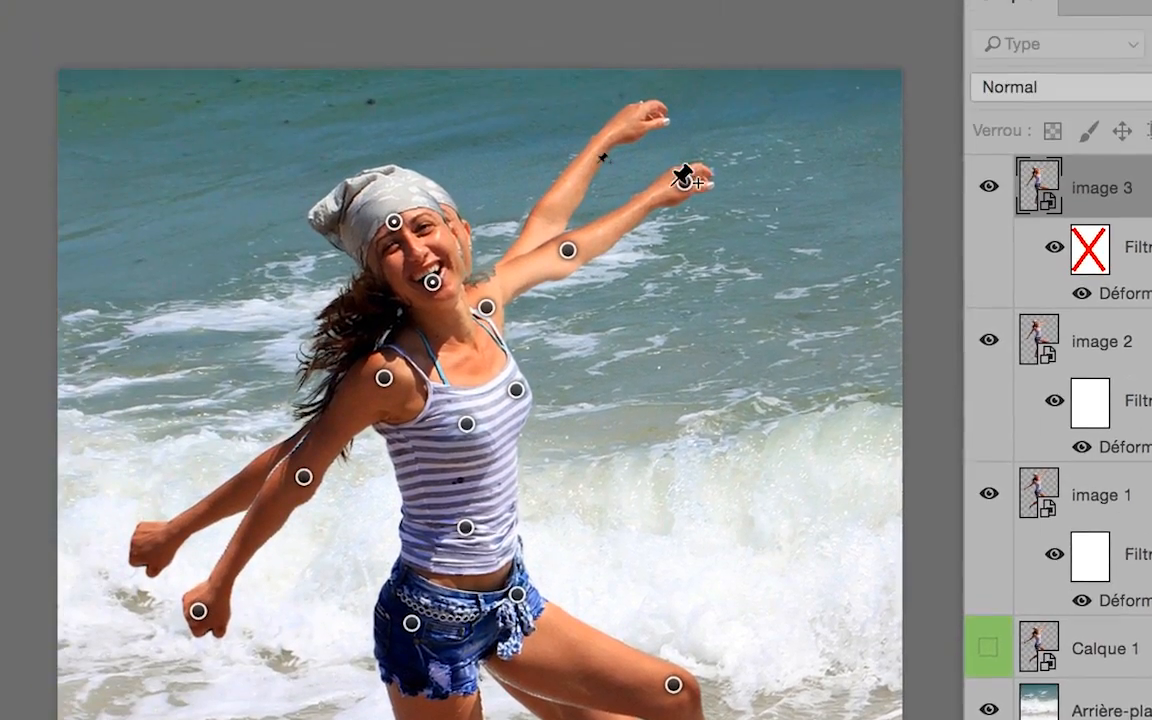
left_click_drag(676, 184, 713, 265)
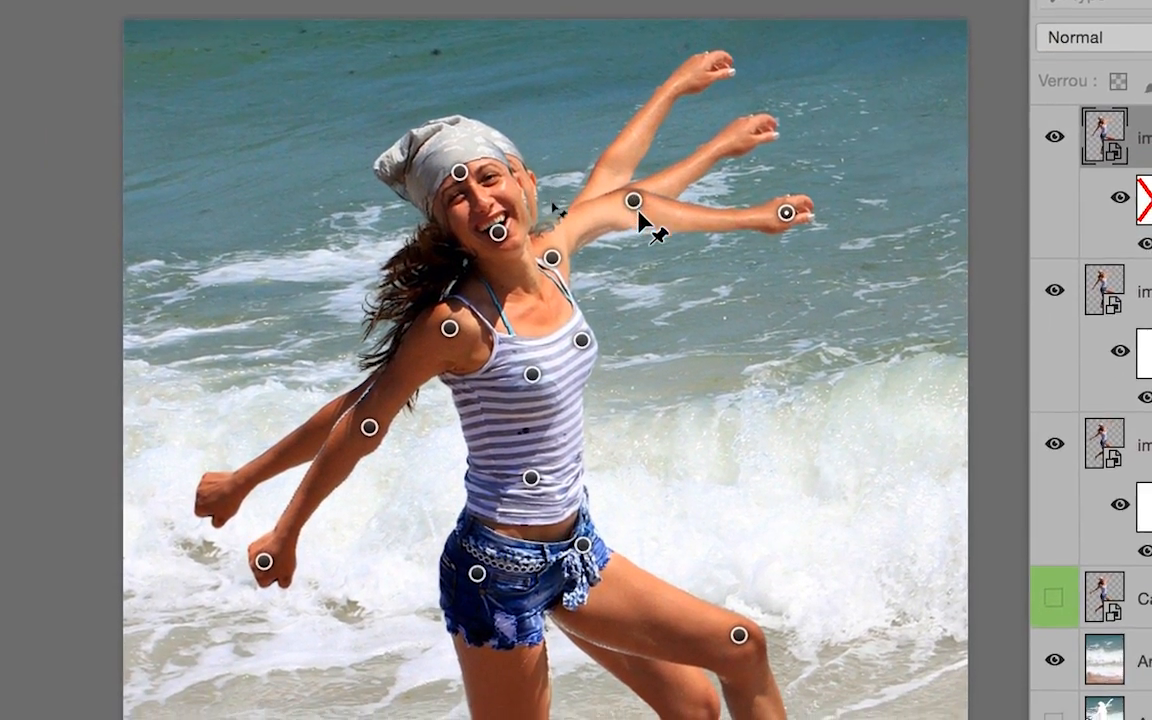
left_click_drag(640, 212, 657, 234)
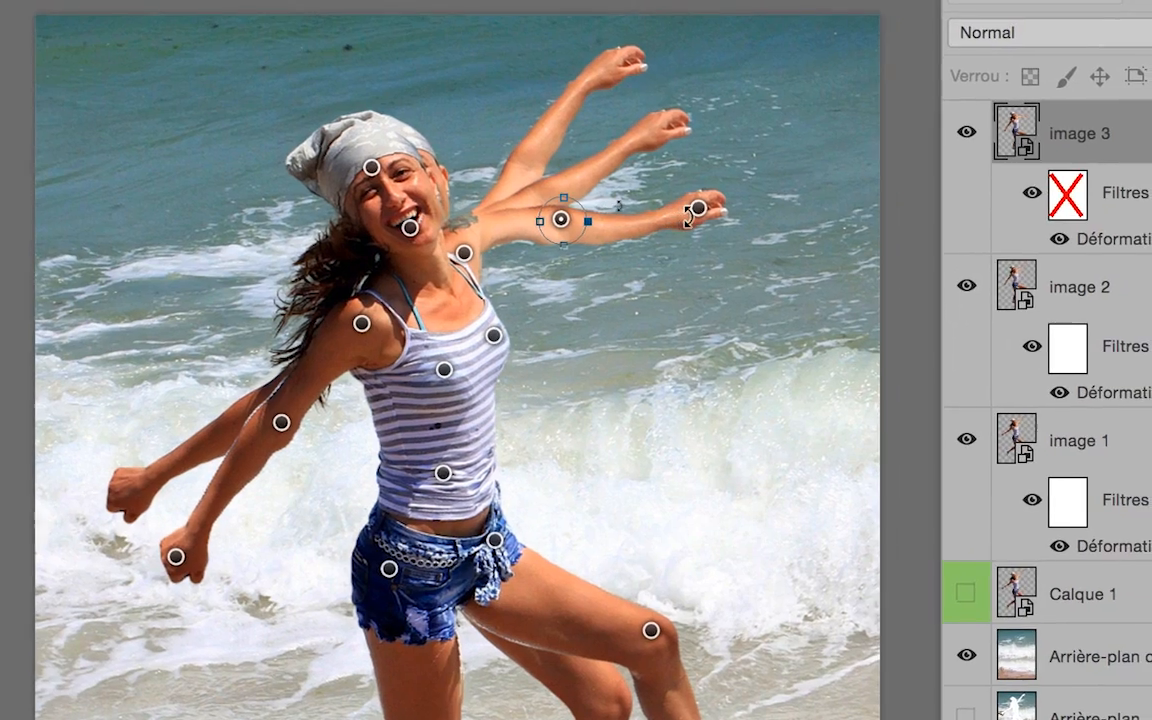
left_click(697, 208)
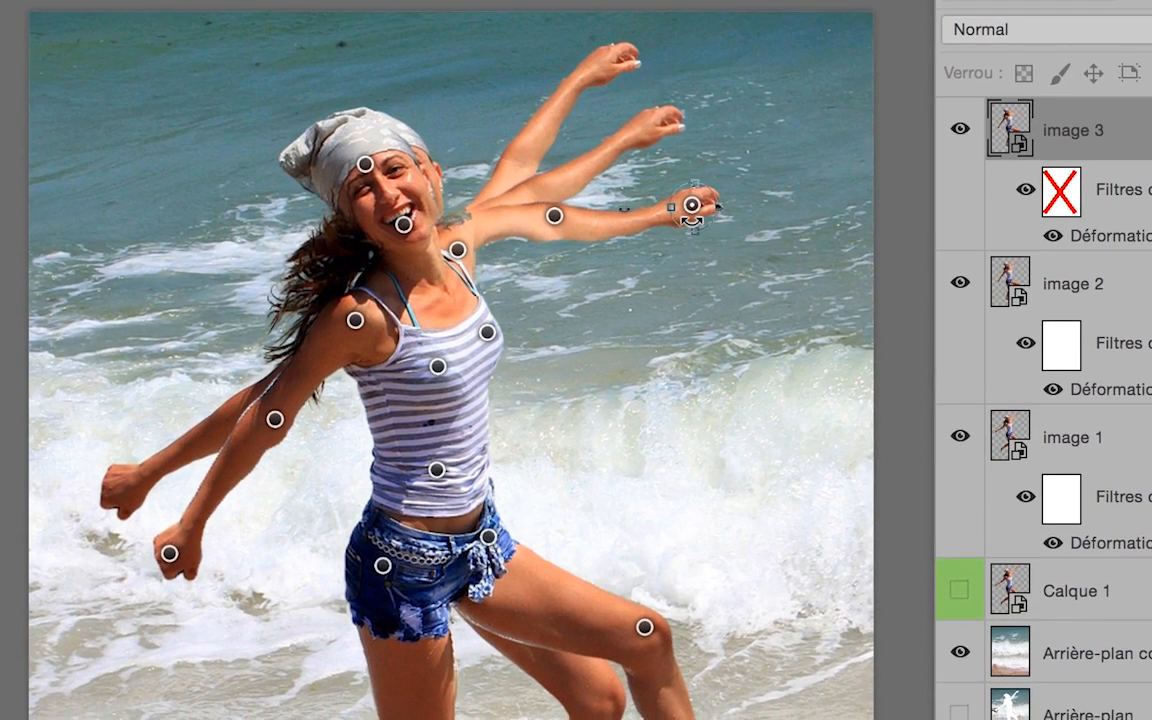
left_click_drag(688, 218, 682, 219)
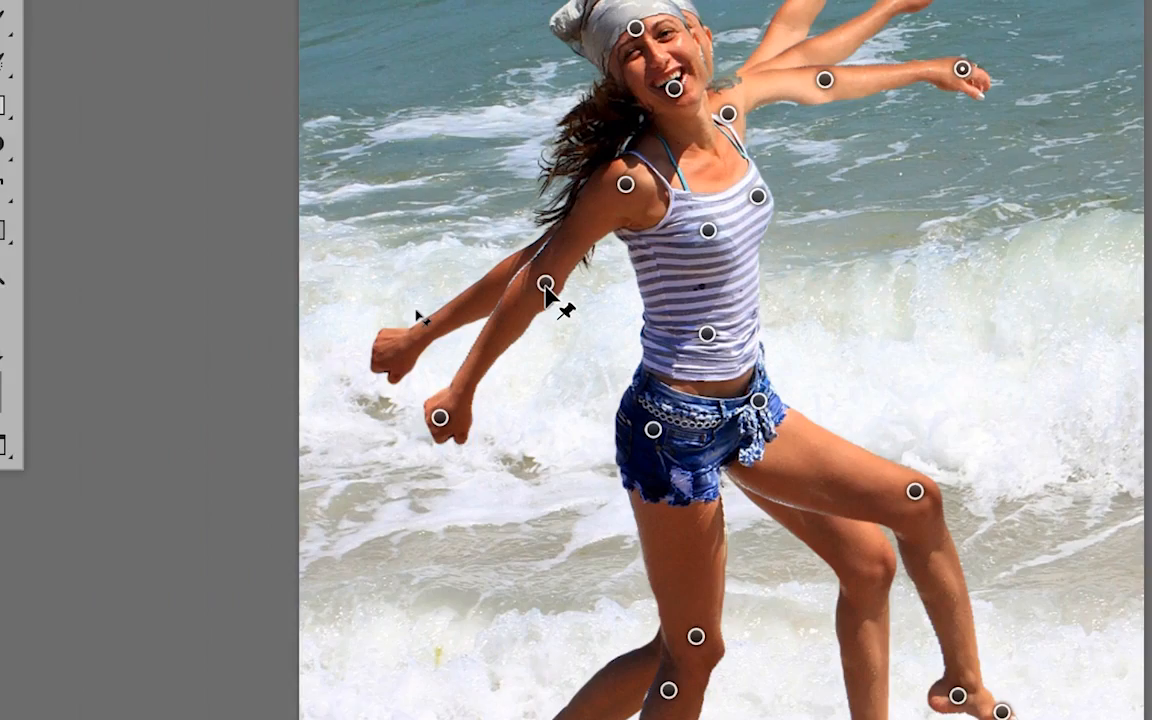
Swing image 3's trailing arm forward with the elbow and hand pins so the hand rests beside the shorts.
left_click_drag(545, 285, 645, 367)
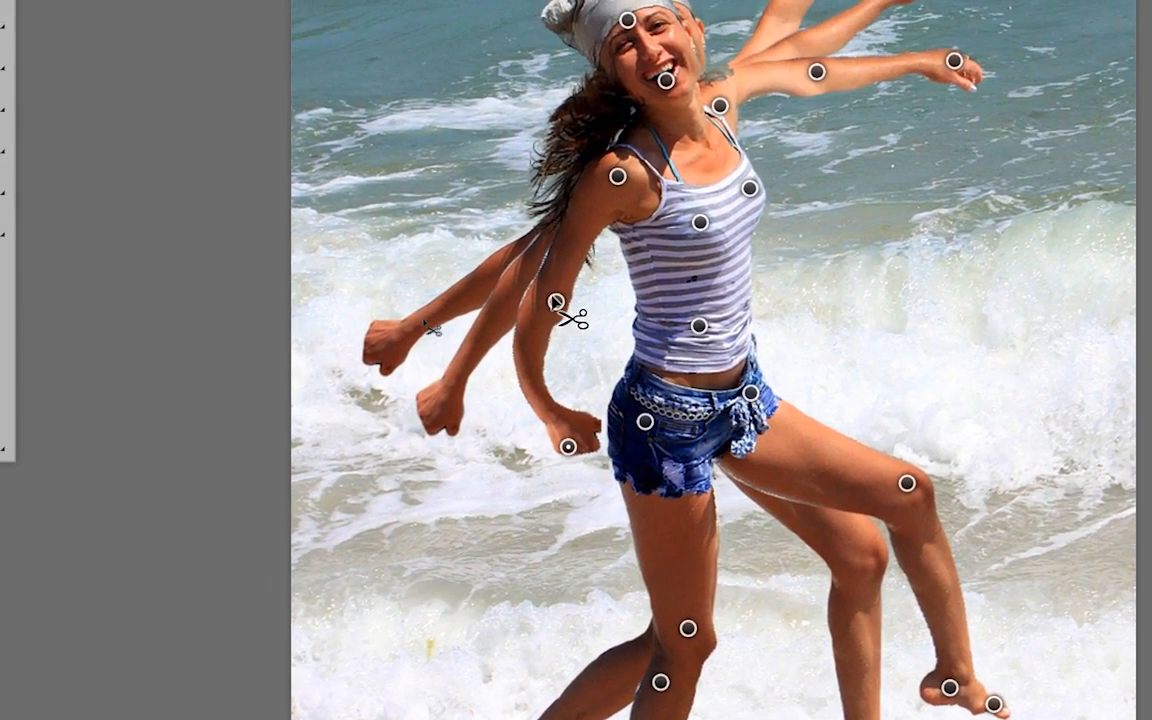
left_click(549, 265)
left_click_drag(425, 330, 430, 330)
left_click_drag(560, 304, 561, 305)
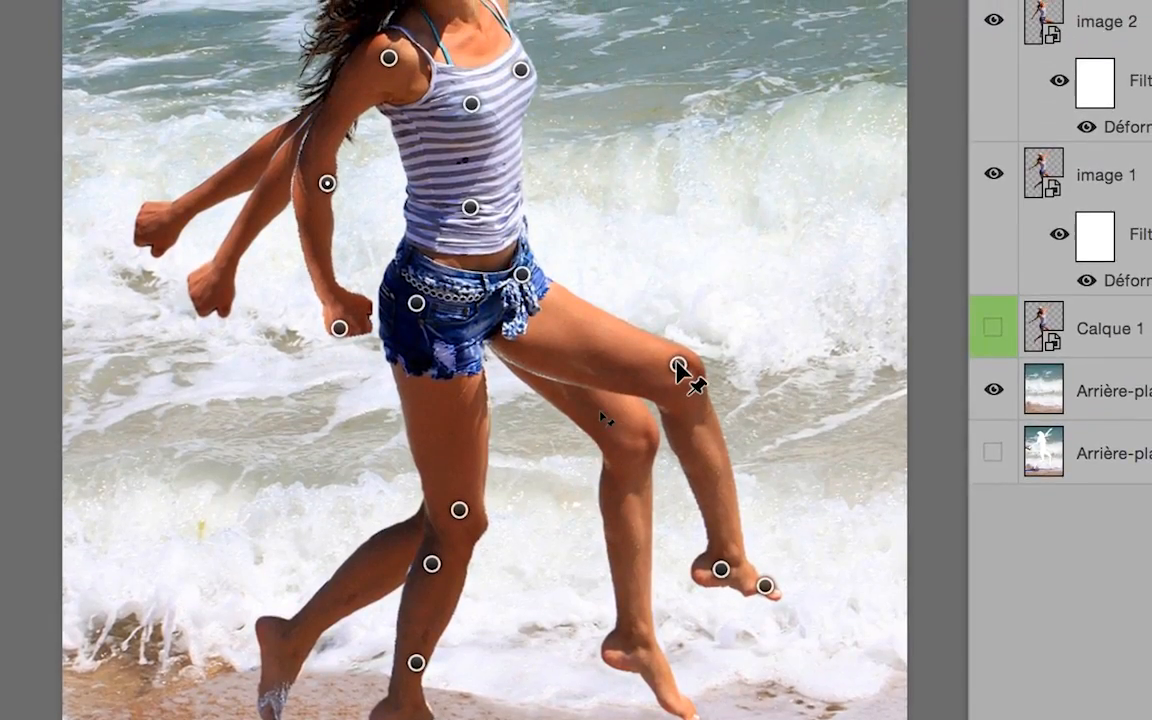
Raise the front leg of image 3 by repositioning its knee, toe and heel pins.
left_click_drag(678, 367, 686, 350)
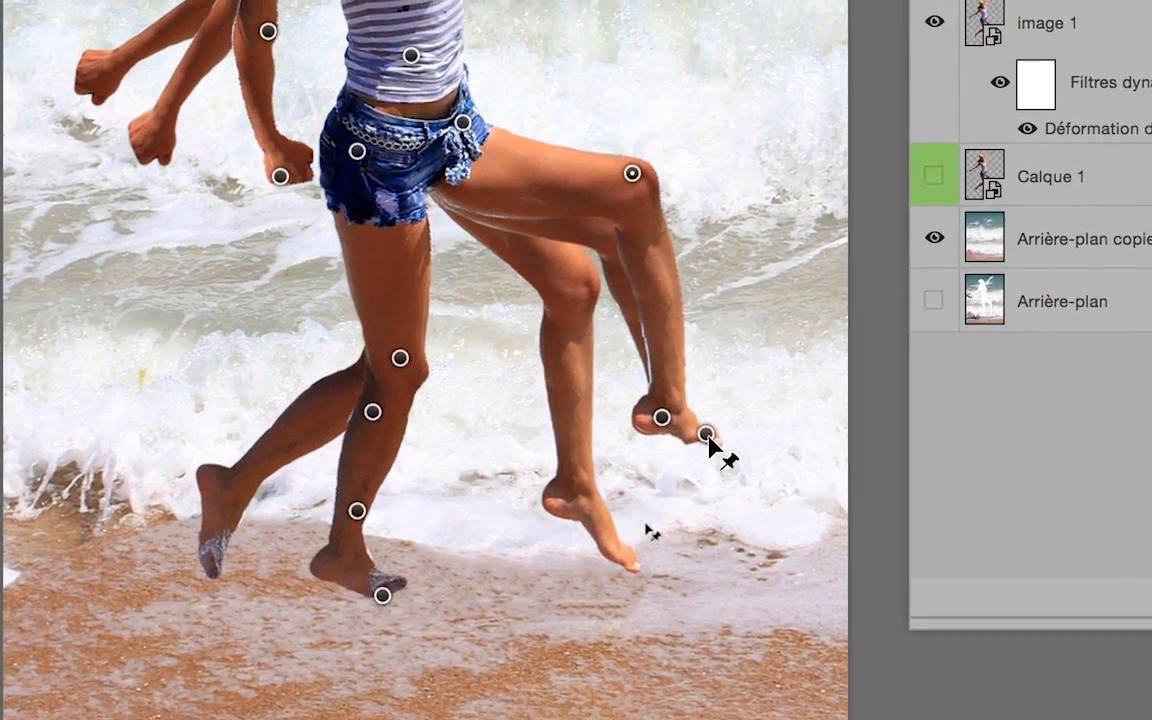
left_click_drag(706, 433, 775, 361)
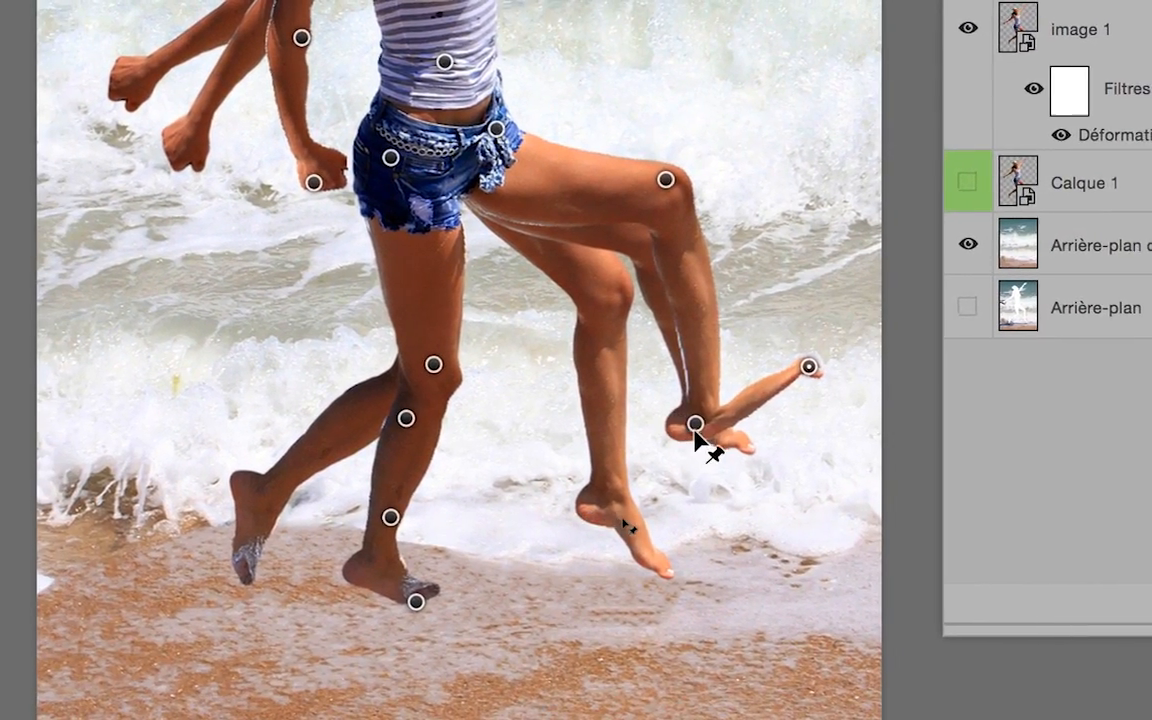
left_click_drag(695, 423, 714, 404)
Move the supporting leg of image 3 forward with its foot, ankle and knee pins and apply the Puppet Warp.
left_click_drag(381, 646, 480, 614)
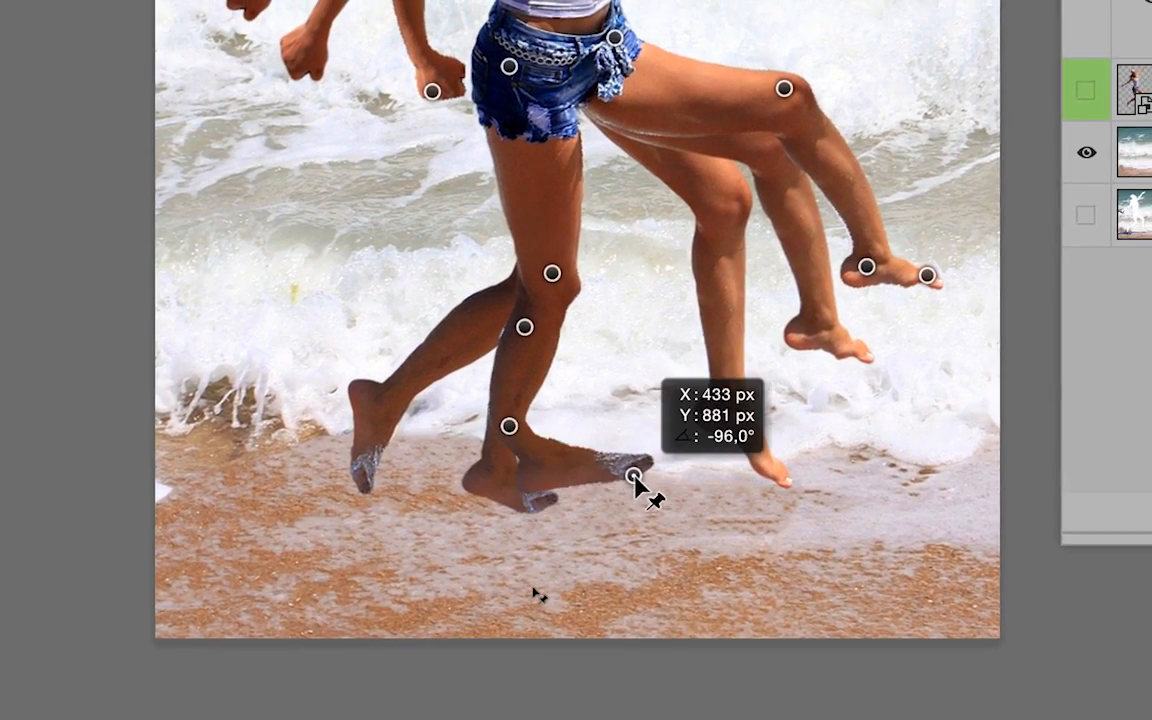
left_click_drag(634, 476, 637, 479)
left_click_drag(509, 426, 560, 424)
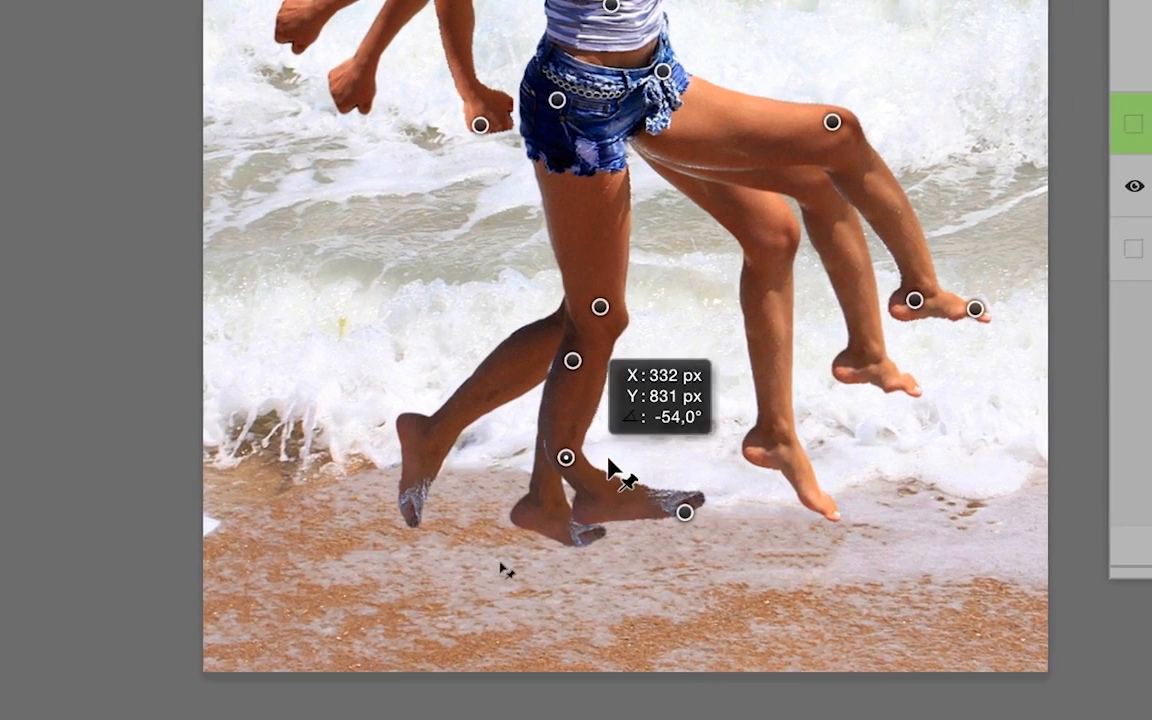
left_click_drag(612, 465, 644, 490)
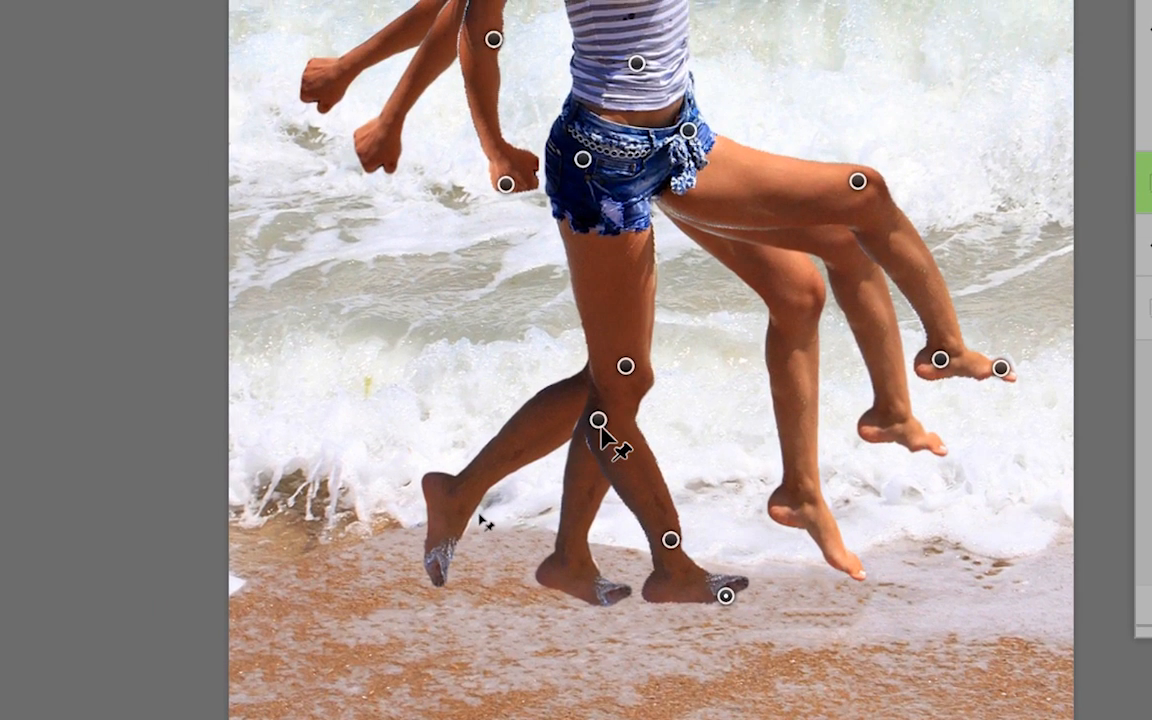
left_click_drag(609, 441, 631, 401)
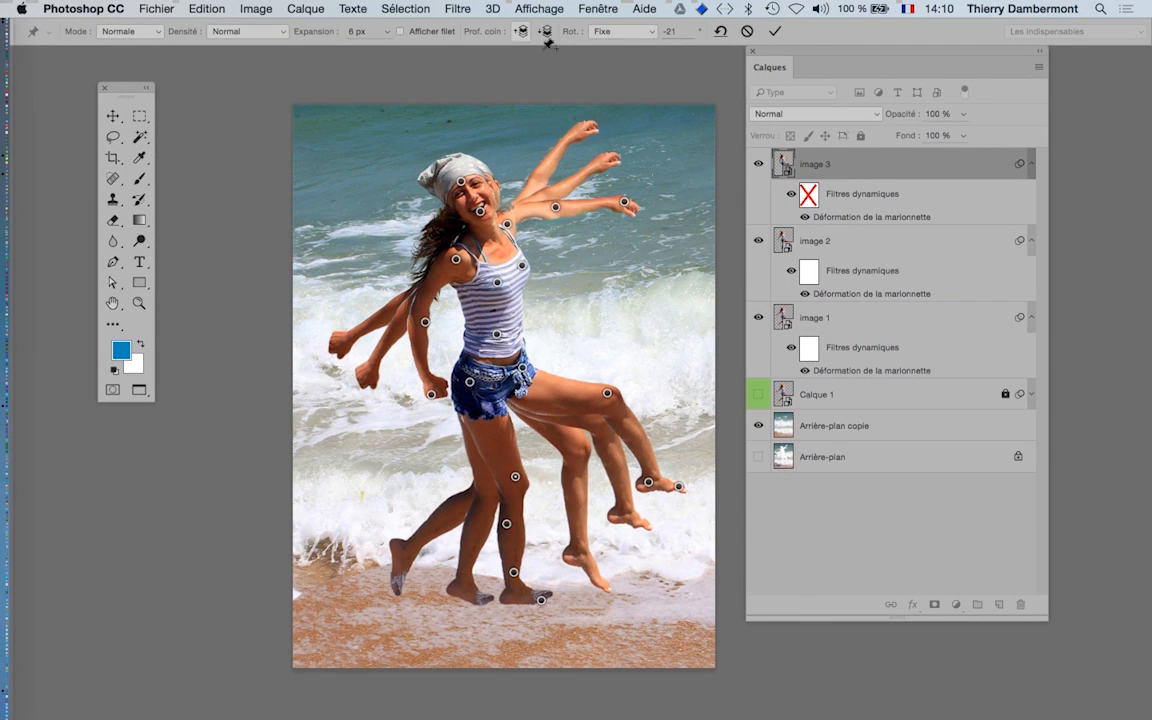
left_click(775, 32)
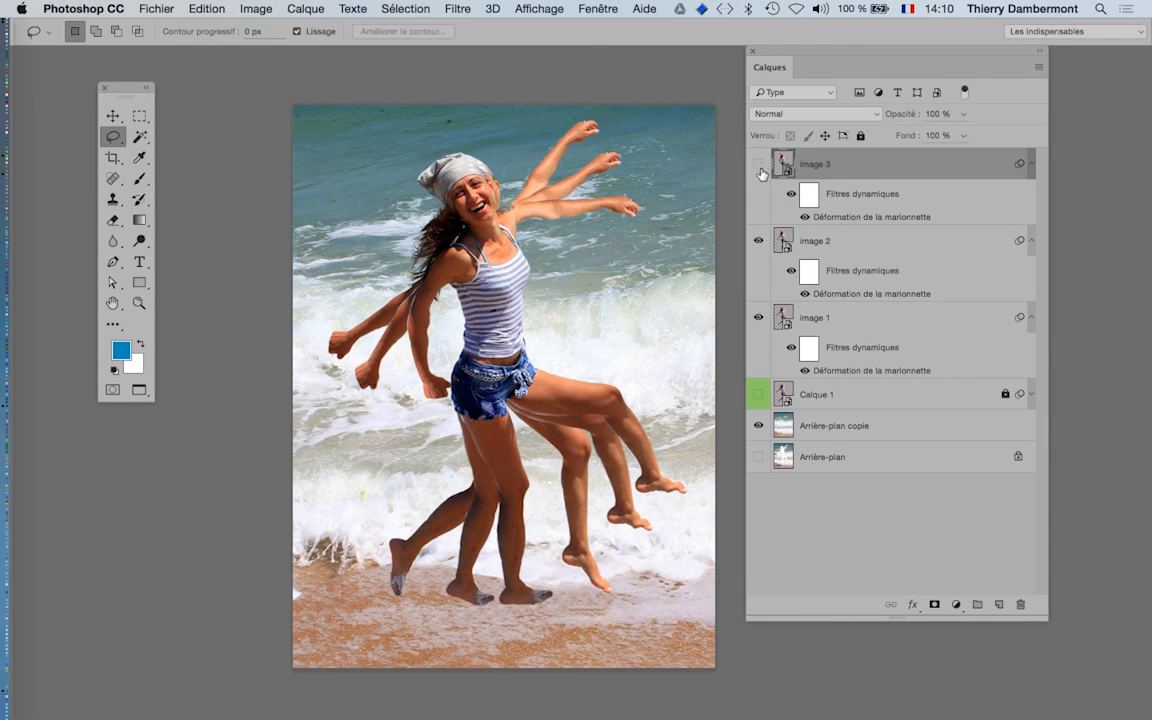
Toggle the visibility of the image 1, image 2 and image 3 layers to compare the successive poses.
left_click_drag(762, 174, 771, 317)
left_click(758, 319)
left_click(758, 238)
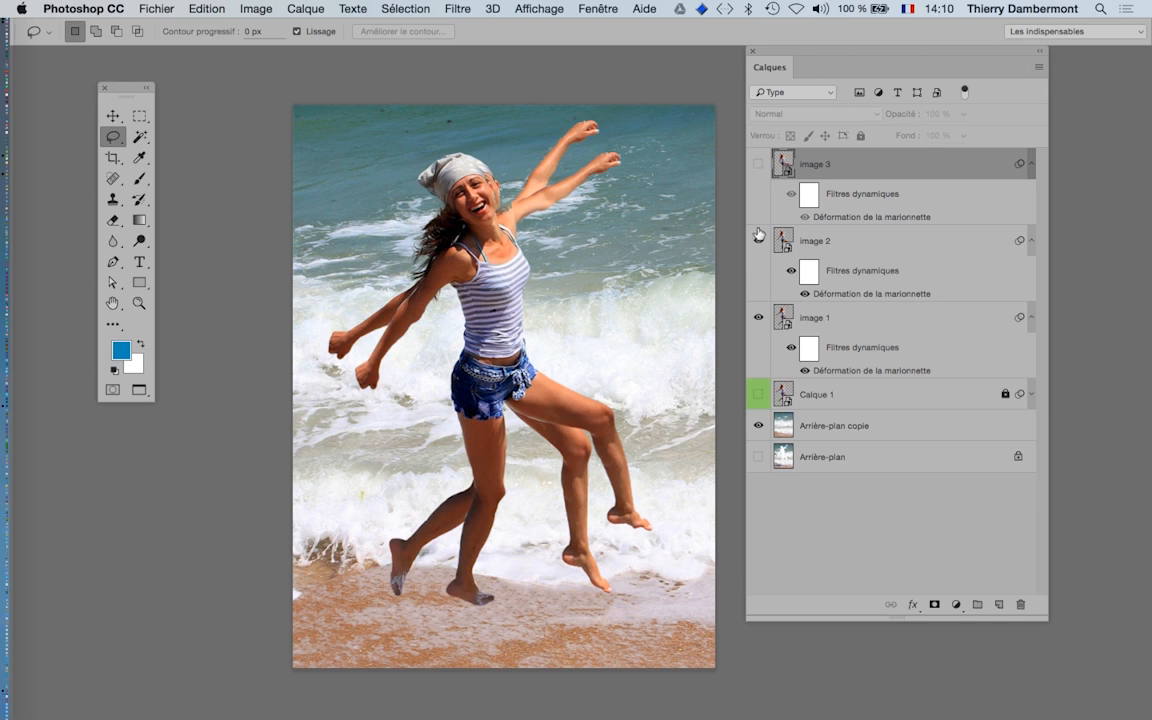
left_click(758, 163)
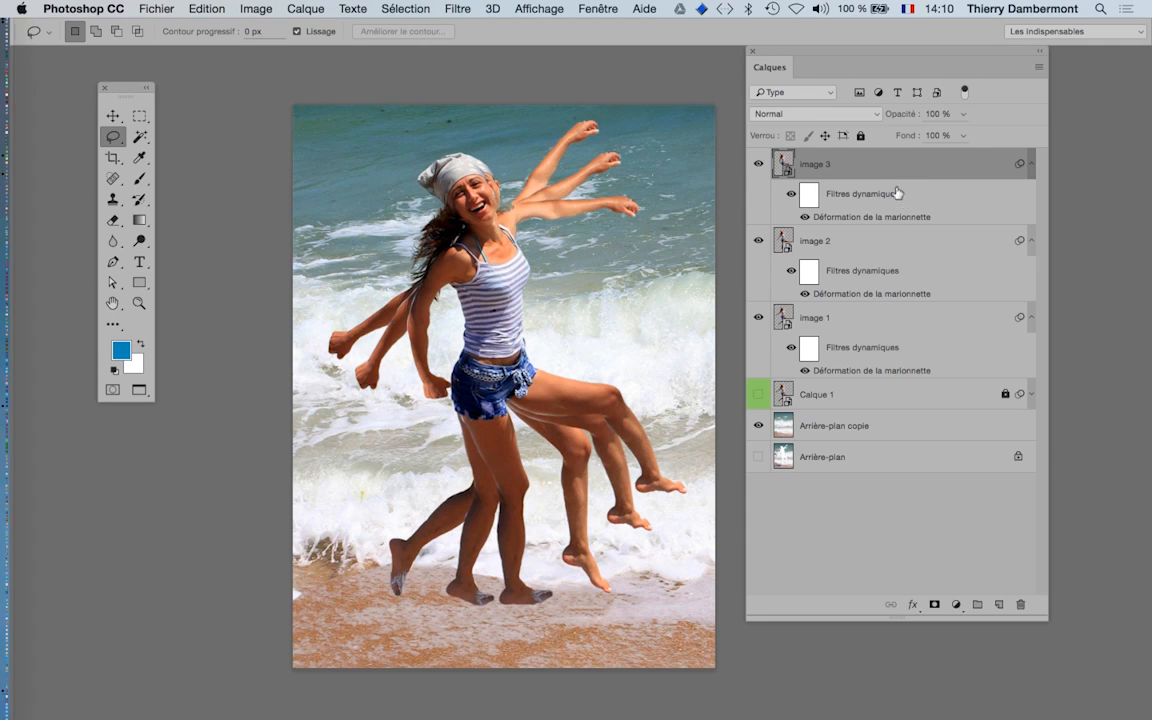
Duplicate the layer image 3 and name the copy image 4.
left_click_drag(880, 163, 998, 604)
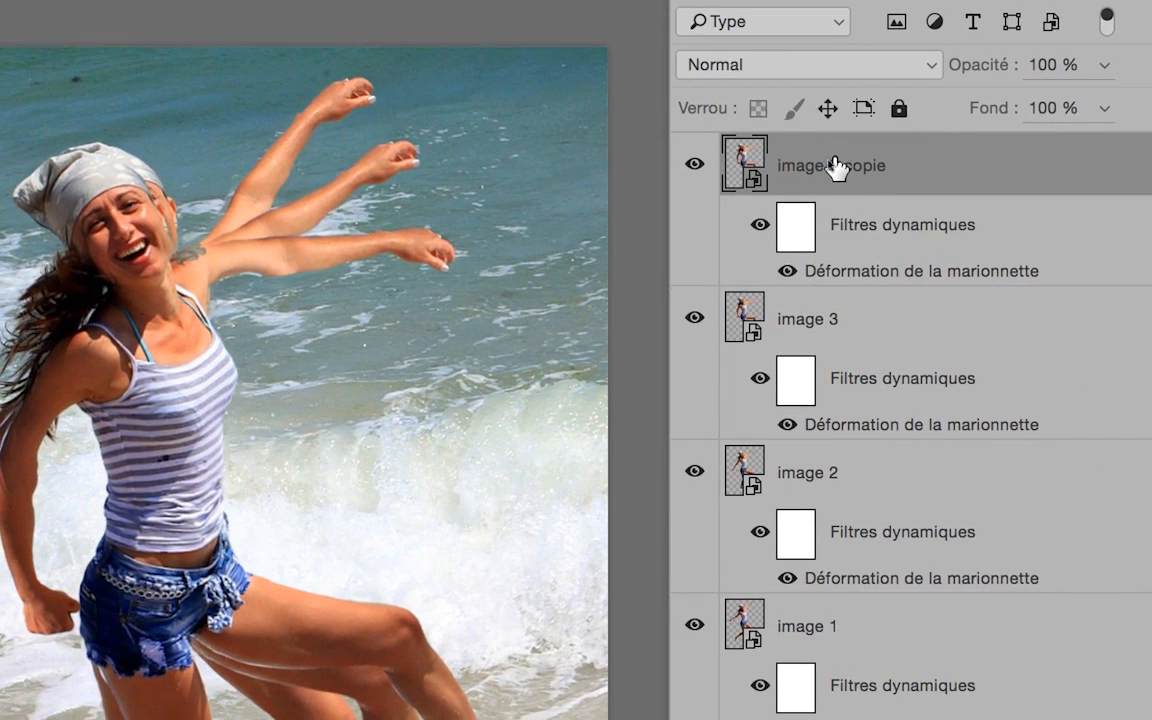
double_click(828, 163)
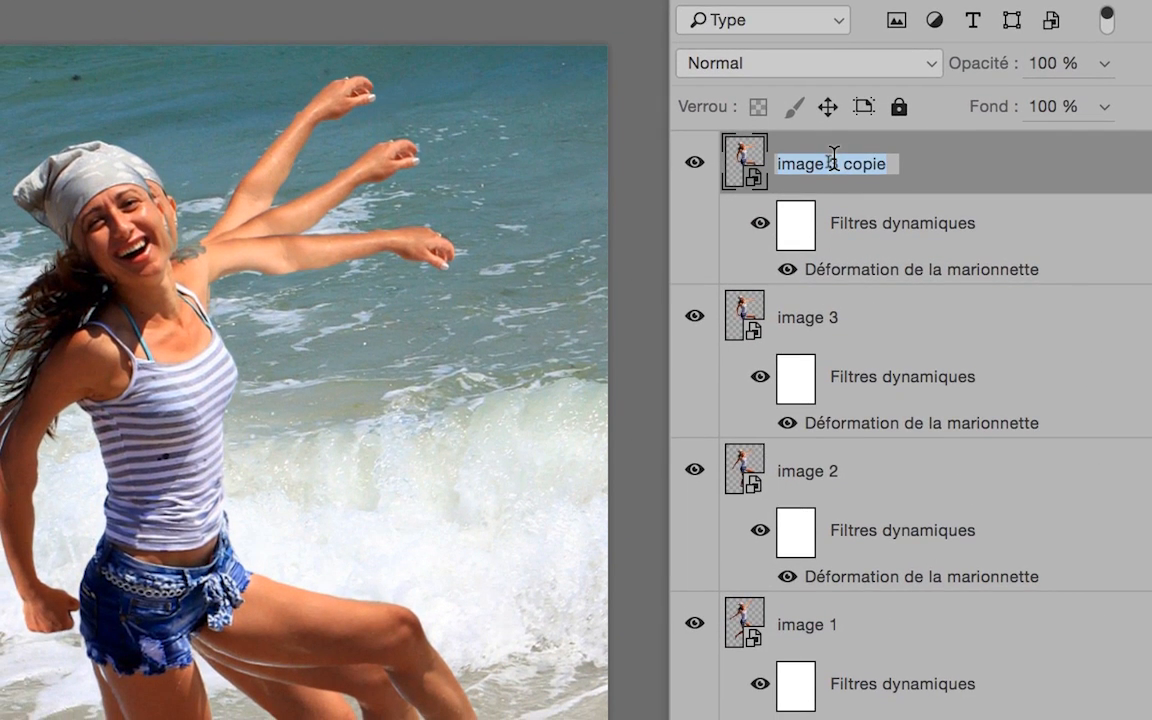
type("image 4")
key("Return")
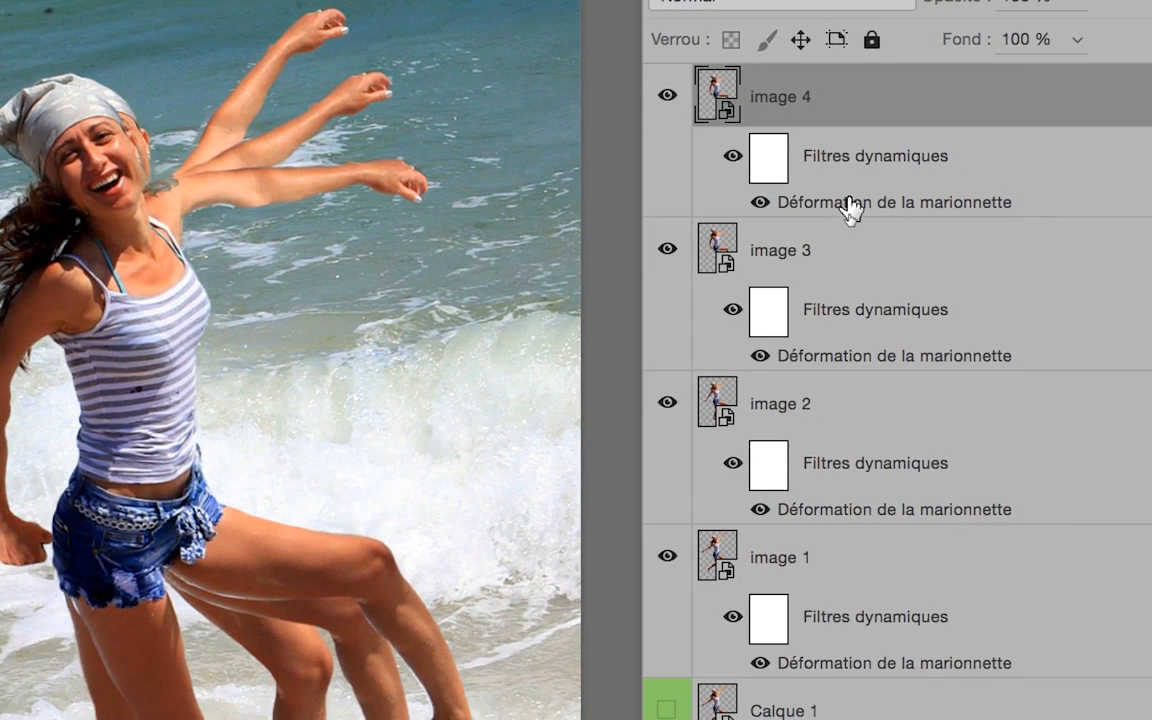
Reopen the Puppet Warp on image 4 and lower the forward arm further, adjusting its elbow and angling the hand downward.
double_click(851, 208)
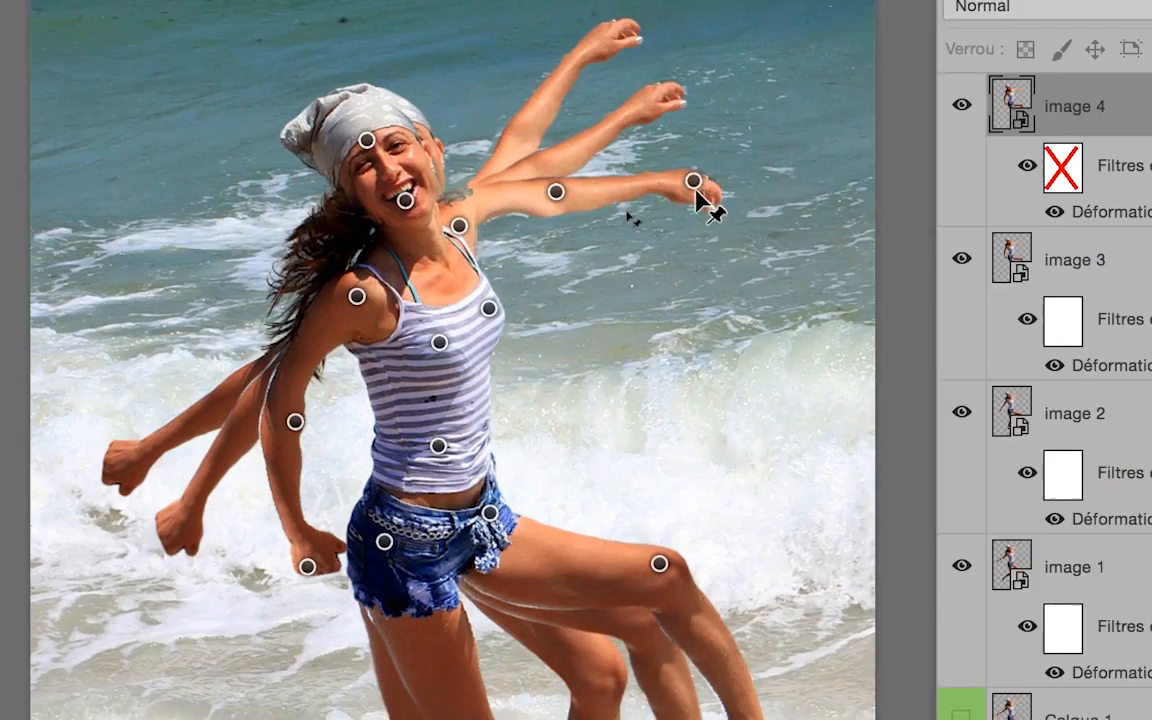
left_click_drag(696, 187, 708, 233)
left_click_drag(558, 197, 565, 208)
left_click_drag(652, 201, 654, 218)
left_click_drag(790, 219, 766, 272)
left_click_drag(692, 232, 685, 235)
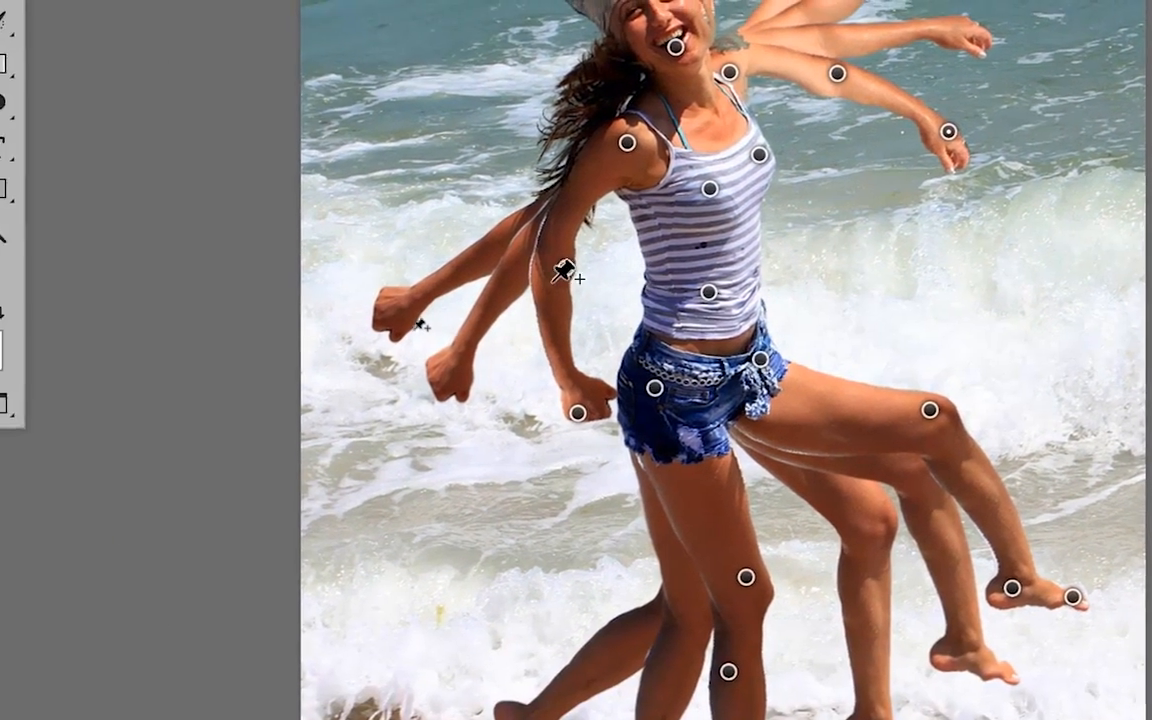
Move image 4's trailing arm forward with the elbow and hand pins until the hand overlaps the hip.
left_click(567, 271)
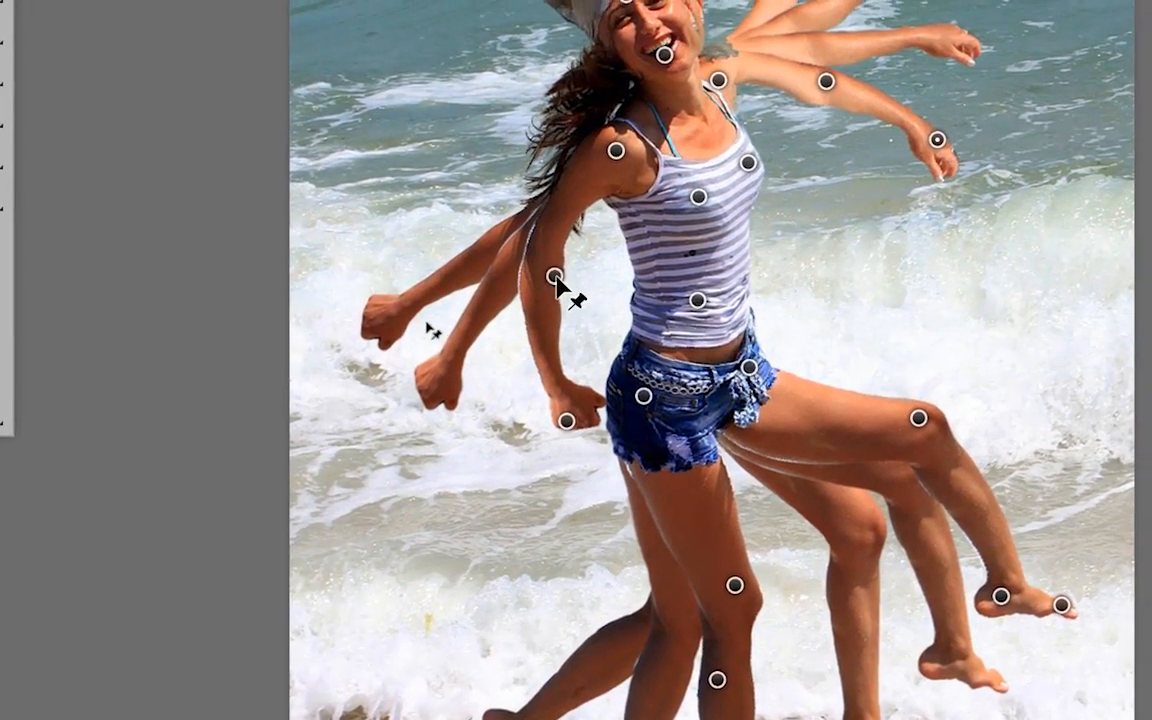
left_click_drag(567, 271, 600, 285)
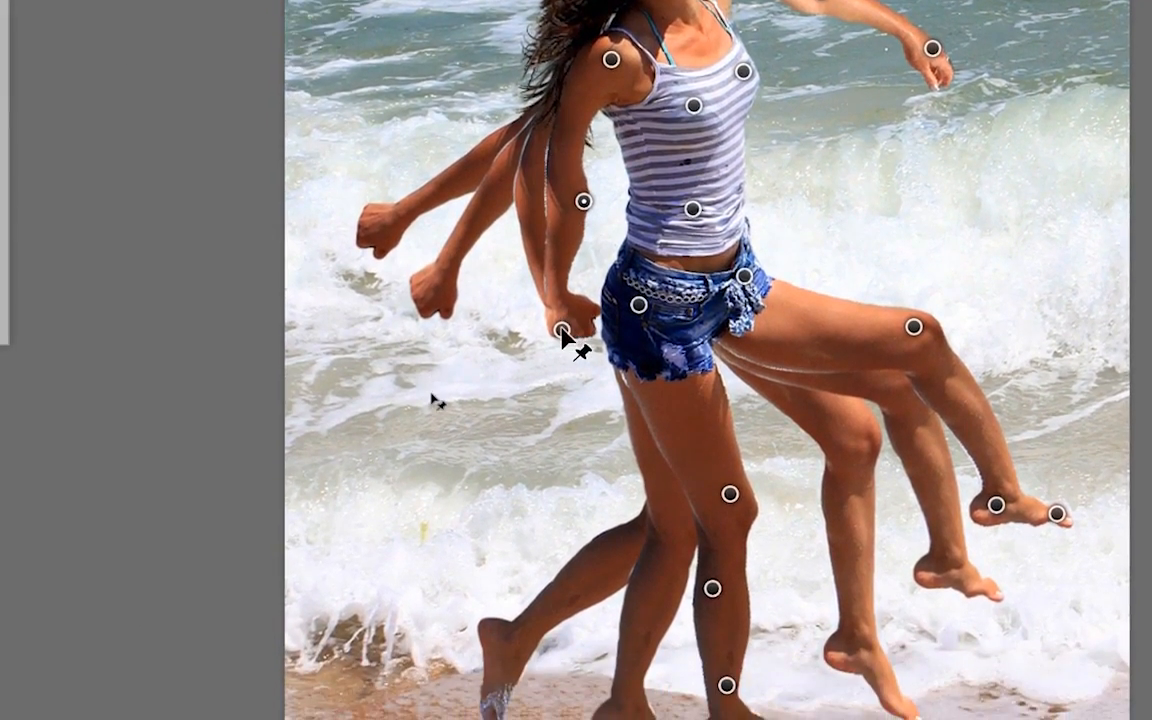
mouse_move(566, 334)
left_mouse_down()
mouse_move(582, 336)
mouse_move(553, 342)
mouse_move(566, 368)
mouse_move(589, 329)
mouse_move(535, 332)
mouse_move(586, 329)
left_mouse_up()
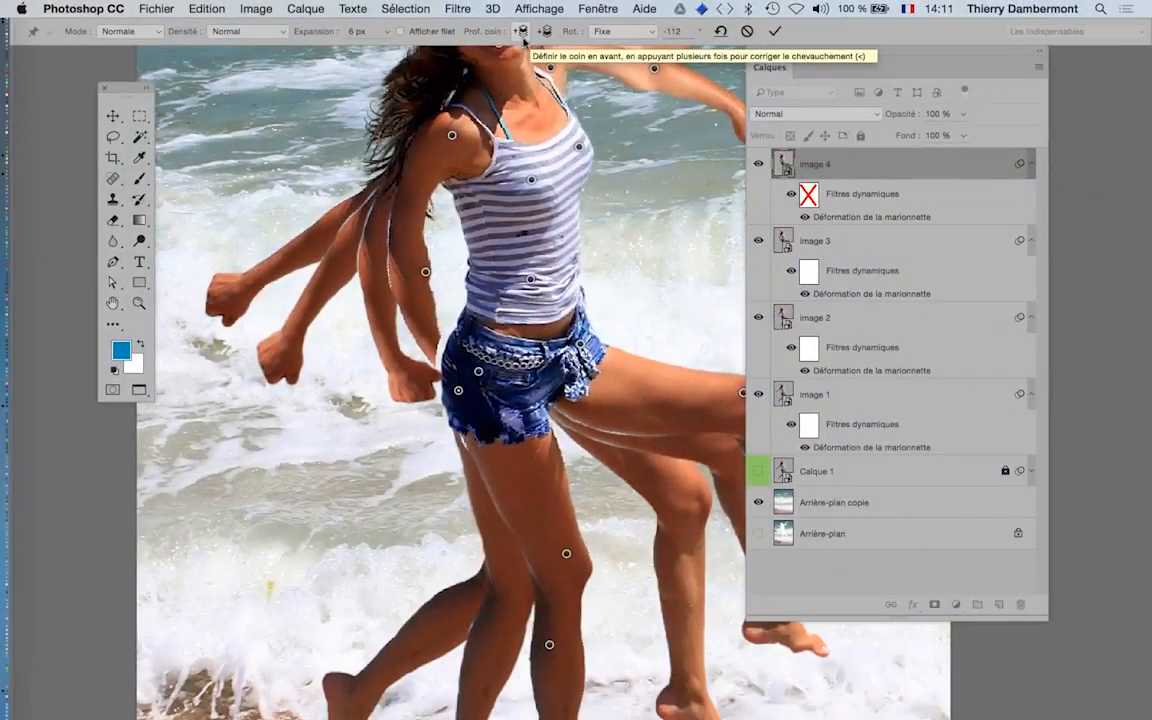
Bring the trailing hand's pin forward in depth so the hand lies in front of the shorts.
left_click(458, 390)
scroll(479, 356, "up", 5)
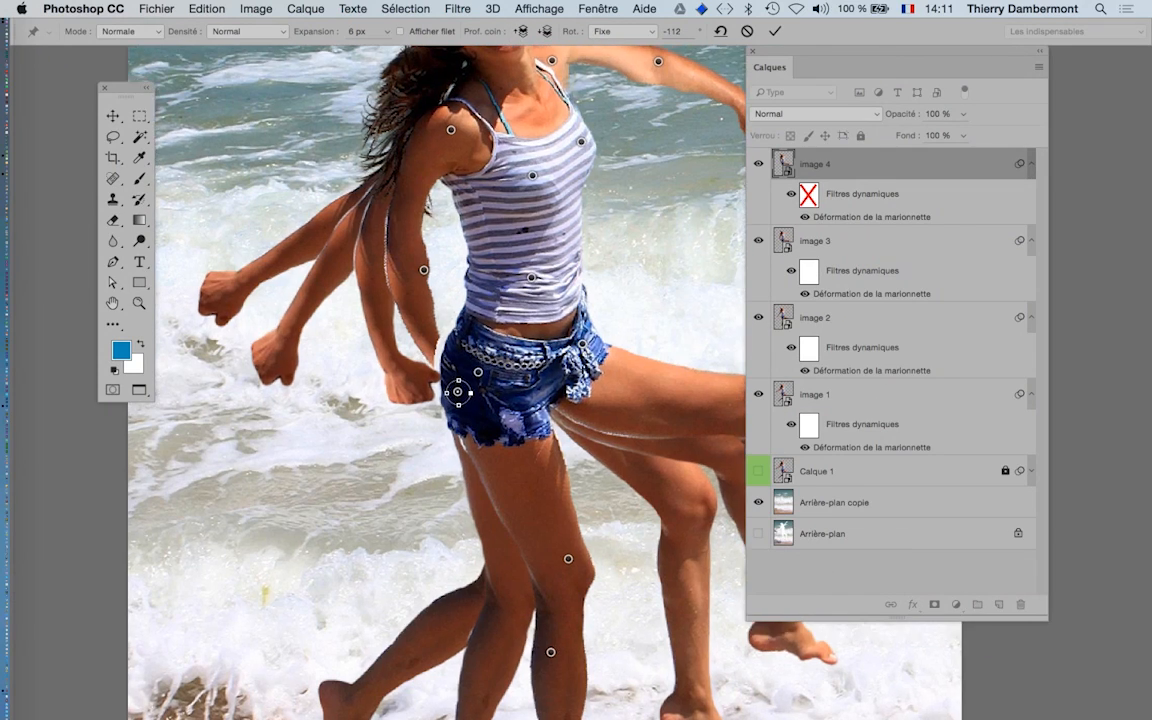
left_click(520, 35)
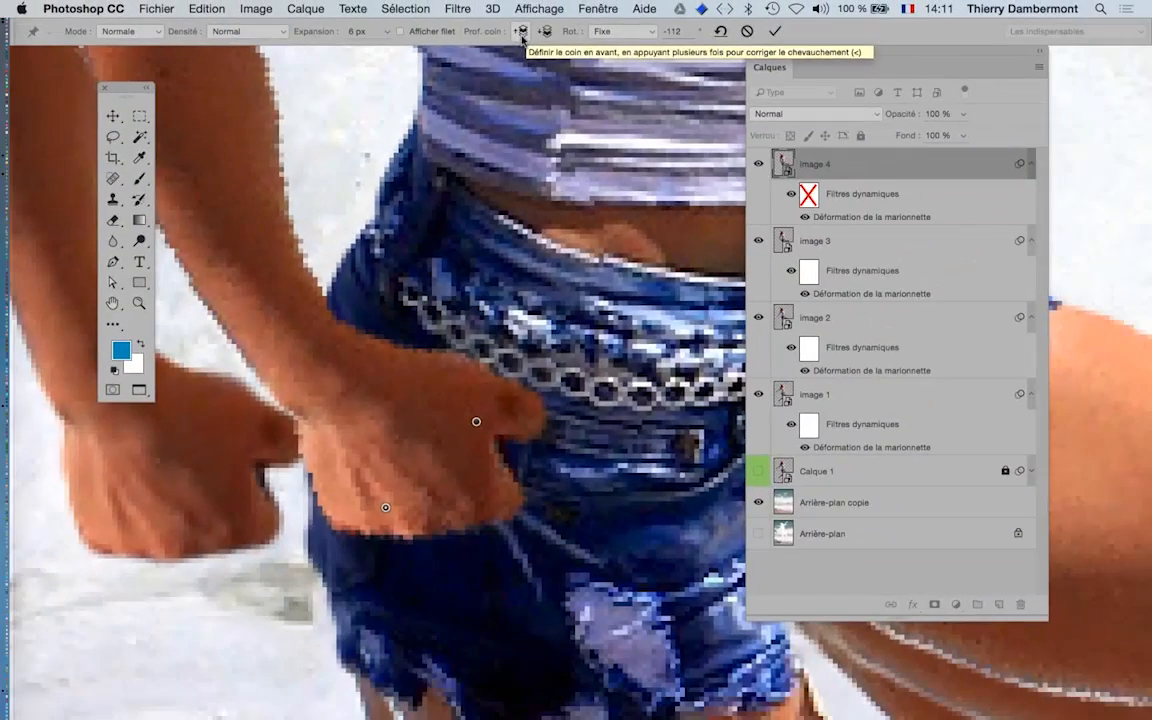
Swing image 4's raised leg further forward by repositioning the ankle and toe pins, and lift its knee and thigh.
key("super+minus")
scroll(549, 366, "down", 6)
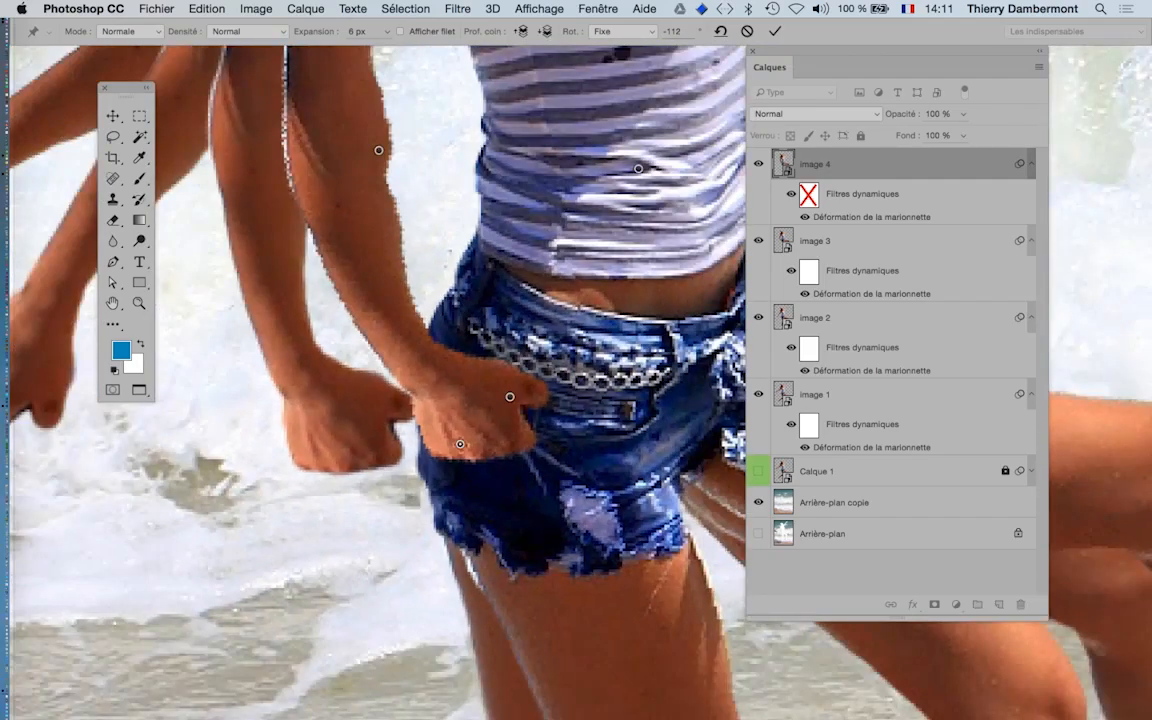
scroll(552, 366, "down", 2)
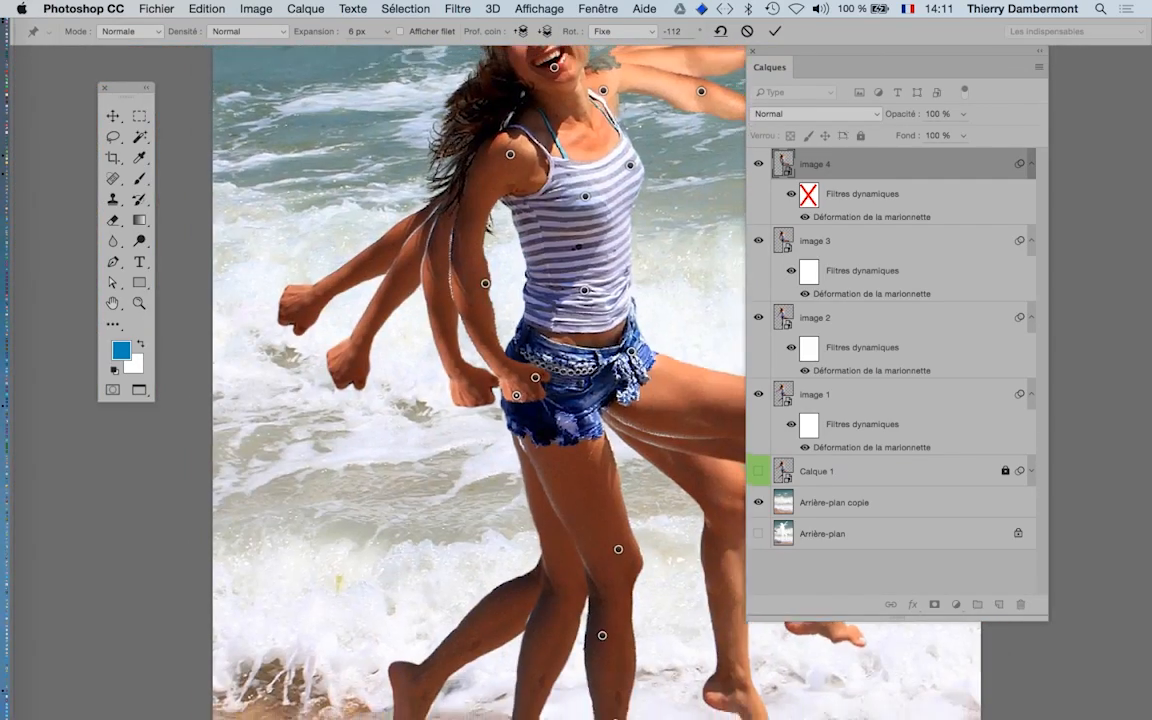
scroll(520, 453, "right", 5)
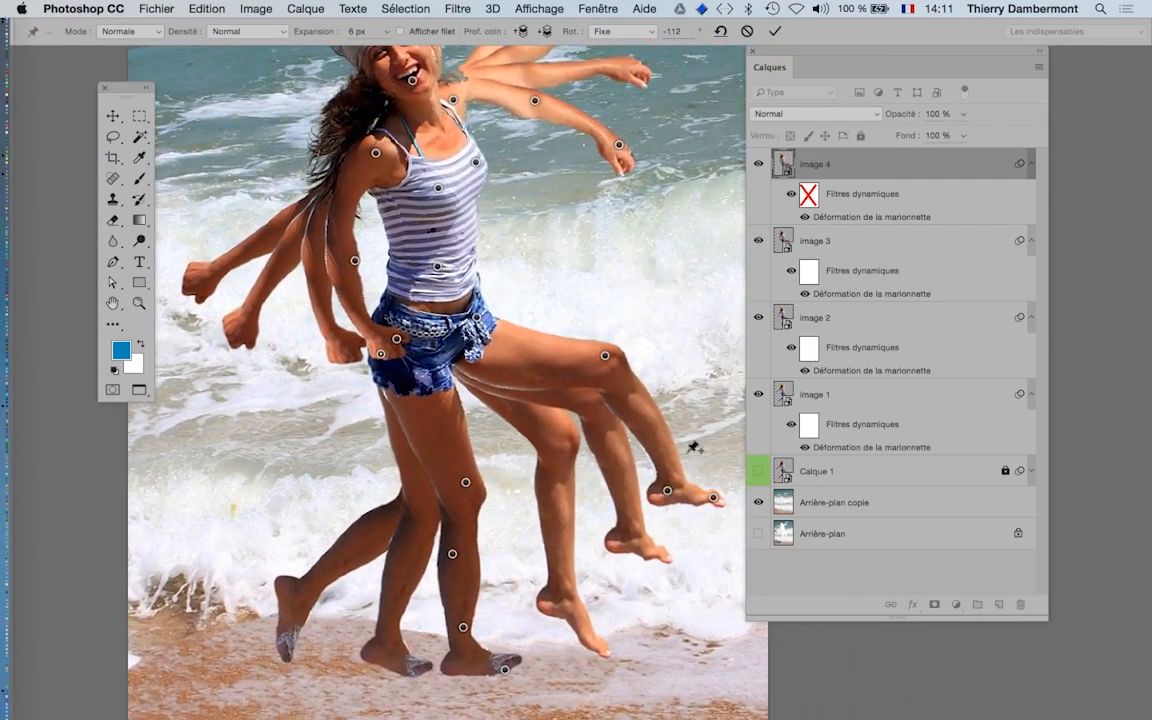
scroll(602, 362, "right", 2)
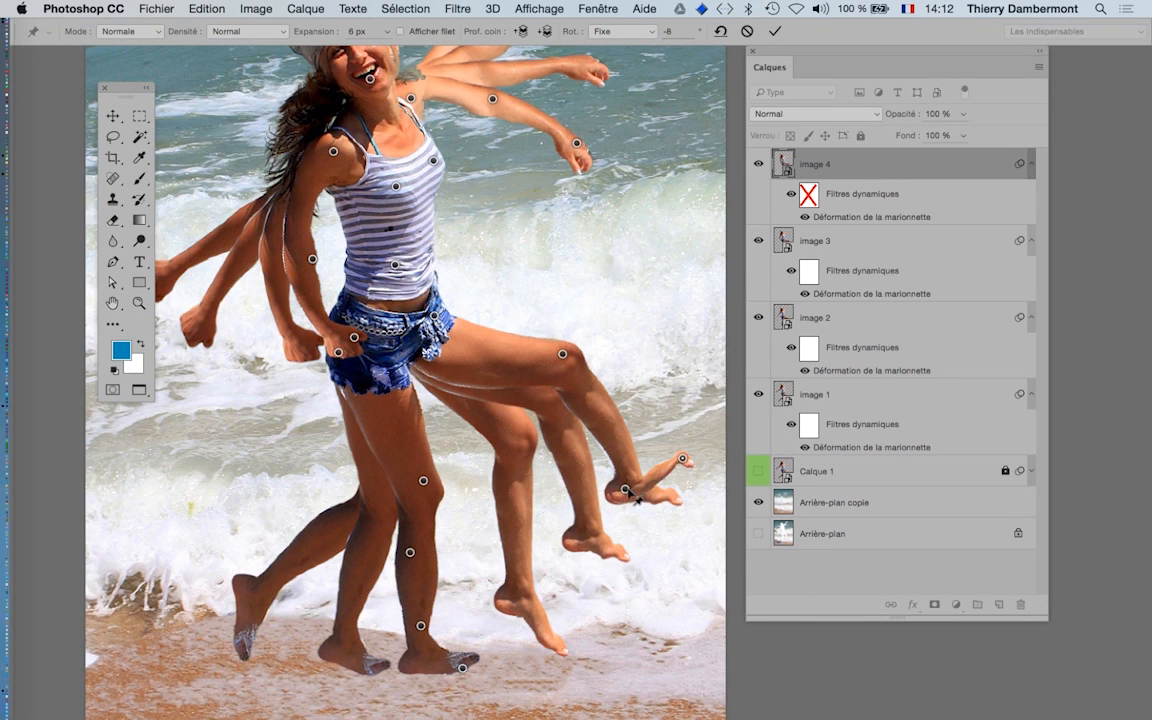
left_click_drag(625, 489, 652, 469)
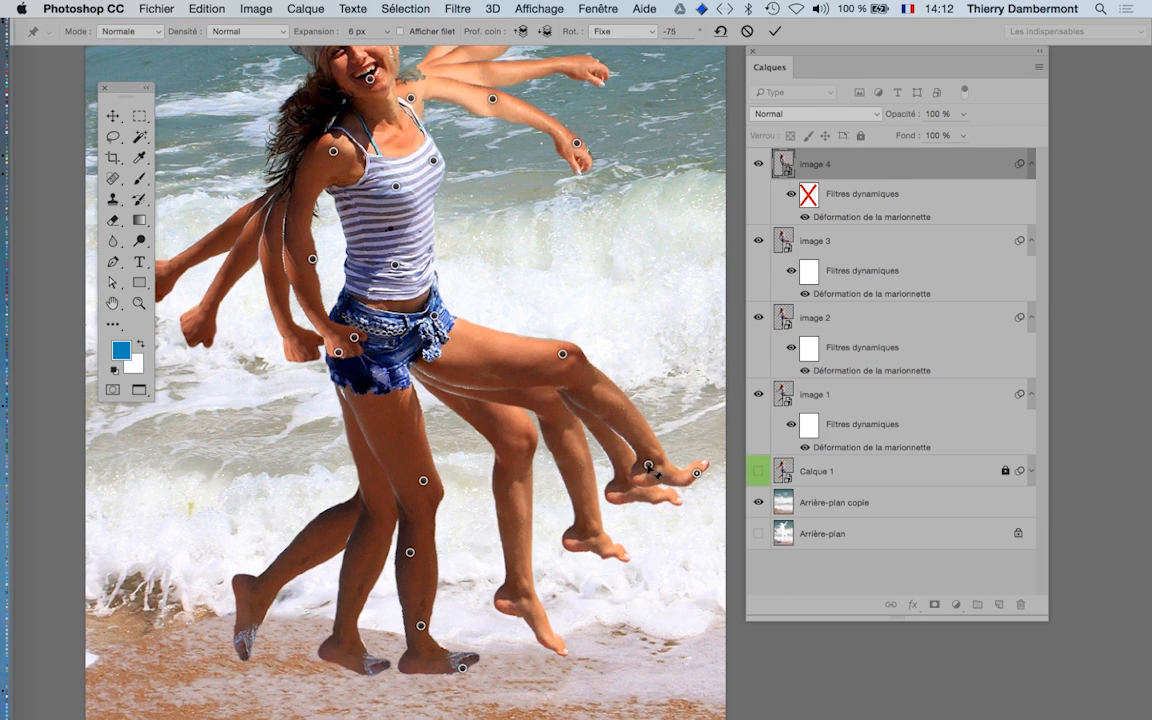
left_click_drag(650, 467, 712, 456)
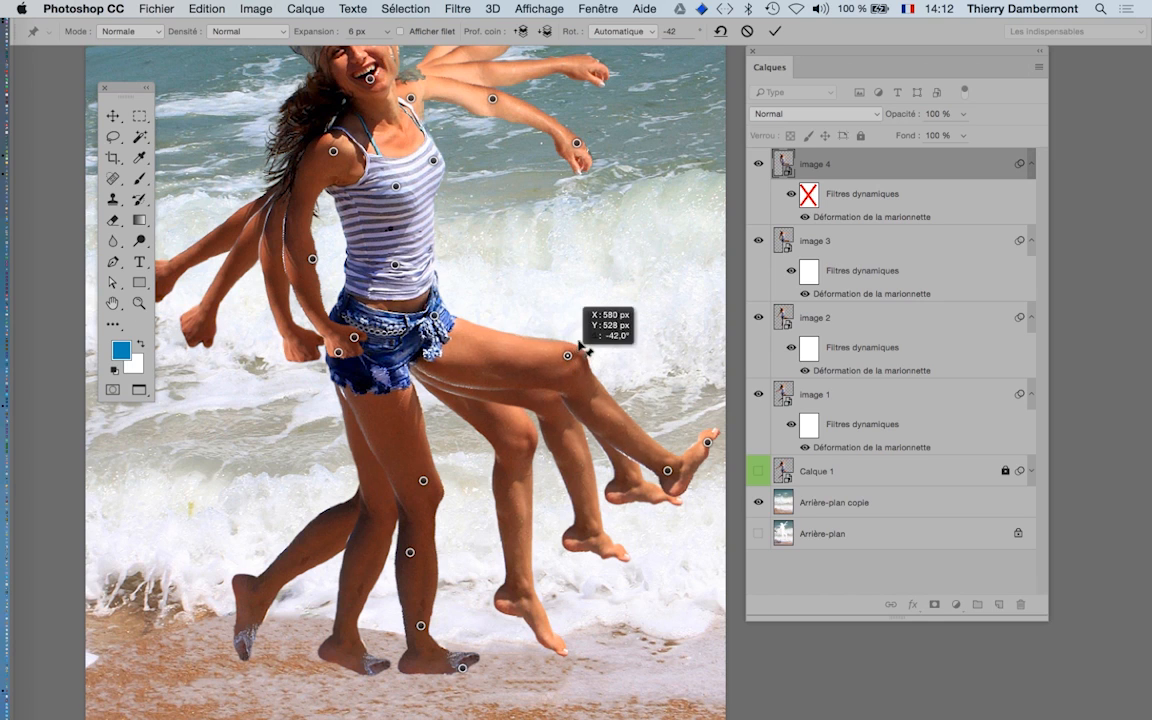
mouse_move(580, 343)
left_mouse_down()
mouse_move(585, 320)
mouse_move(569, 331)
left_mouse_up()
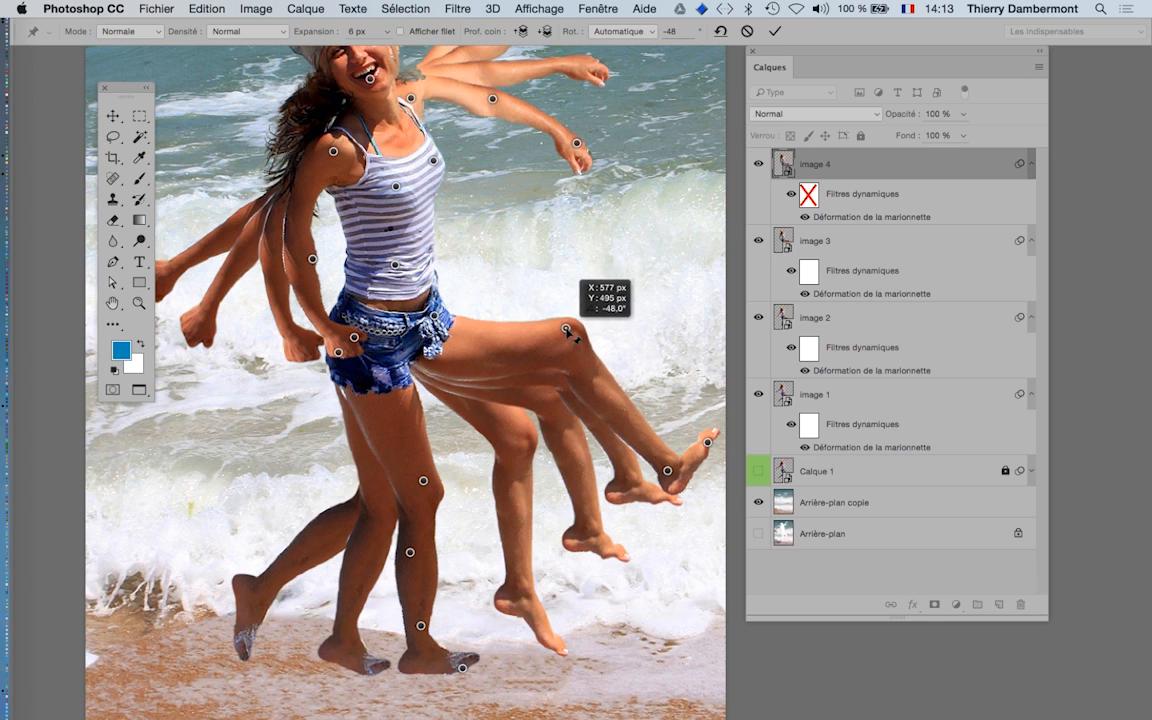
left_click_drag(455, 352, 464, 344)
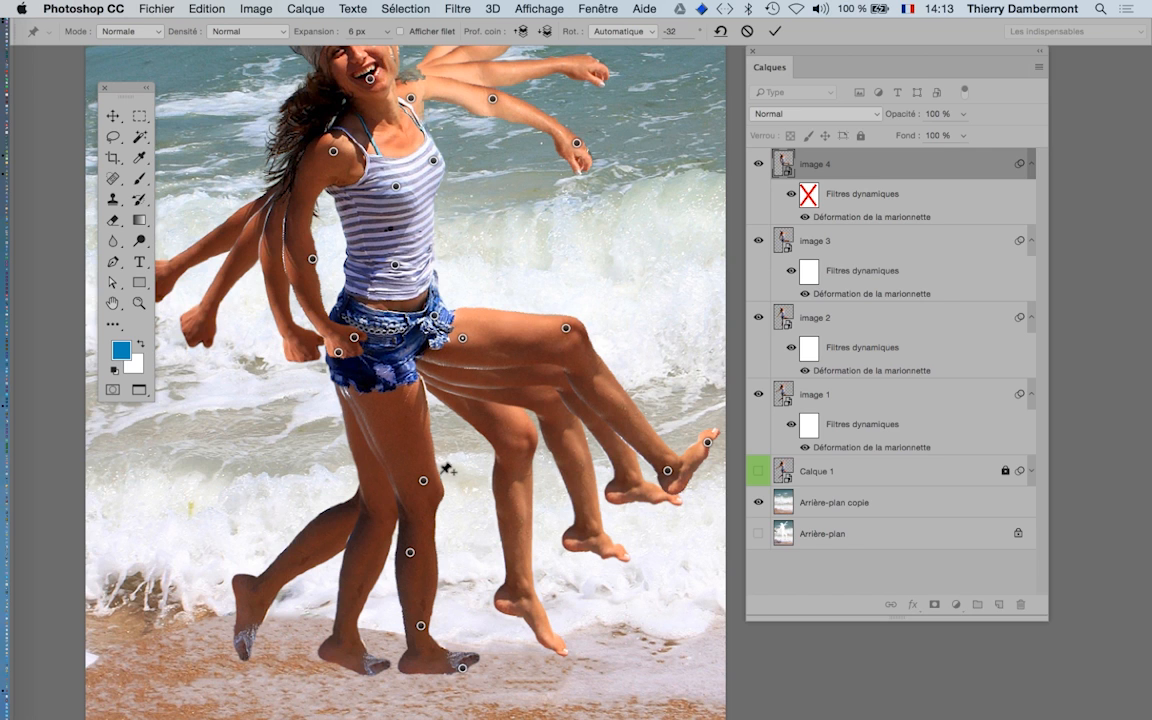
Move image 4's standing leg forward by shifting its knee, shin, ankle and toe pins ahead of the previous poses.
left_click_drag(451, 484, 456, 483)
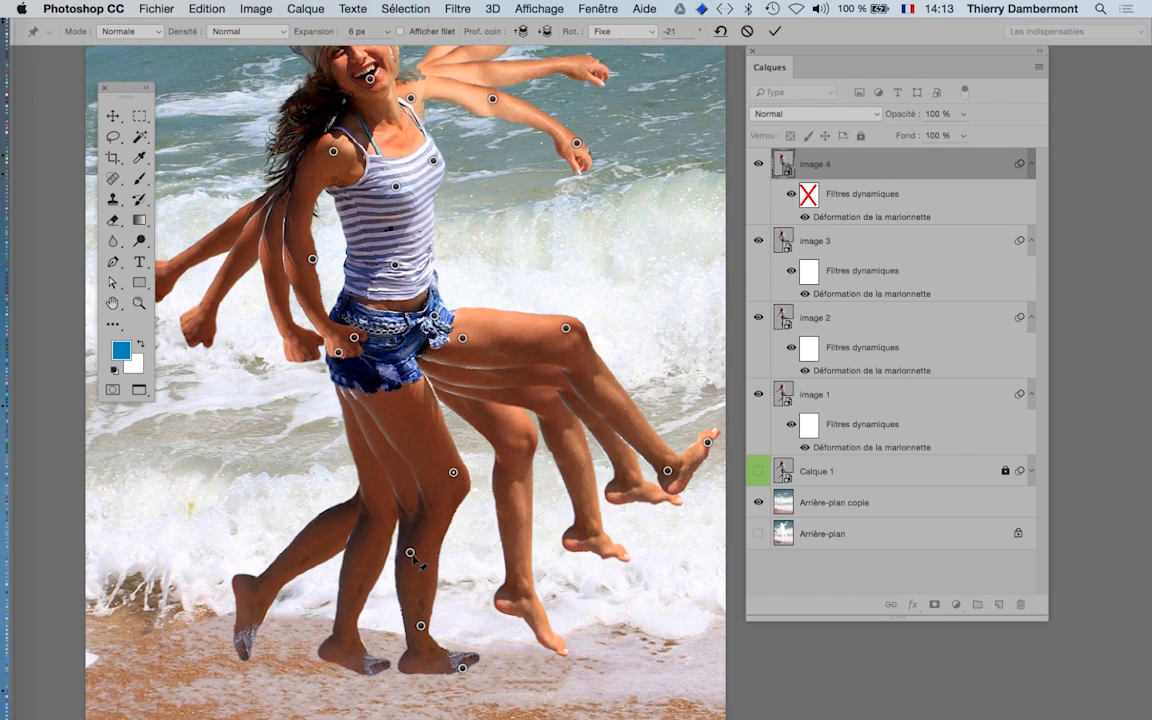
left_click_drag(411, 556, 462, 555)
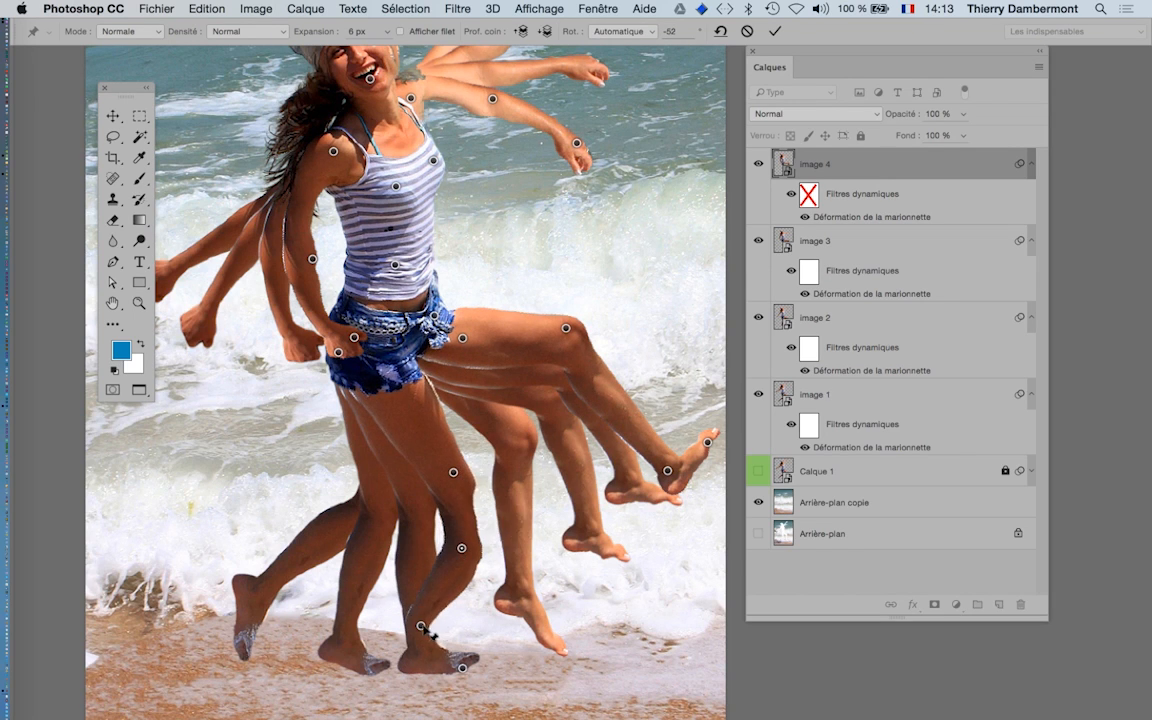
left_click_drag(422, 627, 462, 619)
left_click_drag(466, 671, 533, 660)
left_click_drag(469, 621, 481, 616)
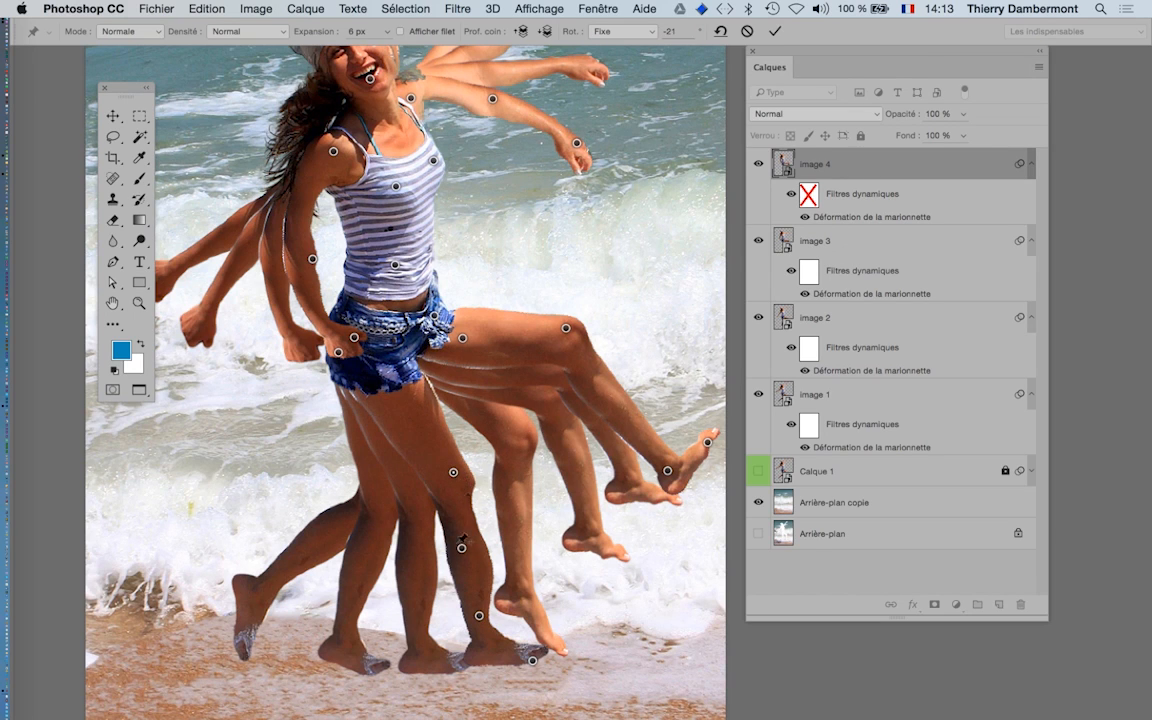
Delete the standing leg's shin pin, fine-tune the knee and ankle pins, and apply the Puppet Warp on image 4.
left_click_drag(461, 550, 463, 550)
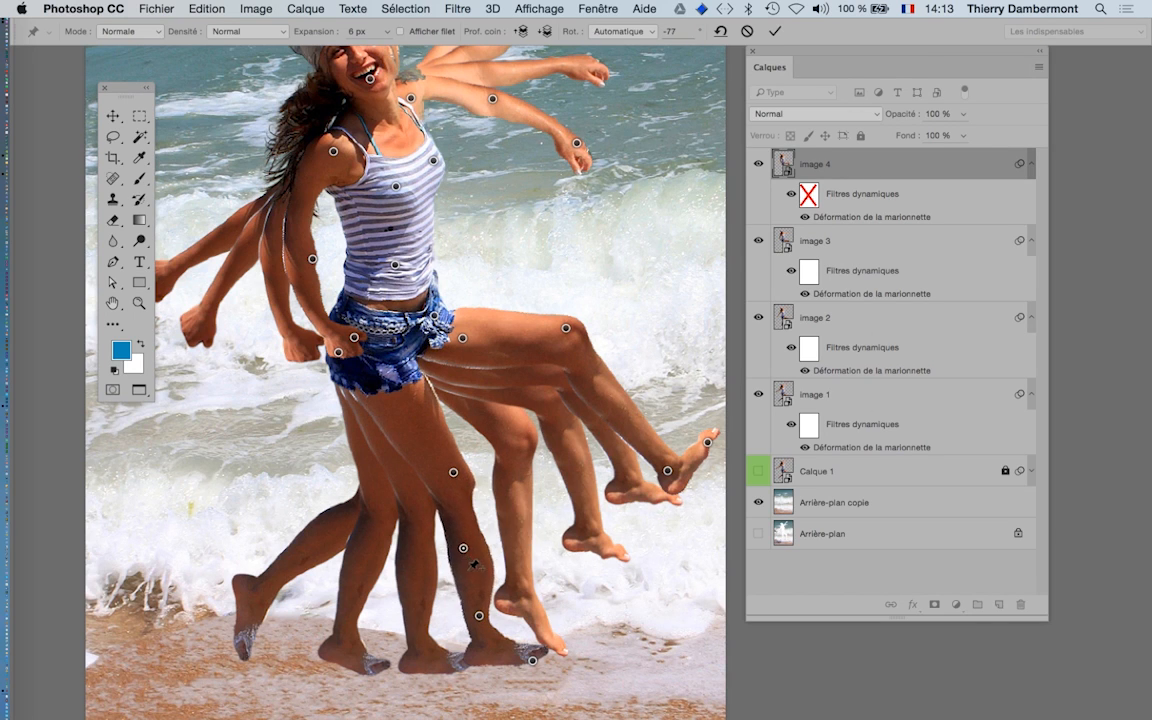
key("BackSpace")
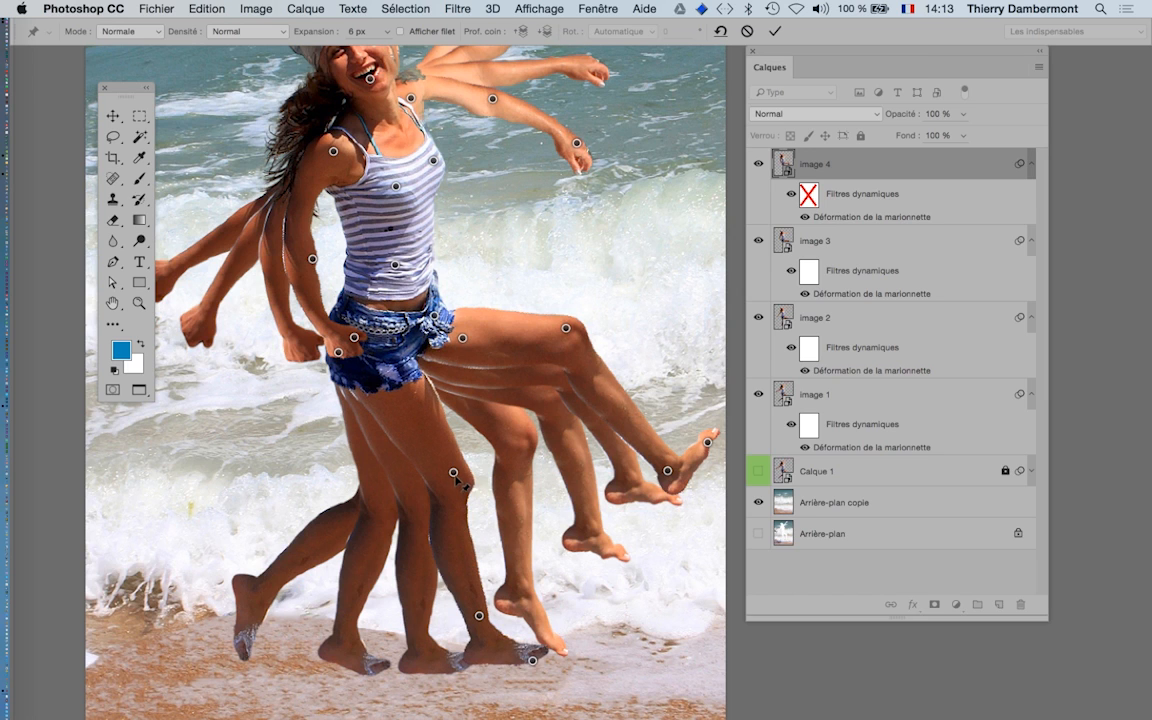
left_click_drag(456, 474, 458, 477)
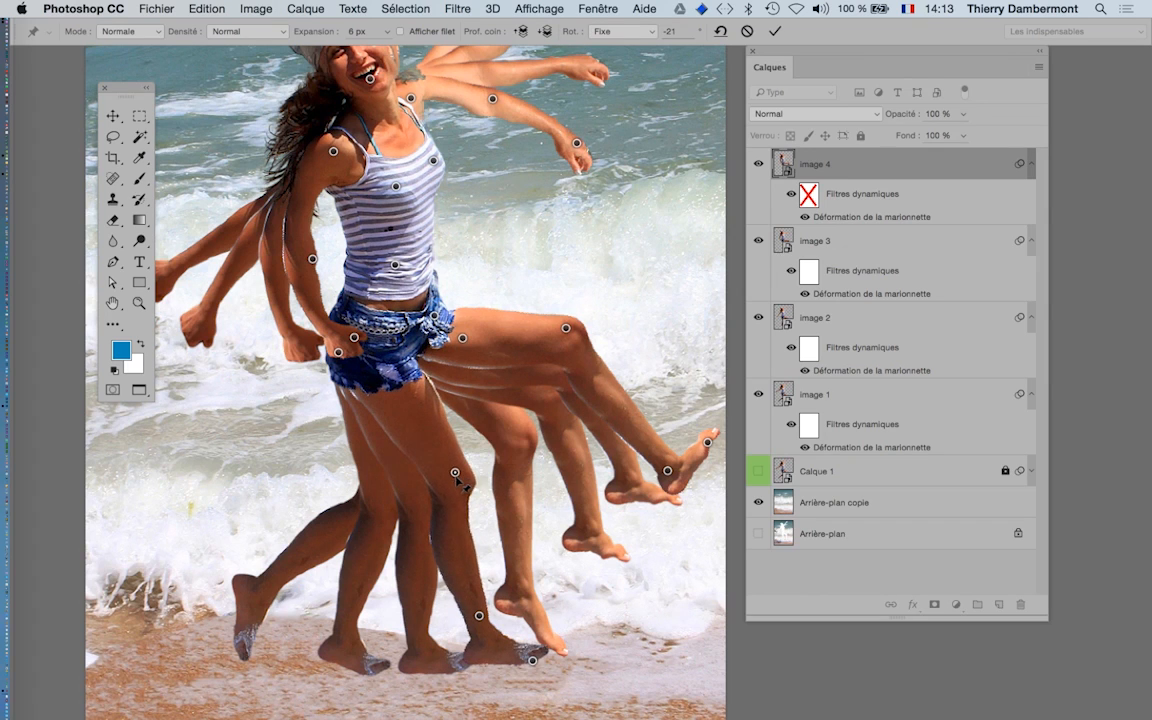
left_click_drag(480, 617, 481, 625)
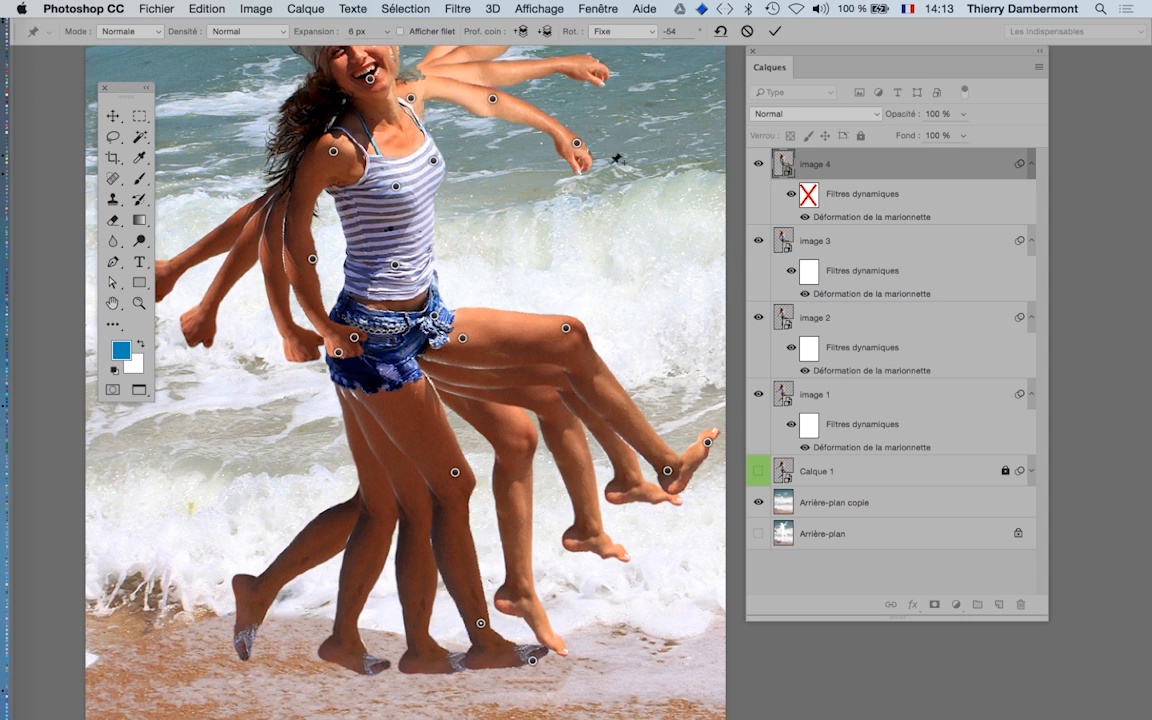
left_click(773, 33)
scroll(520, 427, "down", 3)
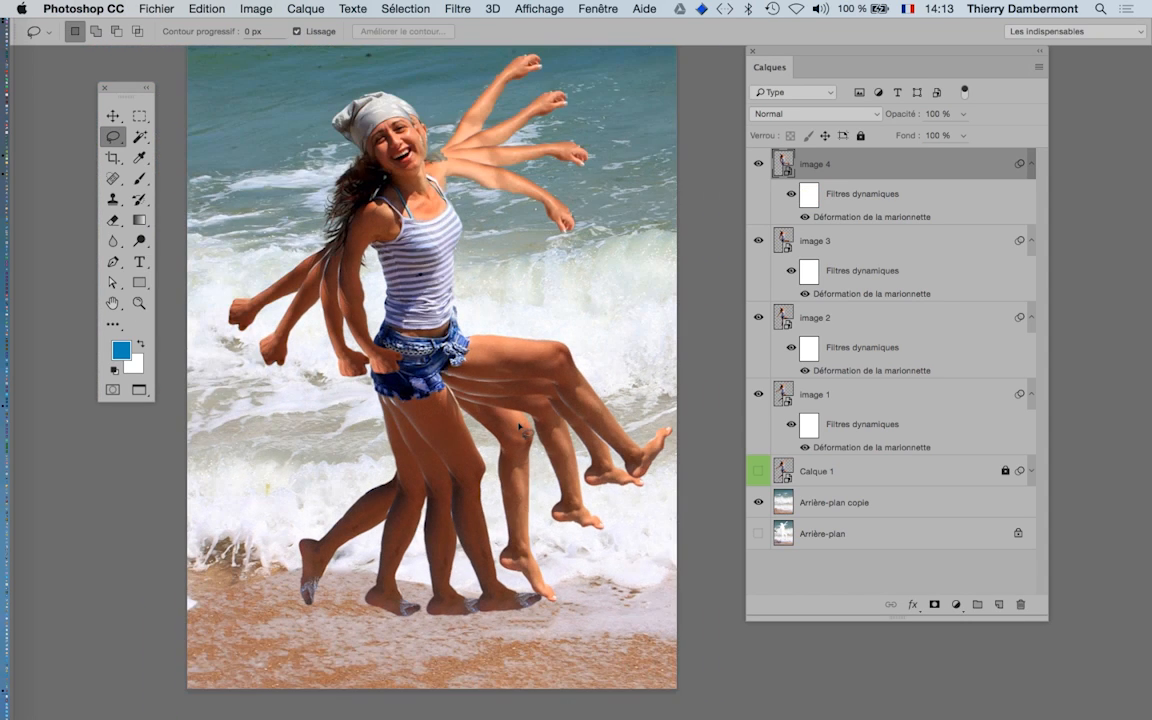
Hide all four image layers and view each pose on its own from image 1 to image 4.
left_click_drag(759, 163, 759, 394)
left_click(759, 396)
left_click(759, 395)
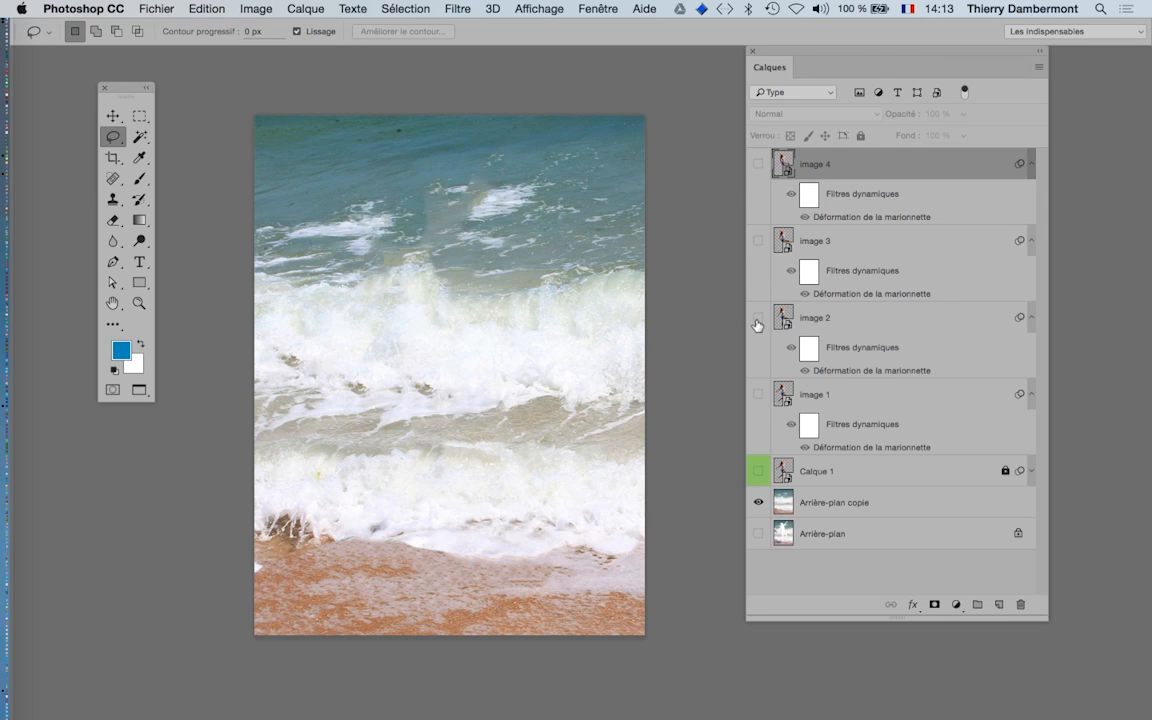
left_click(757, 318)
left_click(757, 318)
left_click(758, 242)
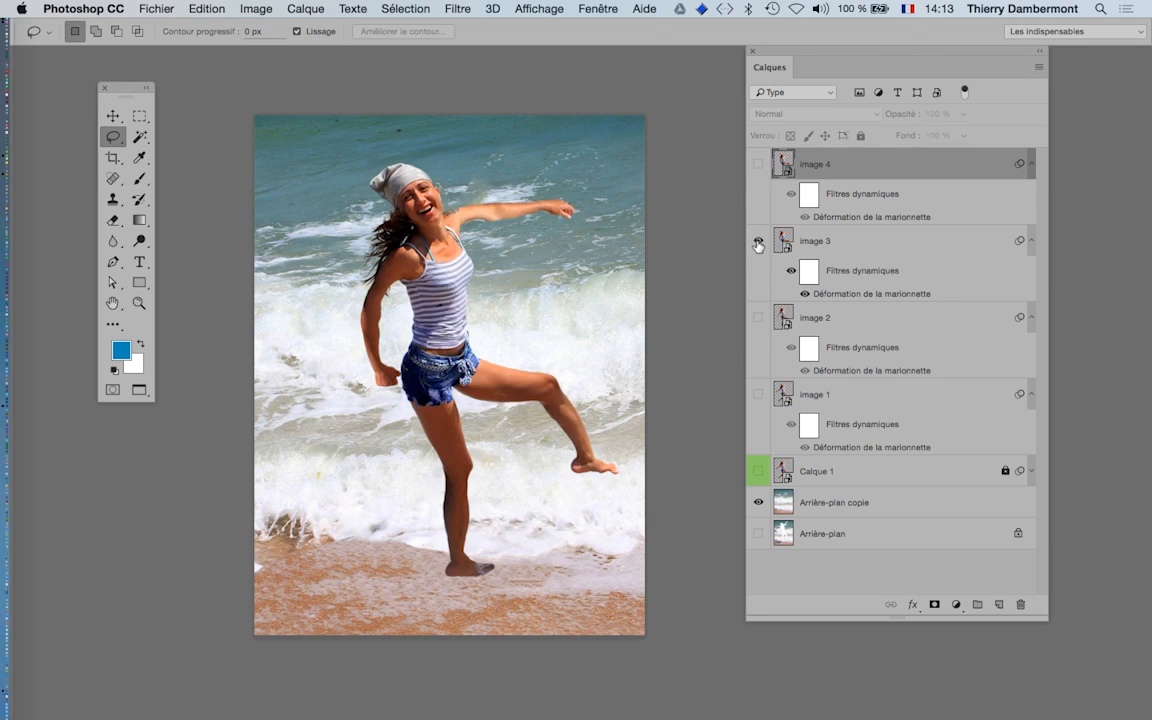
left_click(758, 242)
left_click(759, 164)
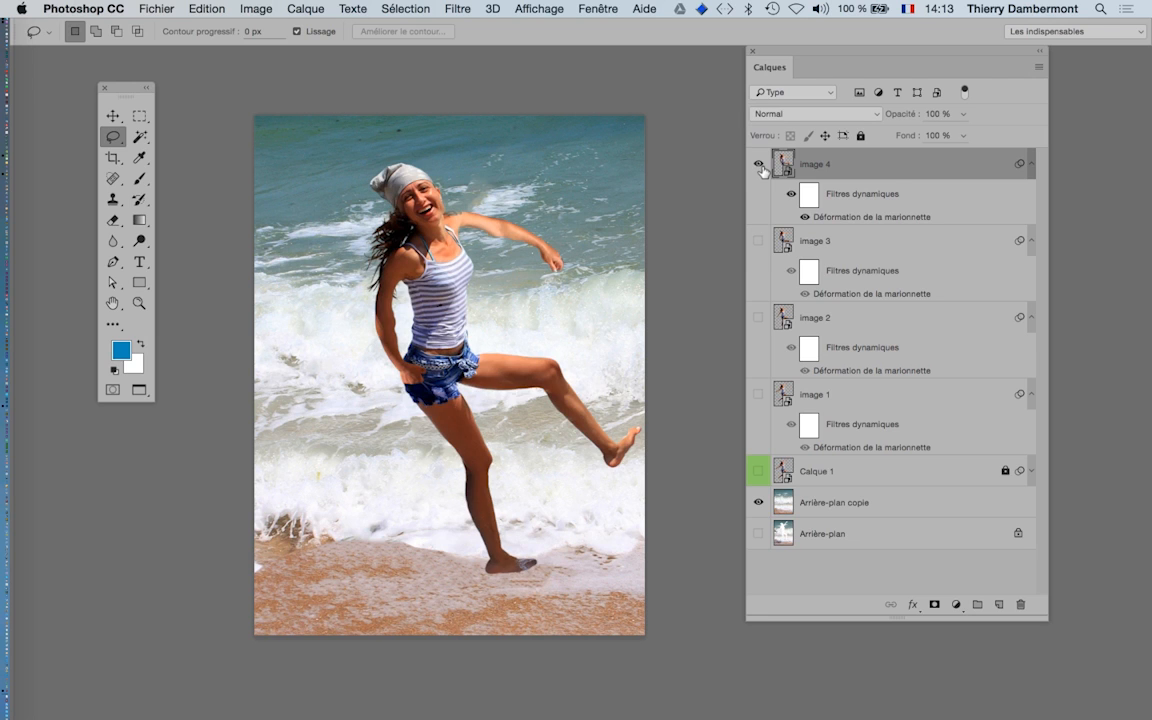
Reopen the Puppet Warp on image 4, lower the head slightly with the forehead and mouth pins, and apply it.
double_click(850, 216)
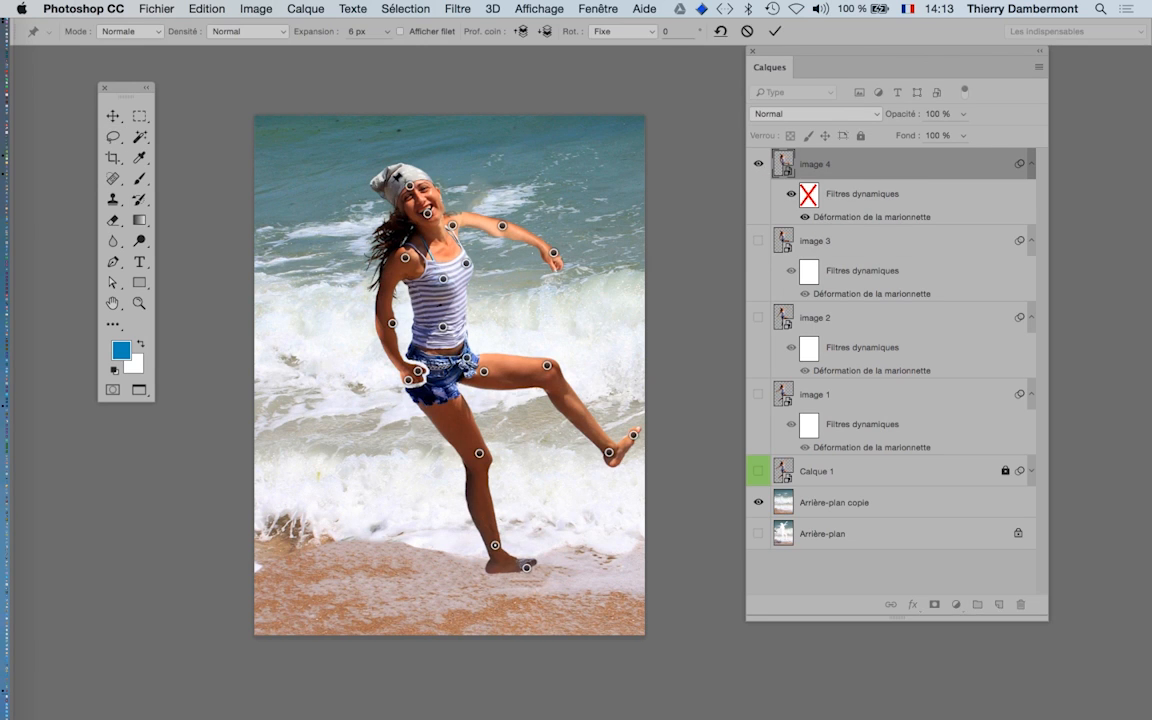
mouse_move(410, 187)
left_mouse_down()
mouse_move(401, 190)
mouse_move(421, 218)
mouse_move(405, 203)
mouse_move(412, 185)
mouse_move(417, 196)
mouse_move(407, 193)
left_mouse_up()
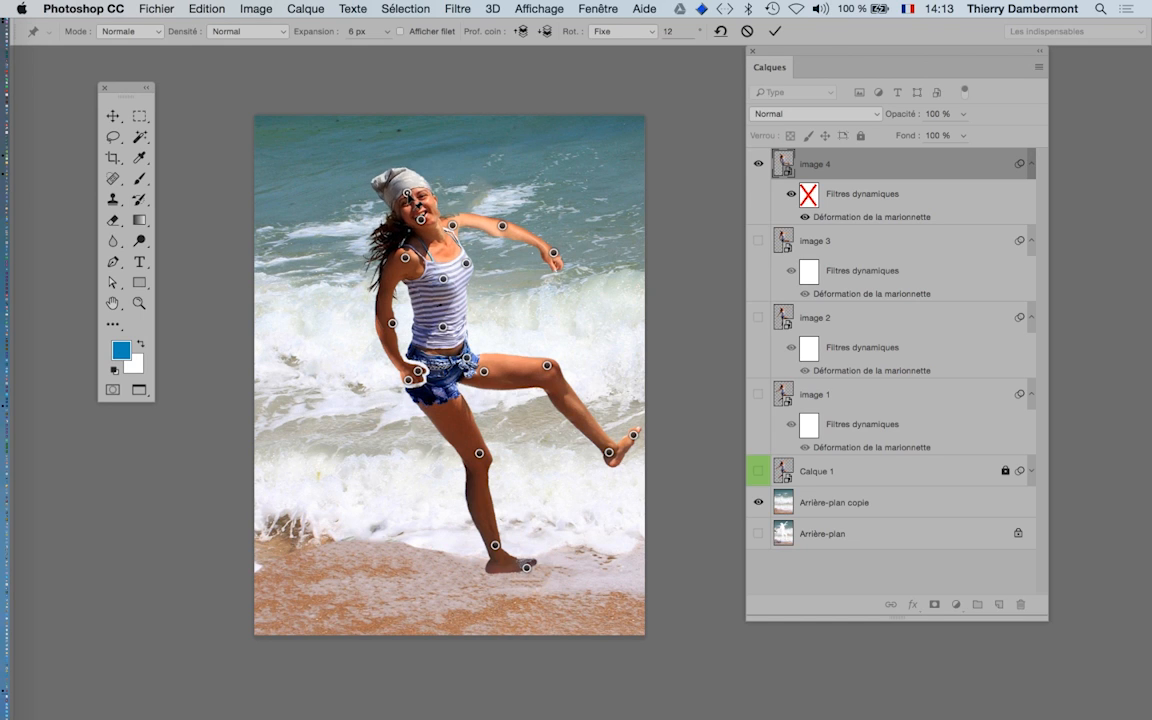
left_click(774, 31)
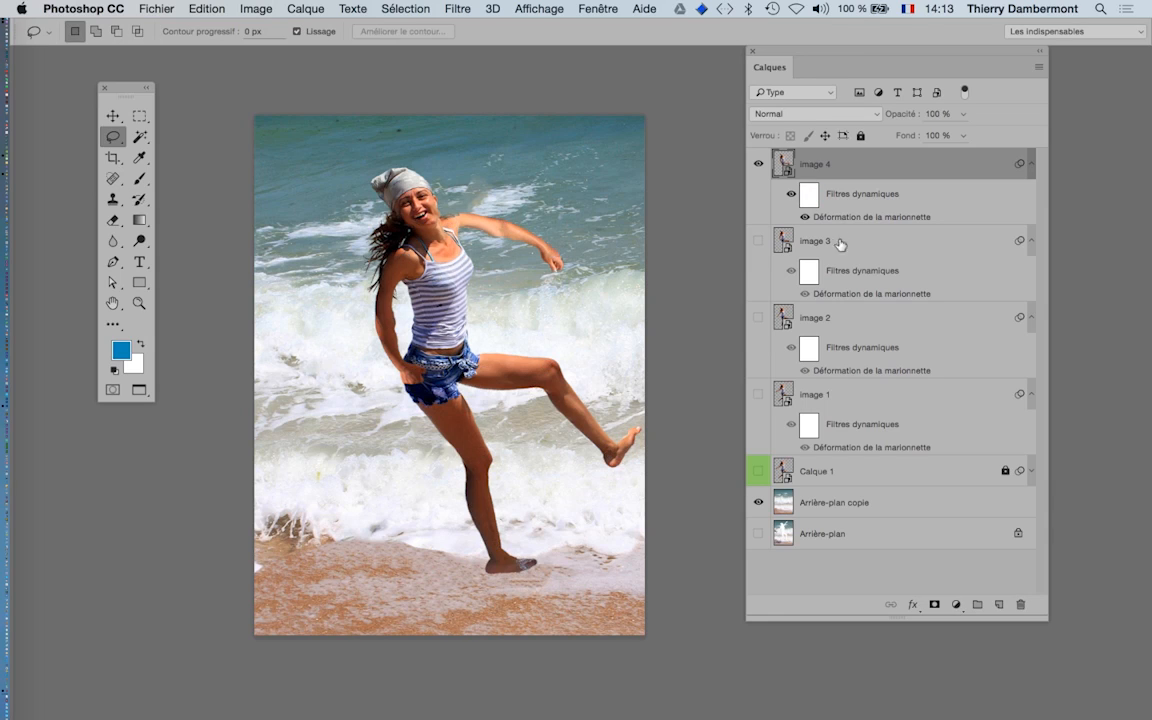
Compare the head position of image 4 with image 3 and image 2 by toggling their visibility, leaving only image 4 shown.
left_click(760, 166)
left_click(759, 241)
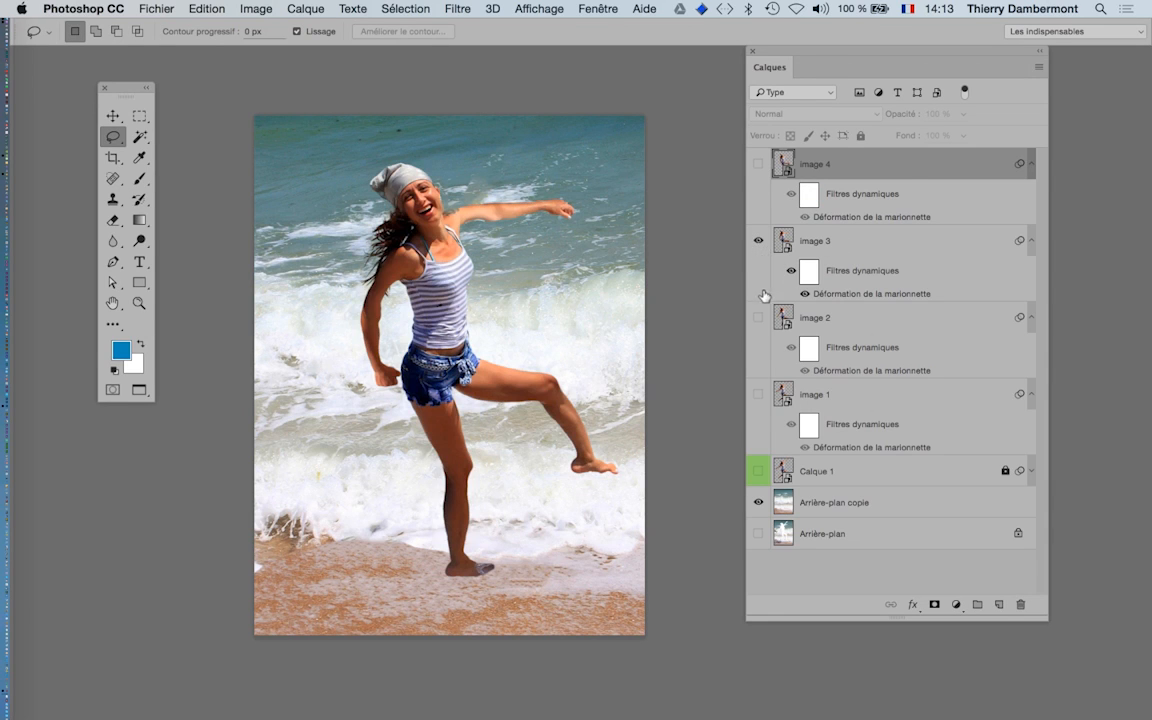
left_click(759, 241)
left_click(758, 318)
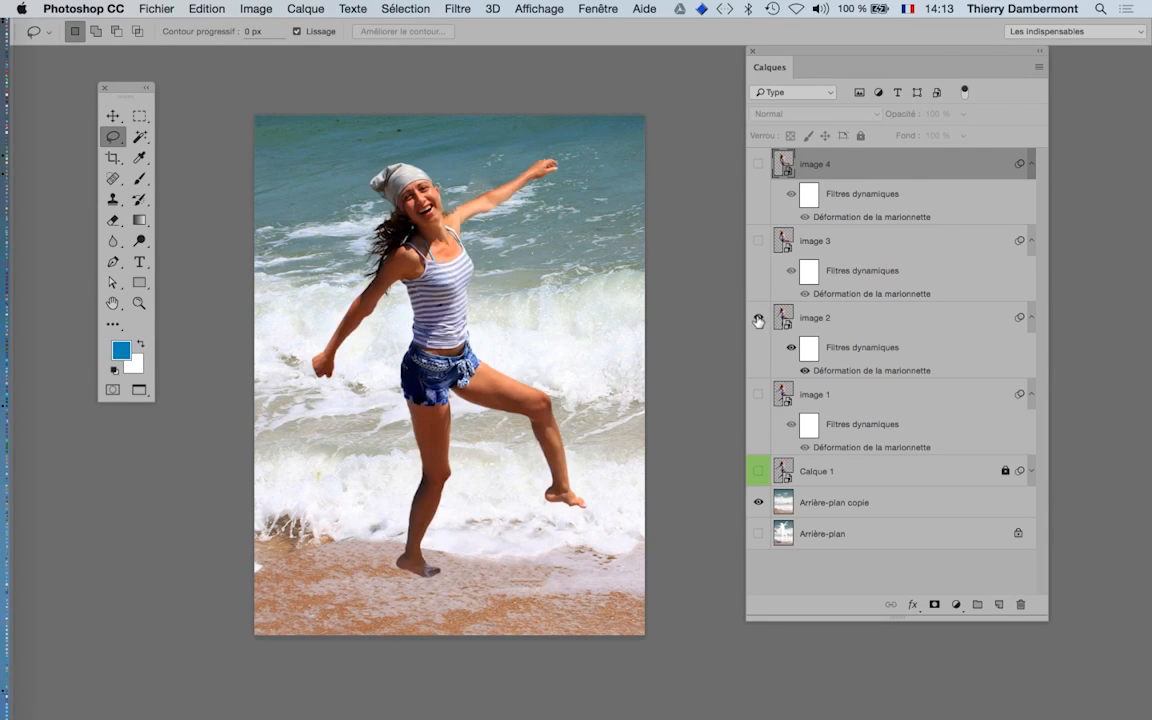
left_click(758, 318)
left_click(758, 241)
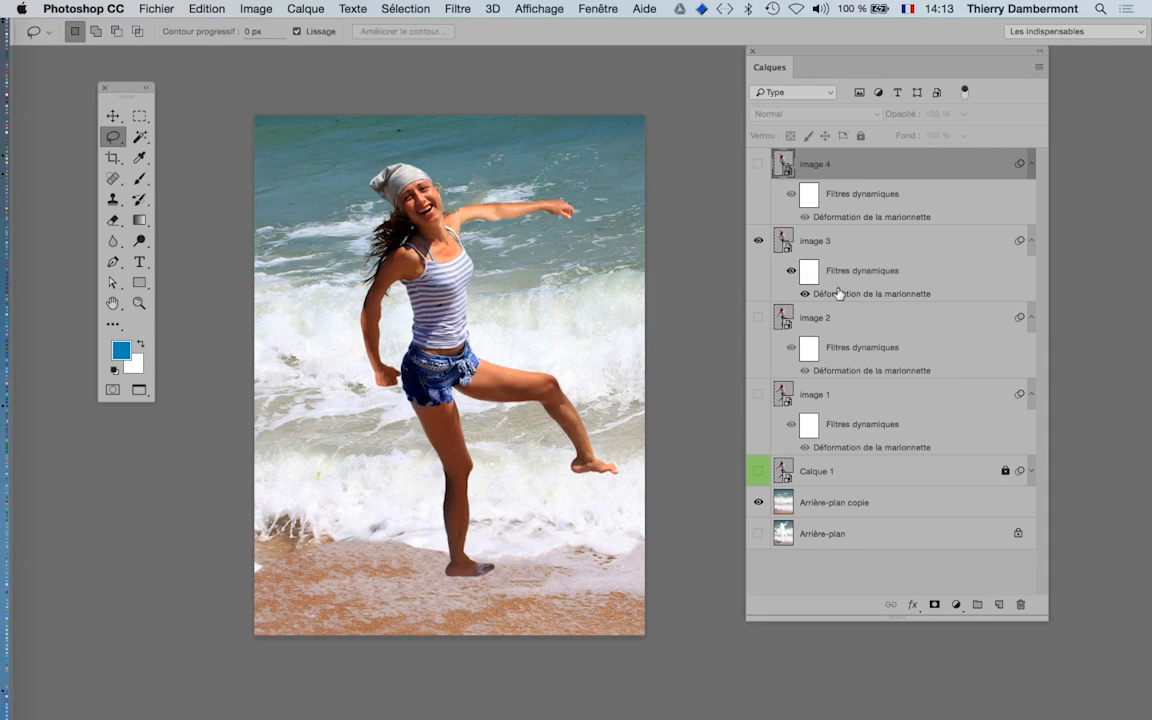
left_click(758, 164)
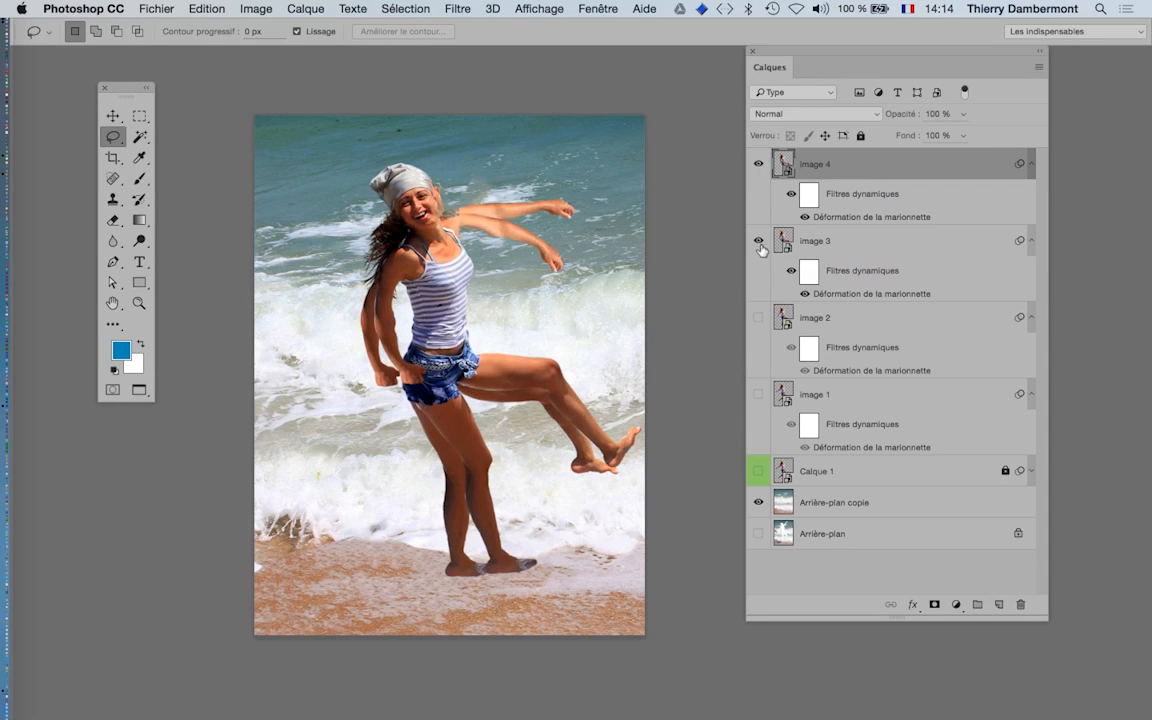
left_click(758, 241)
left_click(759, 166)
left_click(758, 165)
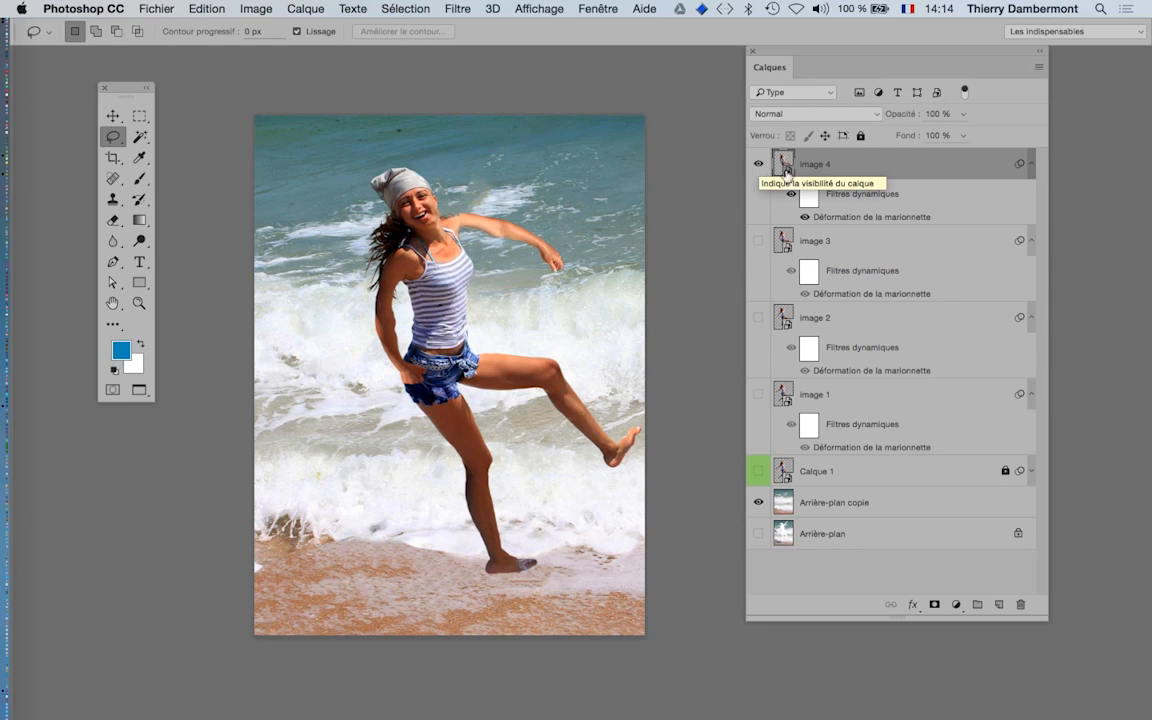
Reopen the Puppet Warp on image 4 and reposition the mouth and forehead pins to refine the head's posture.
double_click(850, 216)
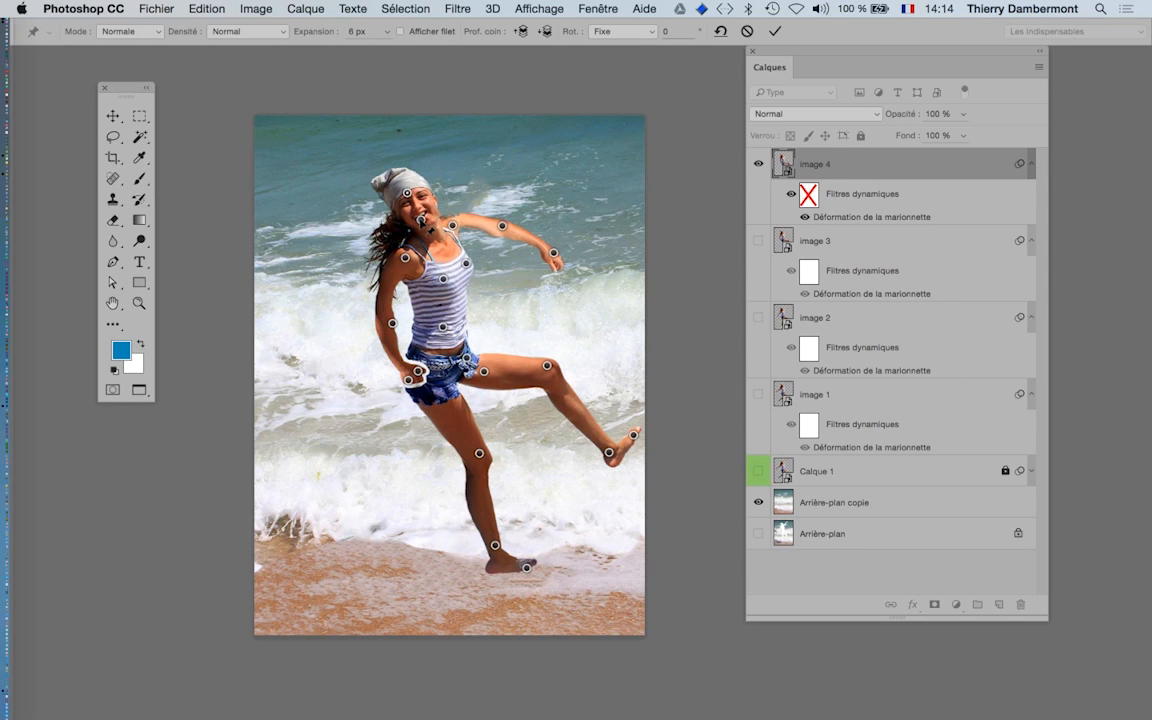
left_click_drag(427, 227, 428, 227)
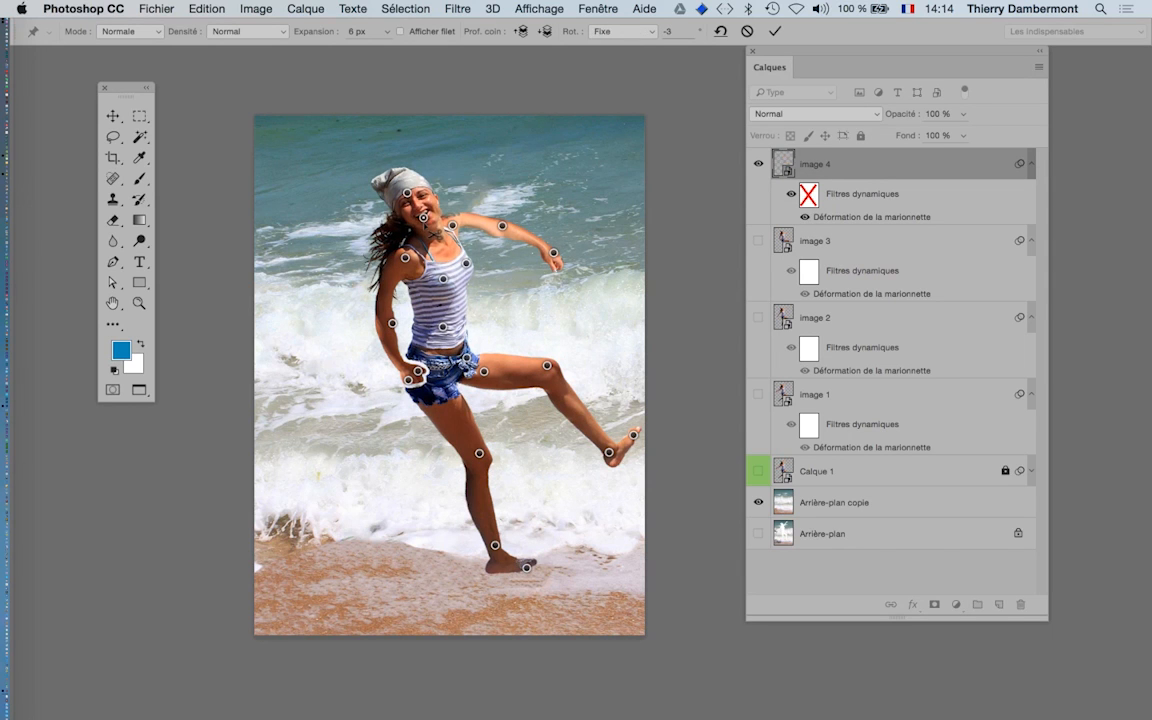
scroll(427, 222, "up", 3)
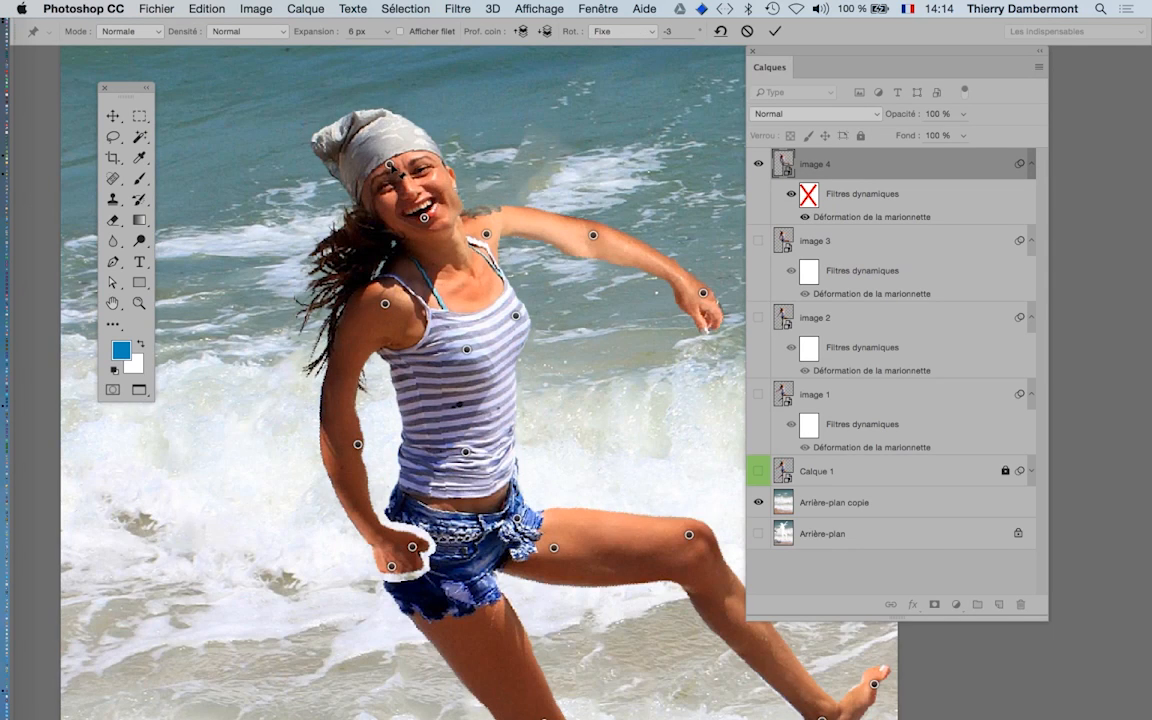
left_click_drag(391, 167, 398, 162)
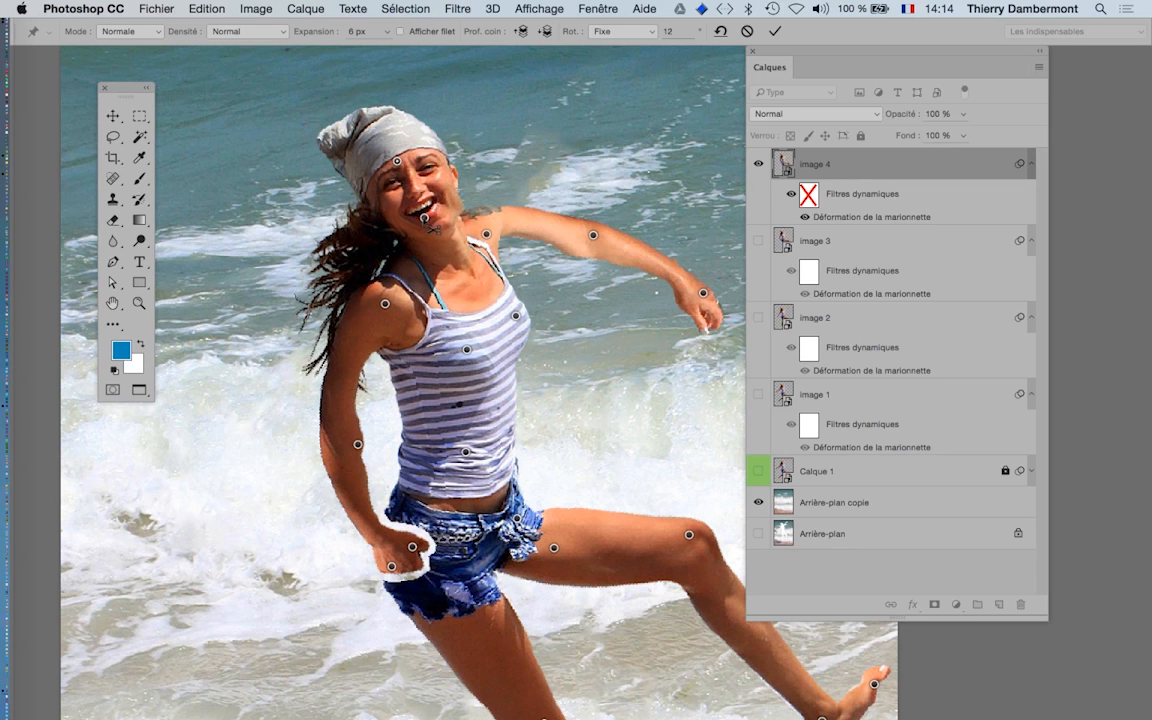
left_click_drag(424, 217, 437, 218)
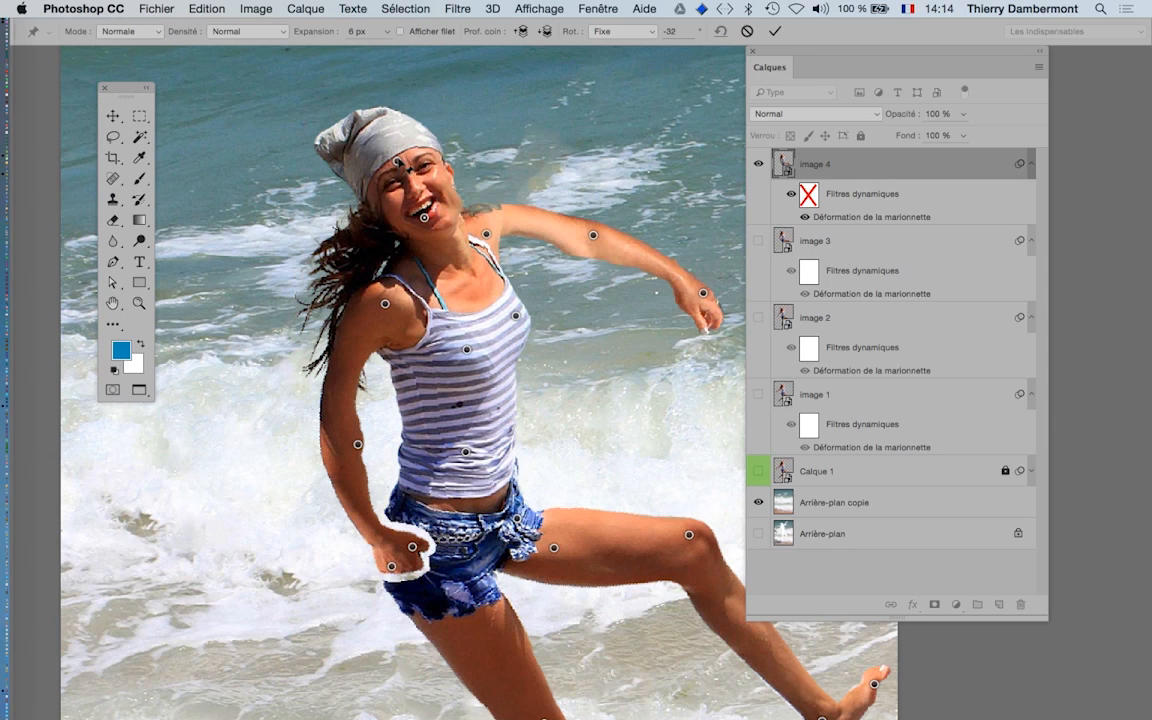
Rotate the forehead pin to about 8° to tilt the head, and apply the Puppet Warp.
left_click(398, 161)
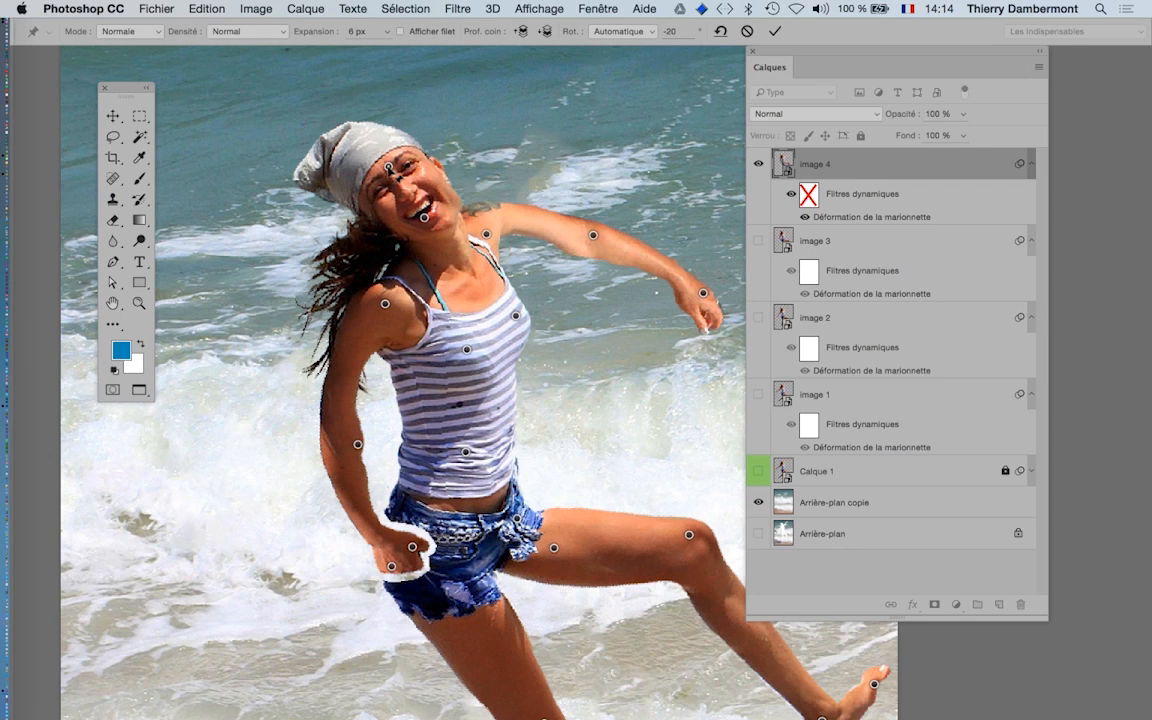
left_click_drag(397, 175, 410, 152)
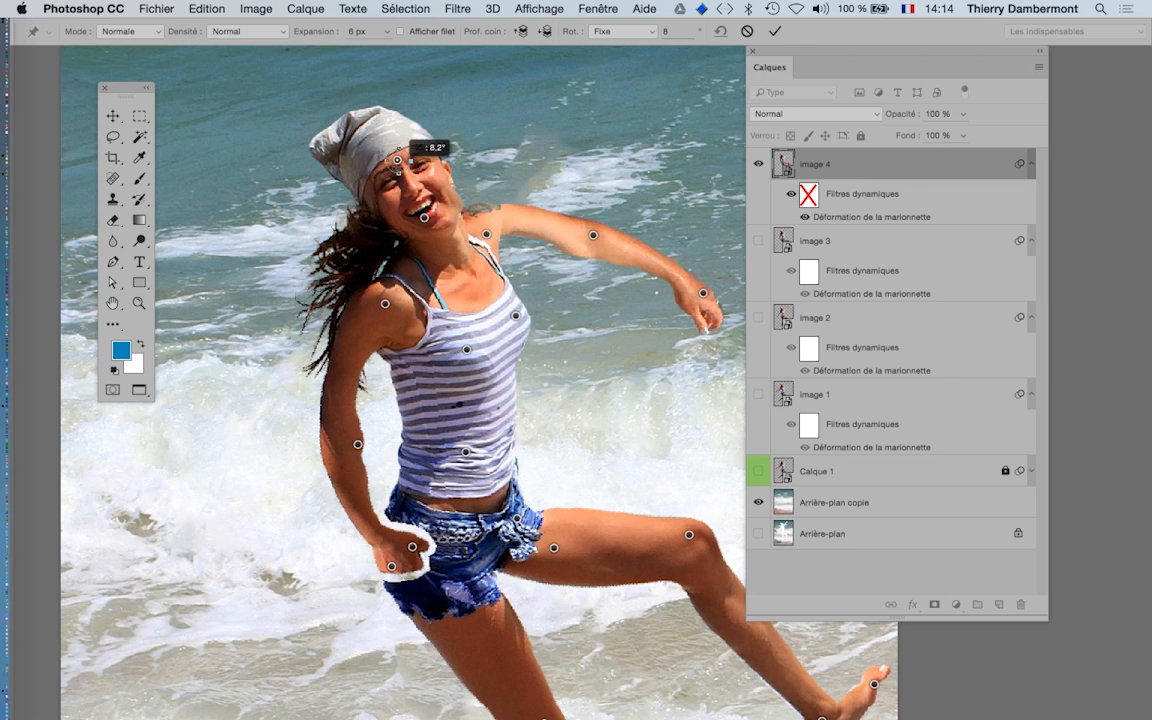
left_click(774, 31)
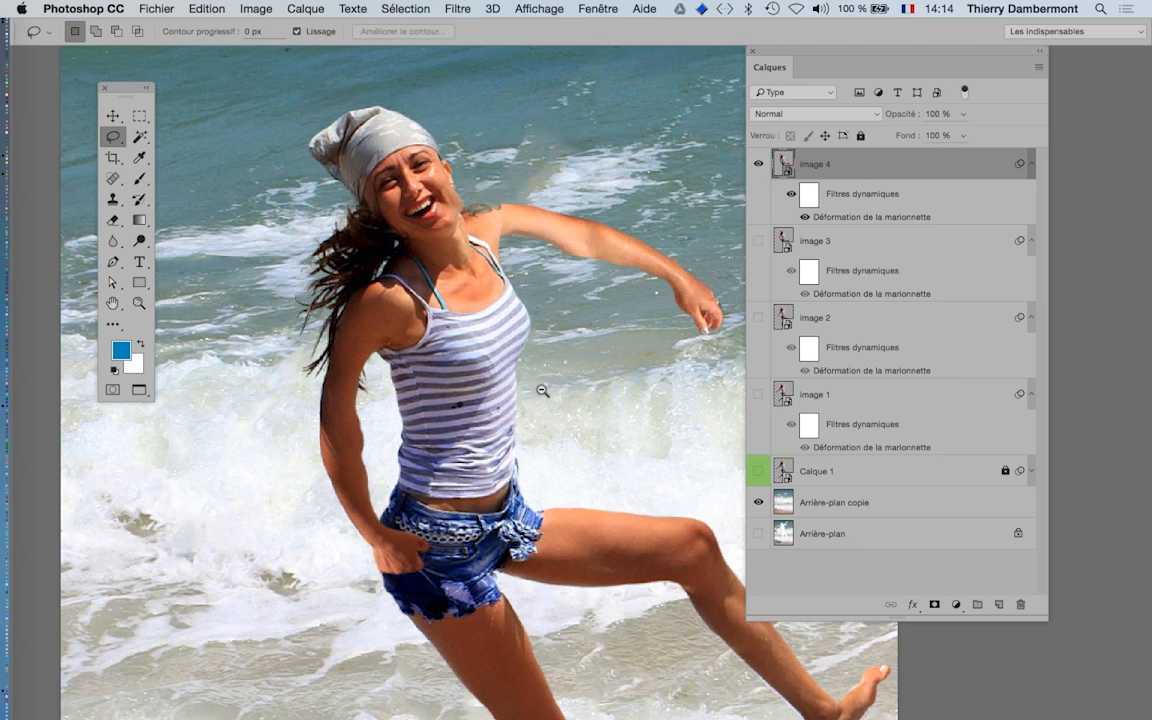
Save the document with the updated pose on image 4.
left_click(543, 391, "alt")
left_click(150, 8)
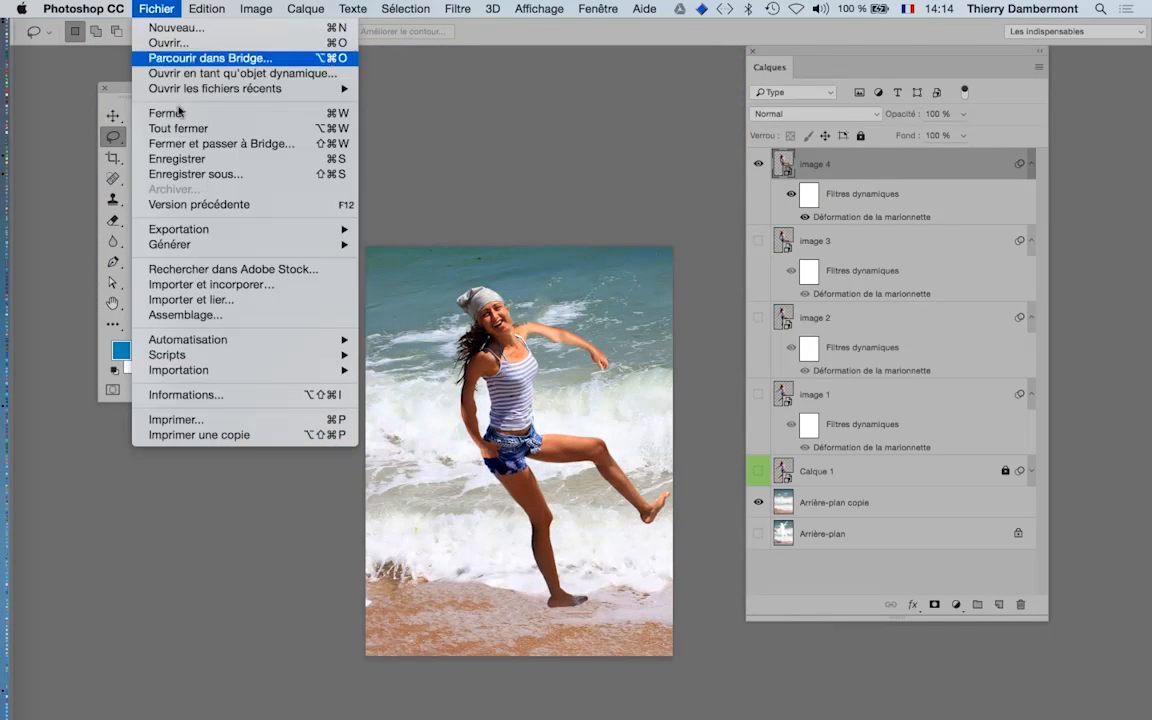
left_click(195, 160)
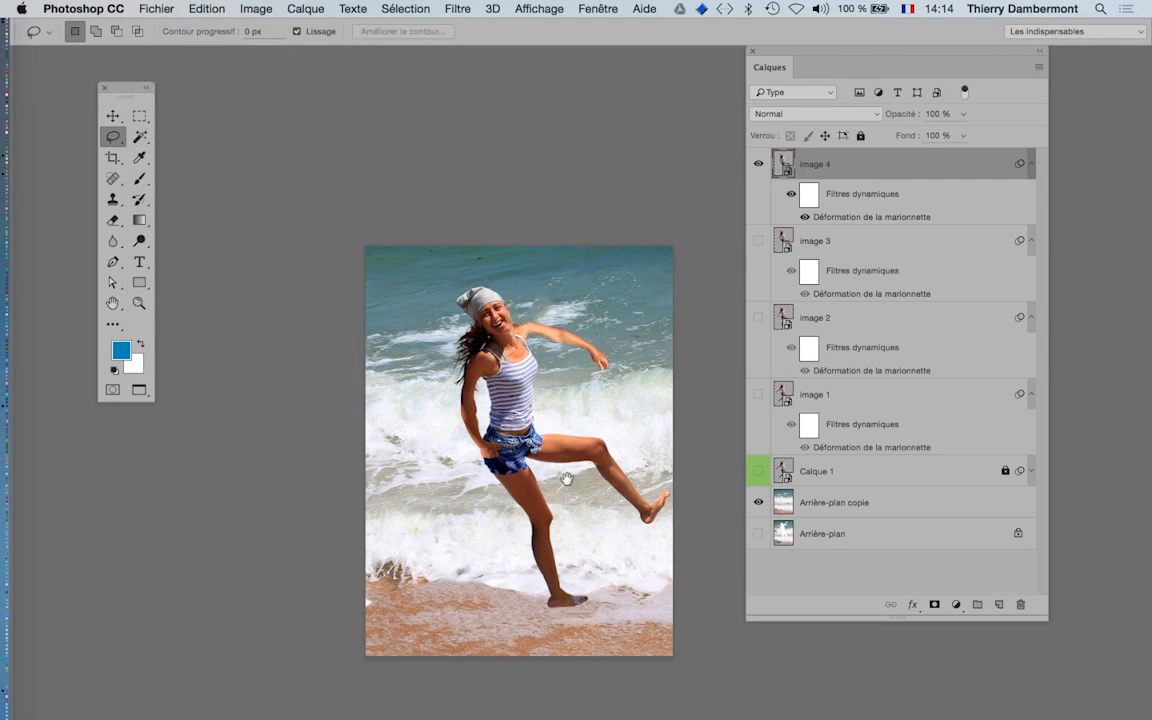
left_click_drag(529, 469, 478, 408)
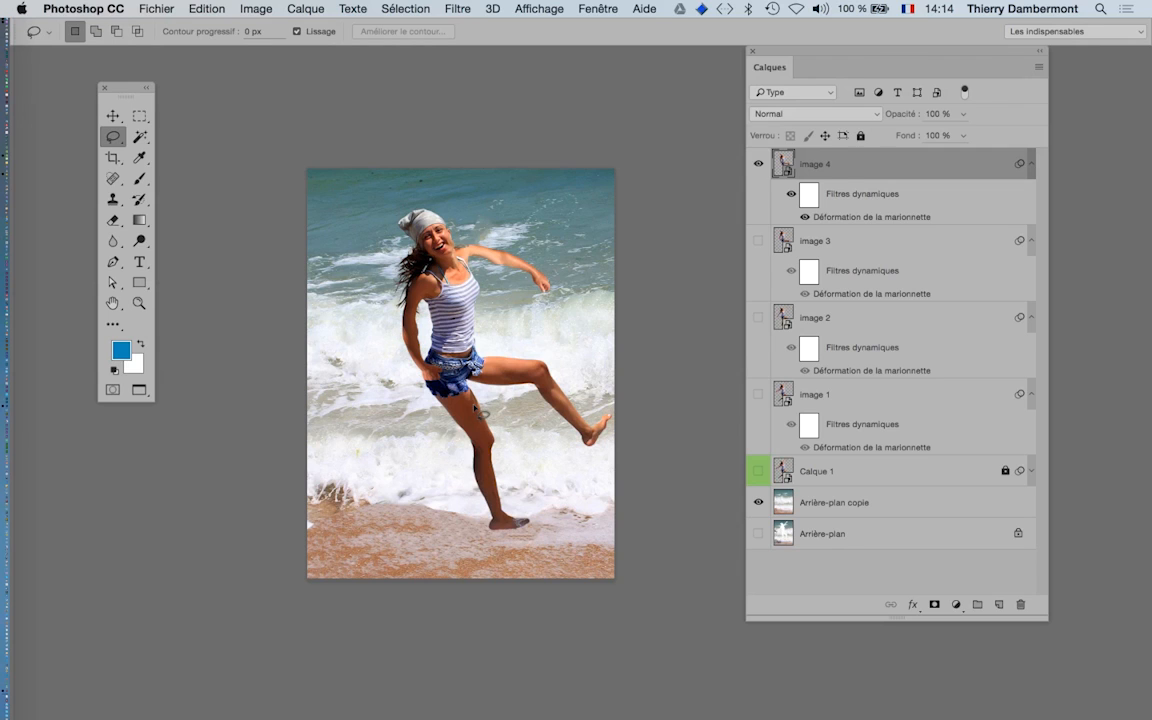
Compare the poses by toggling the visibility of the image 1 to image 4 layers, leaving all four hidden.
left_click(759, 165)
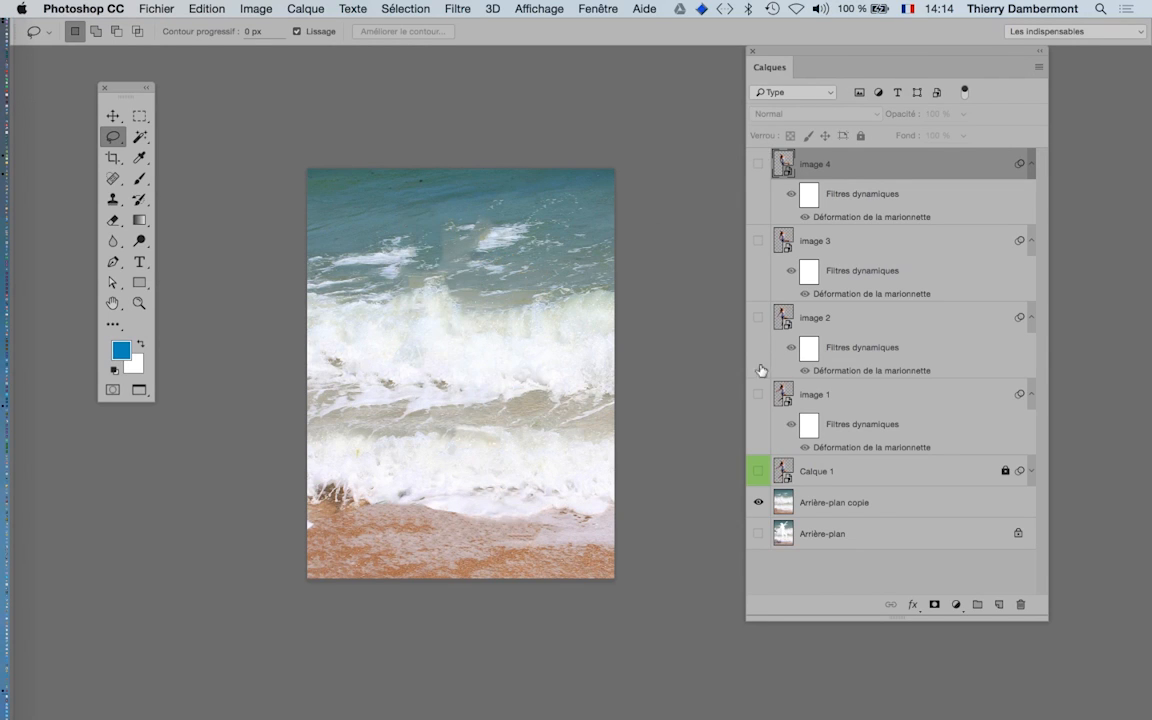
left_click(758, 396)
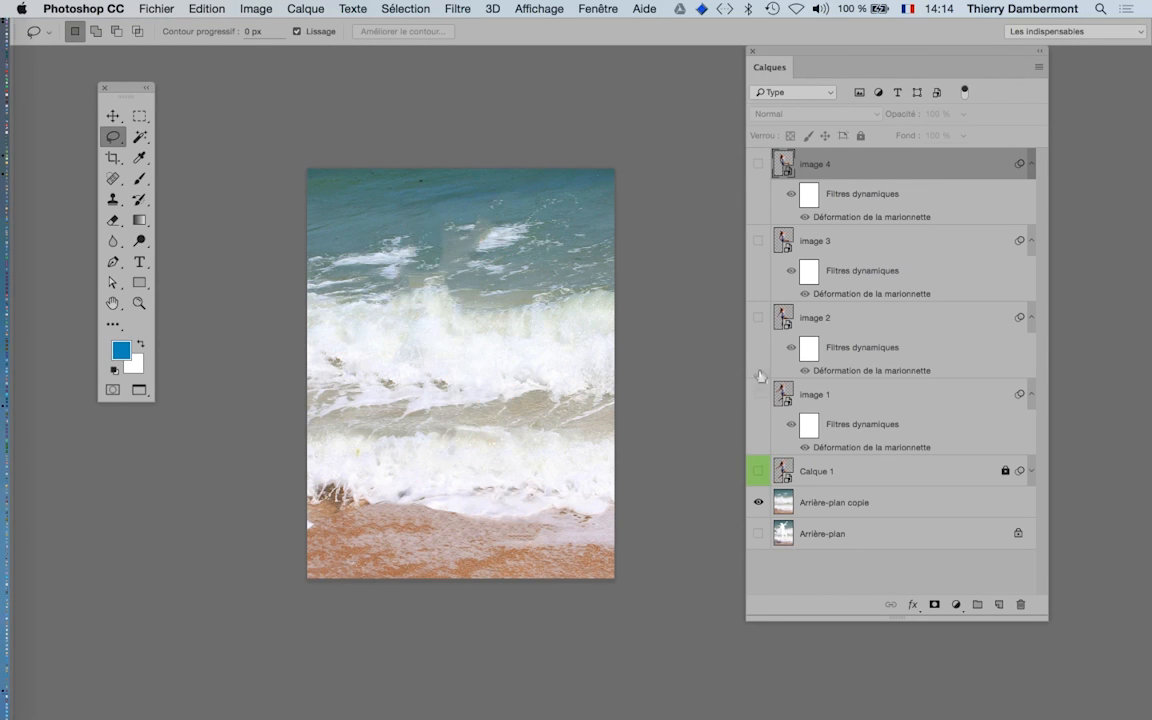
left_click(758, 318)
left_click(755, 320)
left_click(758, 241)
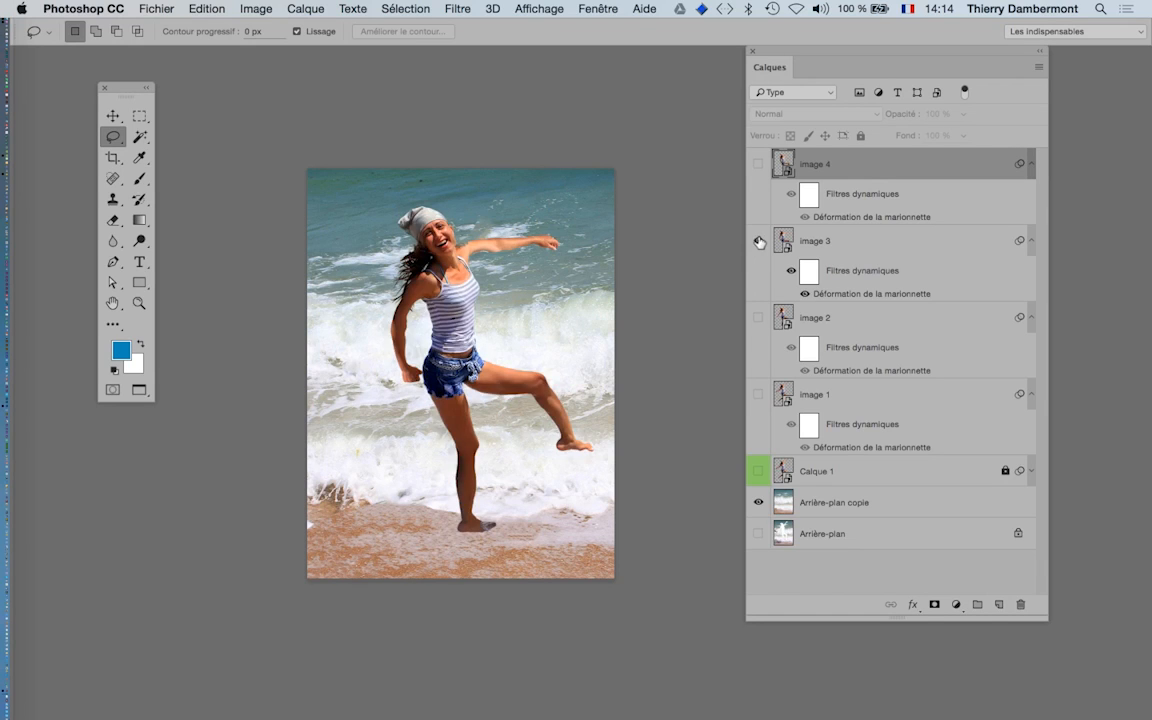
left_click(758, 241)
left_click(759, 165)
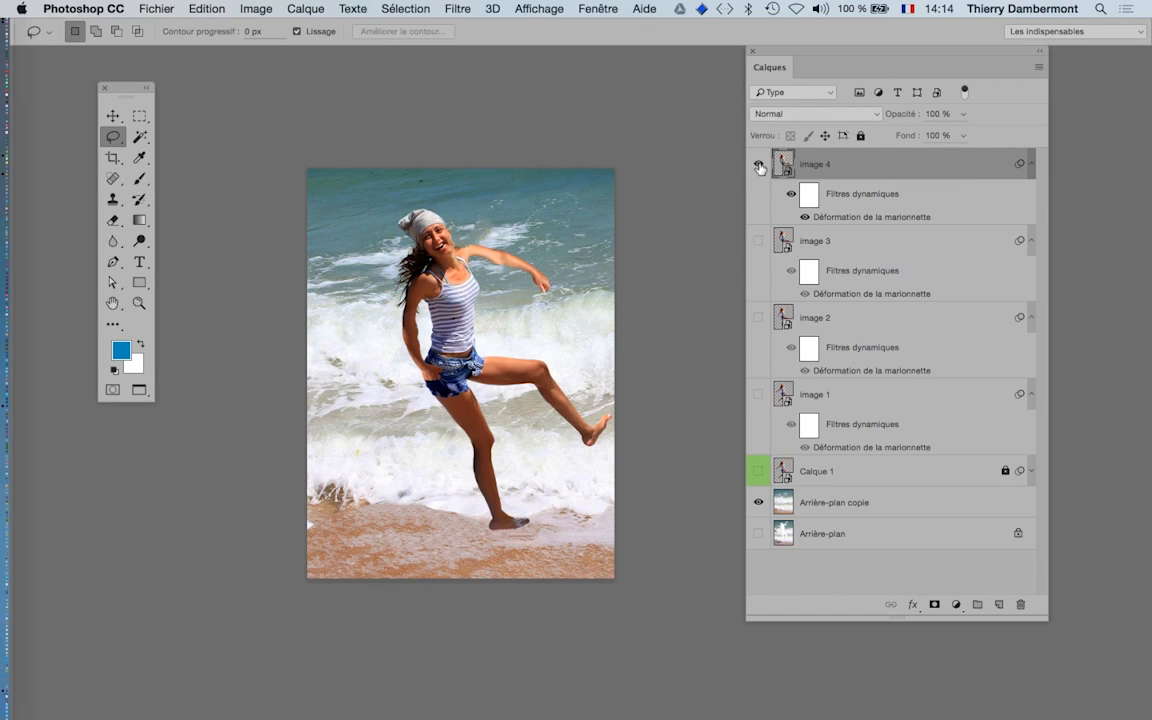
left_click(759, 165)
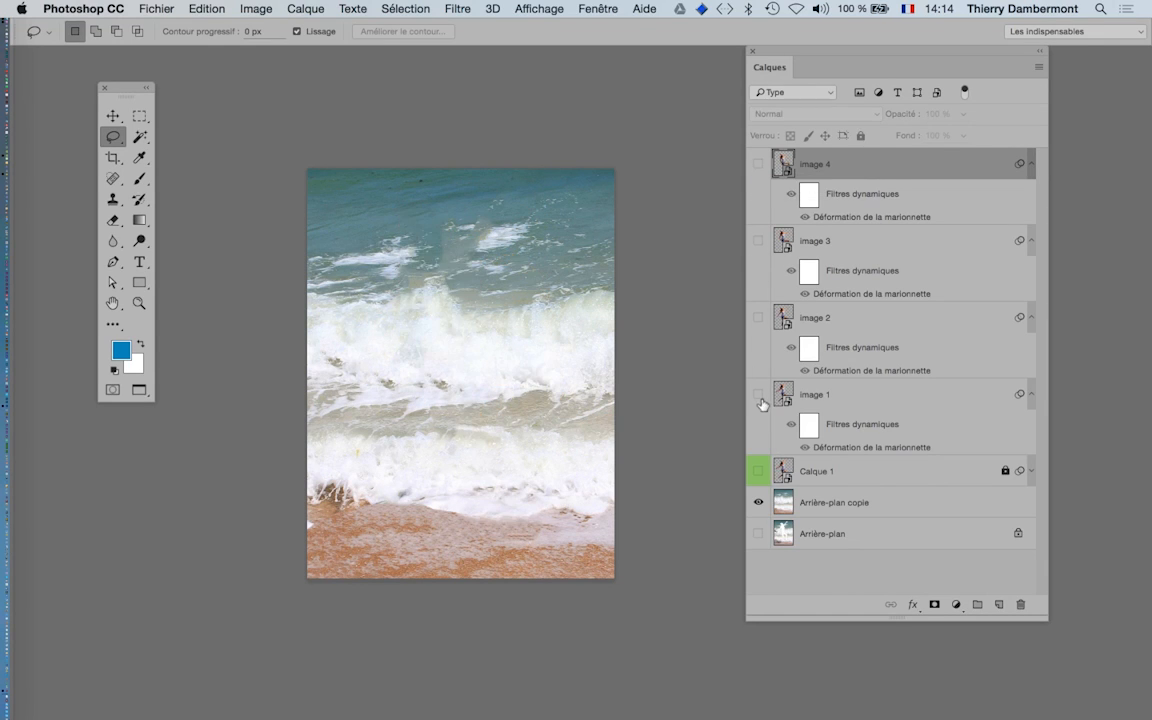
mouse_move(760, 393)
left_mouse_down()
mouse_move(759, 165)
mouse_move(755, 399)
left_mouse_up()
Display the Timeline (Montage), reduce its height and place it lower in the workspace.
left_click_drag(383, 378, 390, 222)
left_click(604, 8)
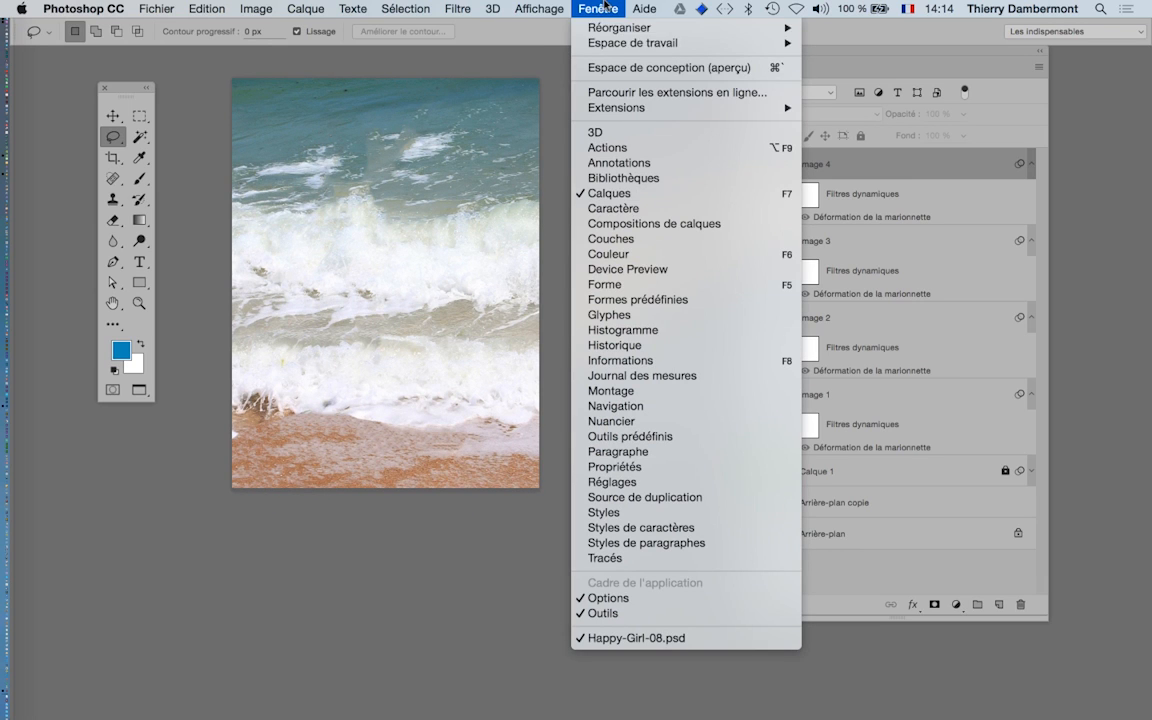
left_click(665, 390)
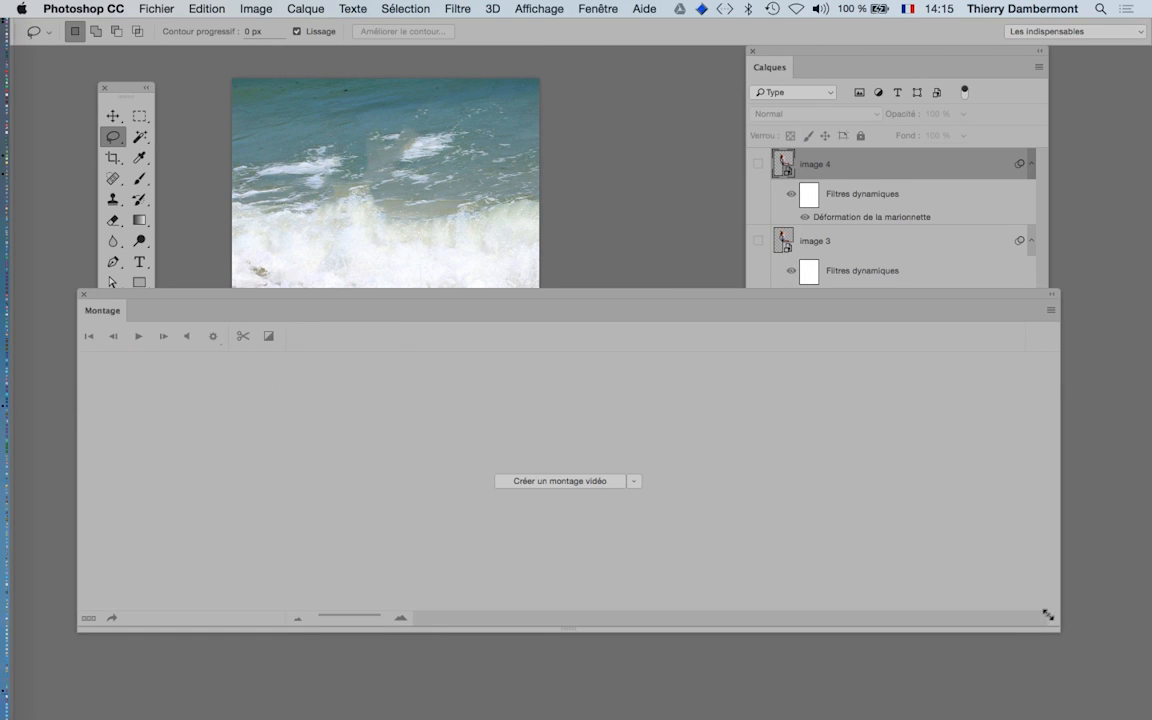
left_click_drag(1055, 625, 1072, 465)
left_click_drag(851, 291, 856, 392)
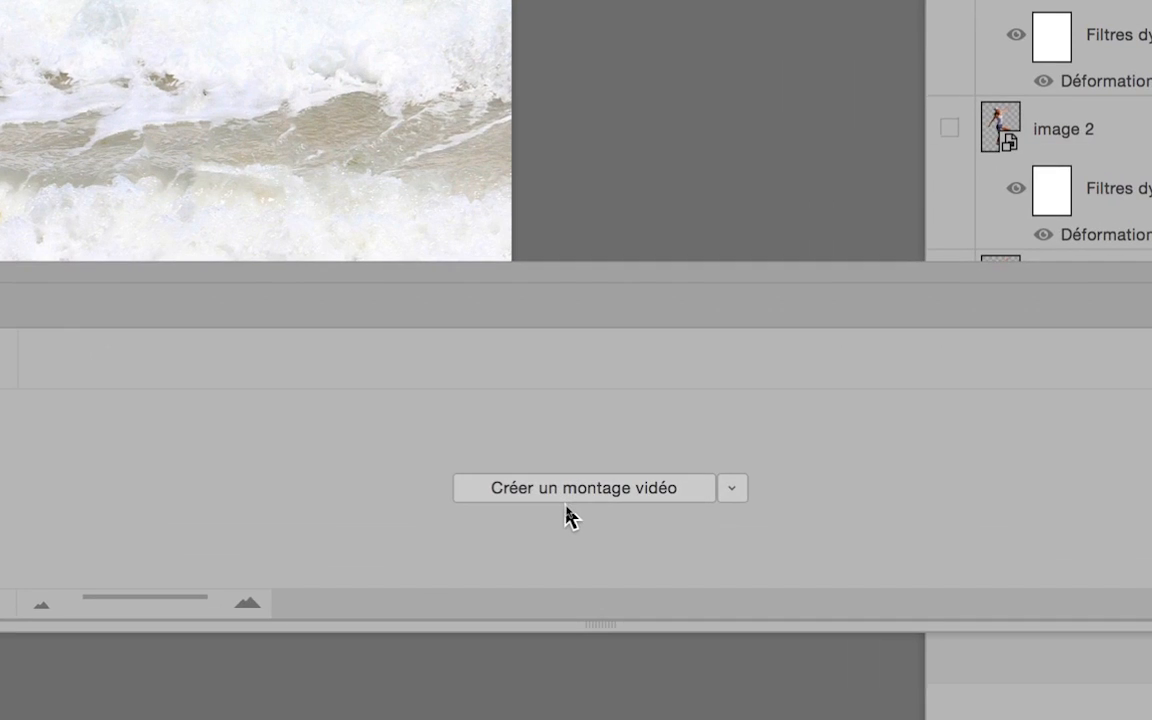
Create a frame animation (Créer une animation d'image) and move the timeline below the picture.
left_click(623, 498)
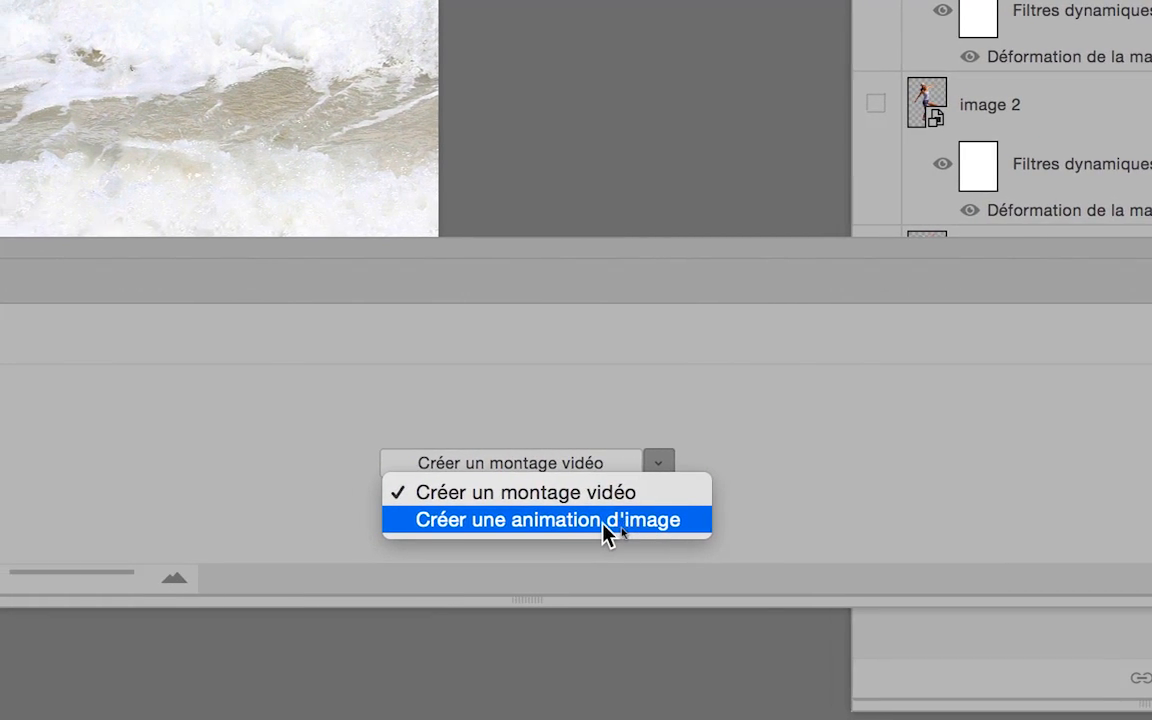
left_click(601, 520)
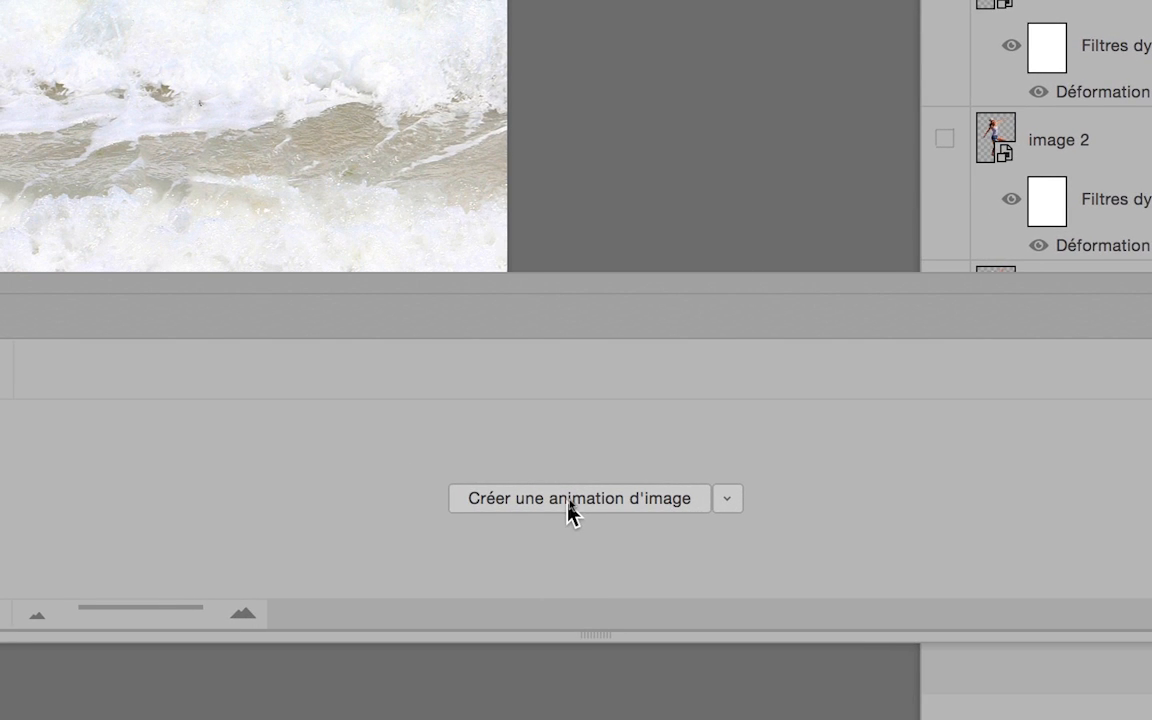
left_click(570, 505)
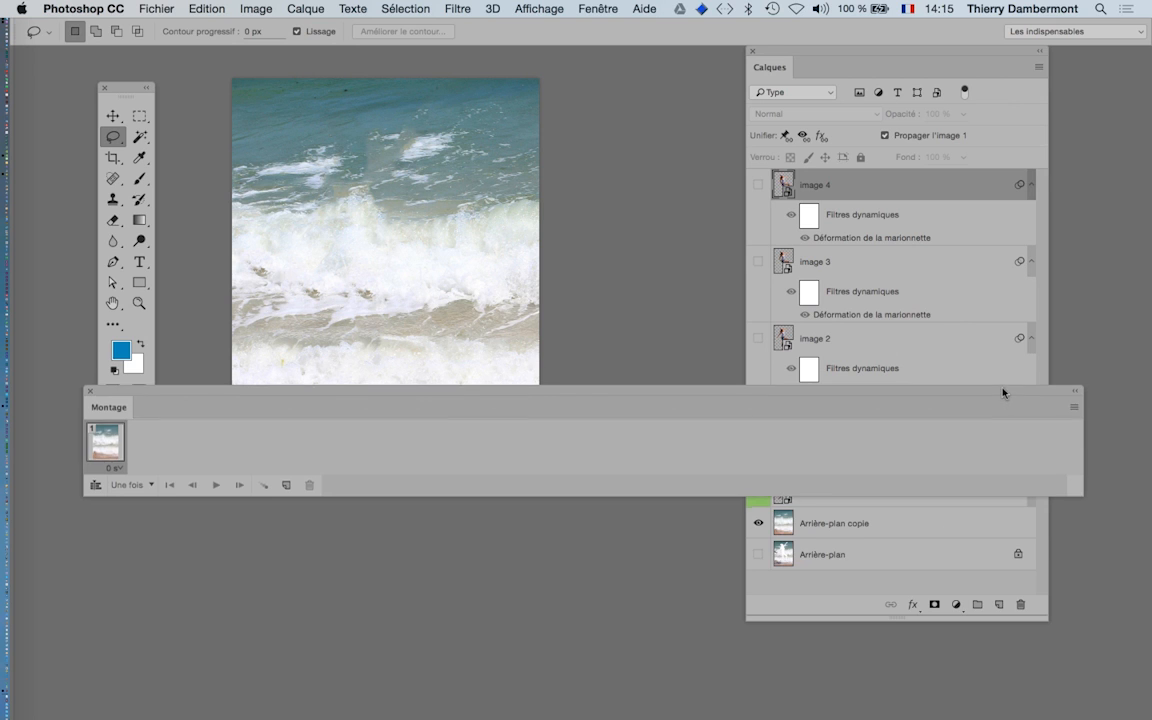
left_click_drag(1003, 391, 1005, 508)
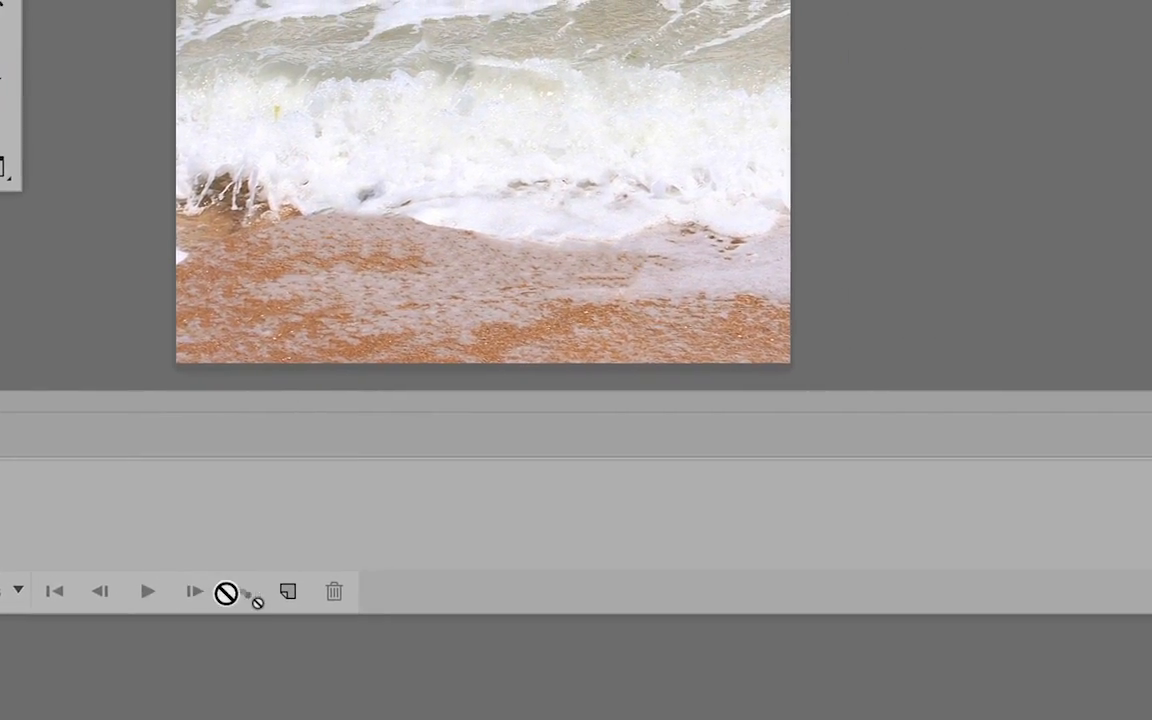
Duplicate the first animation frame three times to get four frames.
left_click(285, 594)
left_click(285, 594)
left_click(285, 594)
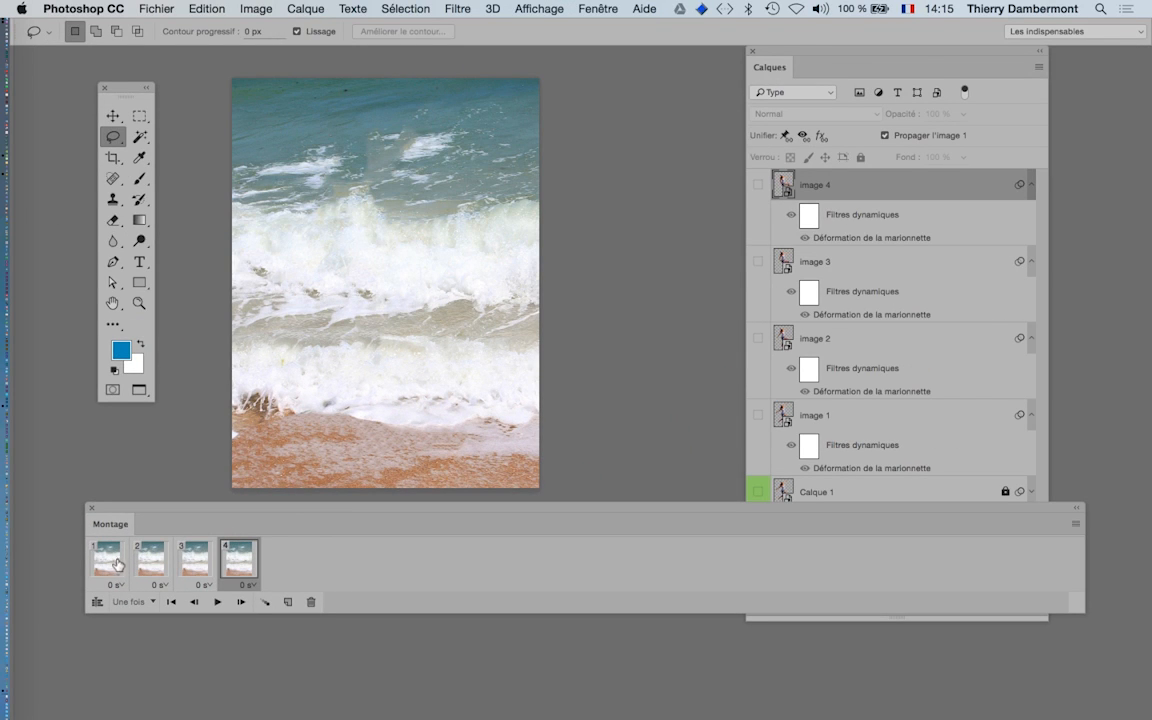
Show the image 1 pose in frame 1, and only the image 2 pose in frame 2 with image 1 hidden.
left_click(110, 568)
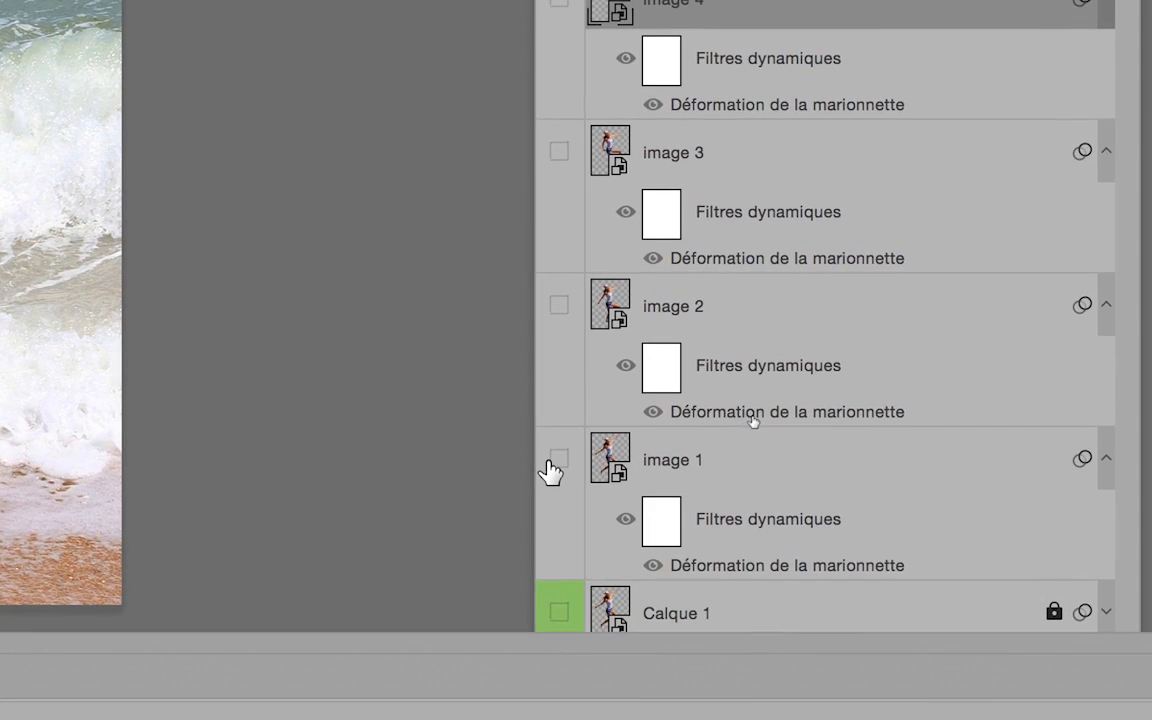
left_click(551, 463)
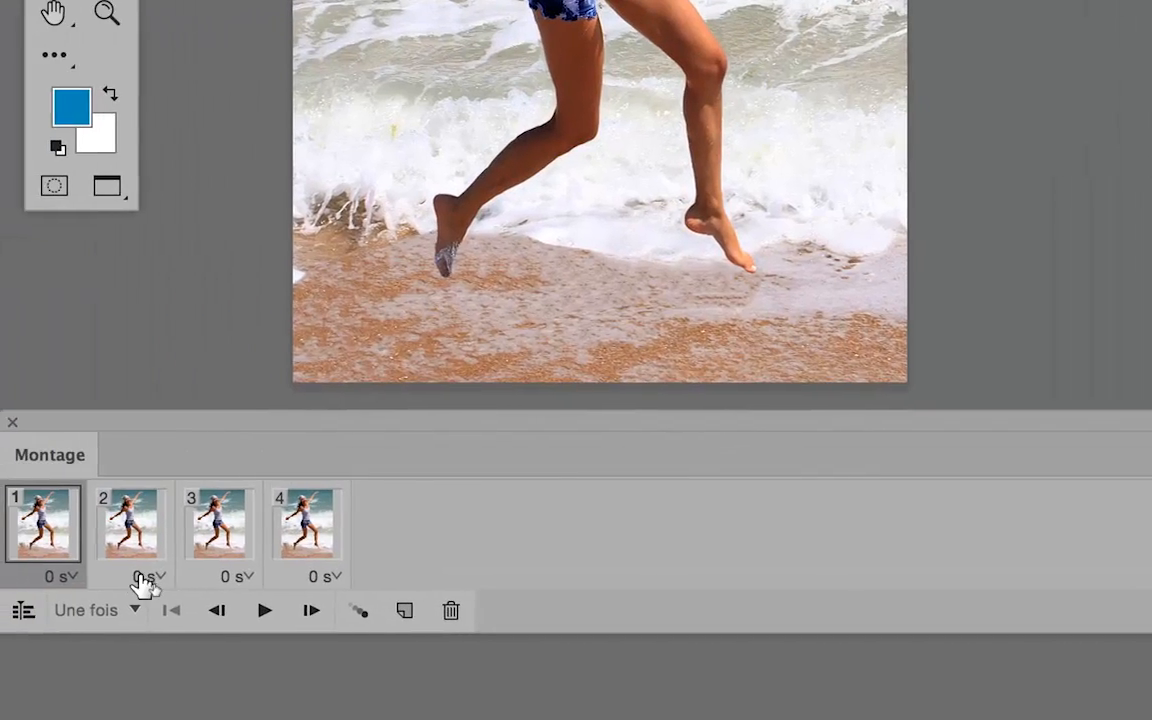
left_click(138, 574)
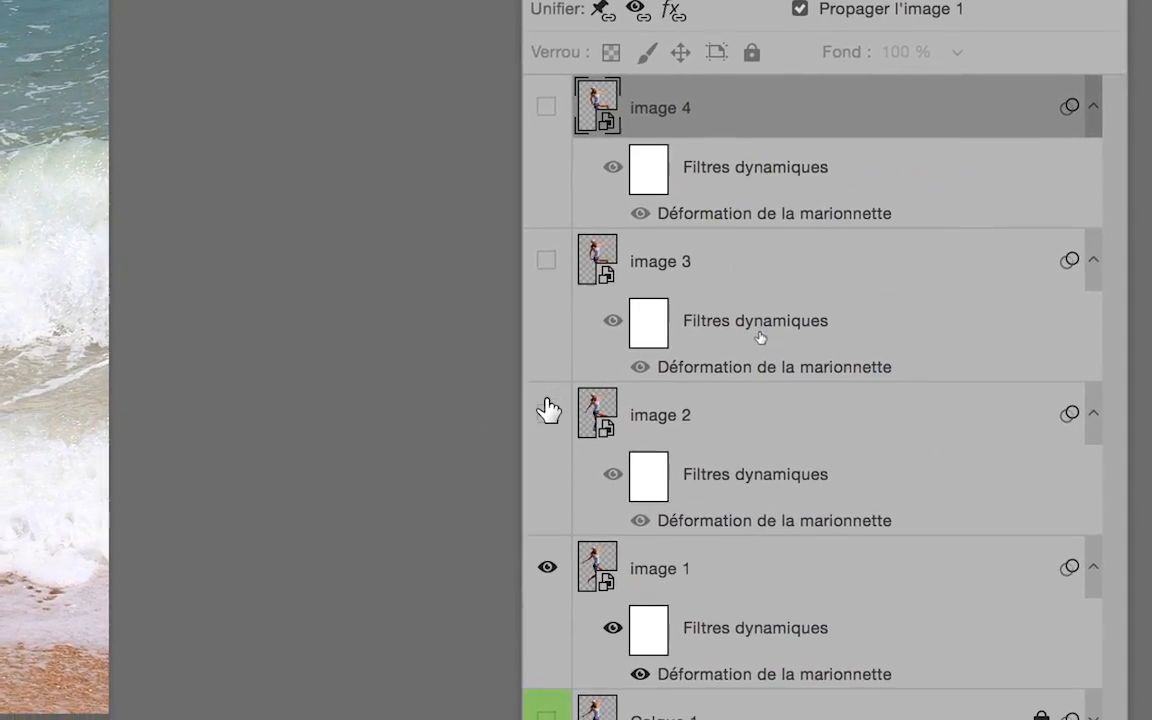
left_click(641, 311)
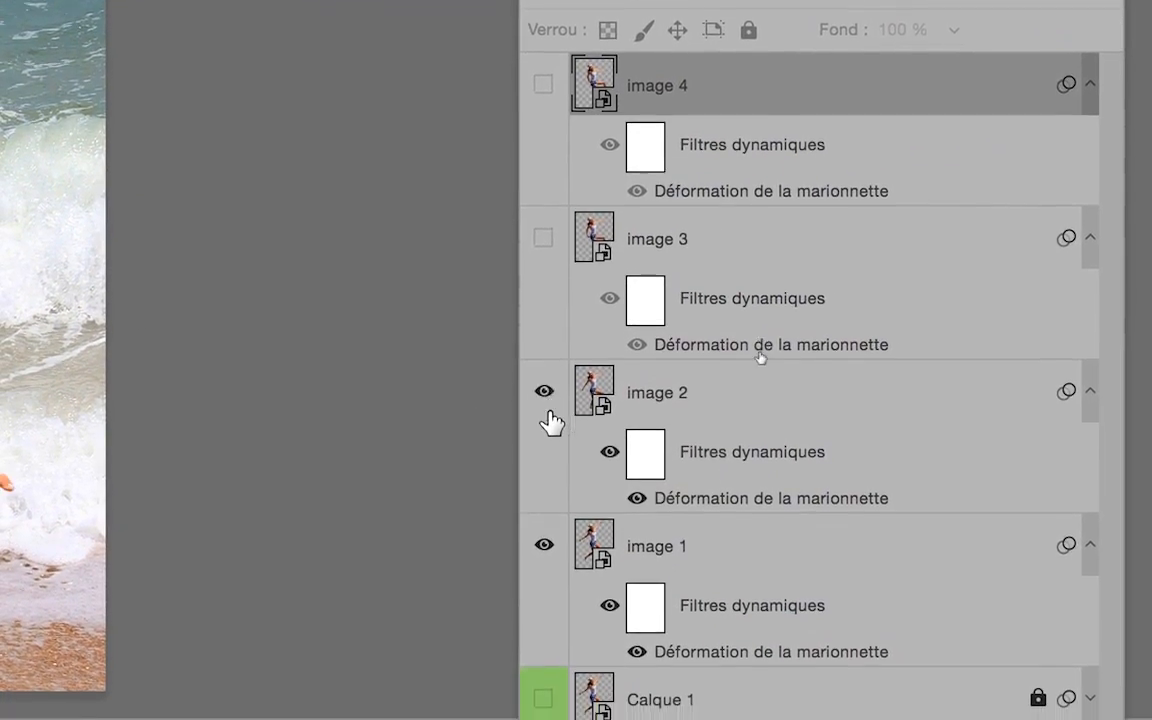
left_click(550, 464)
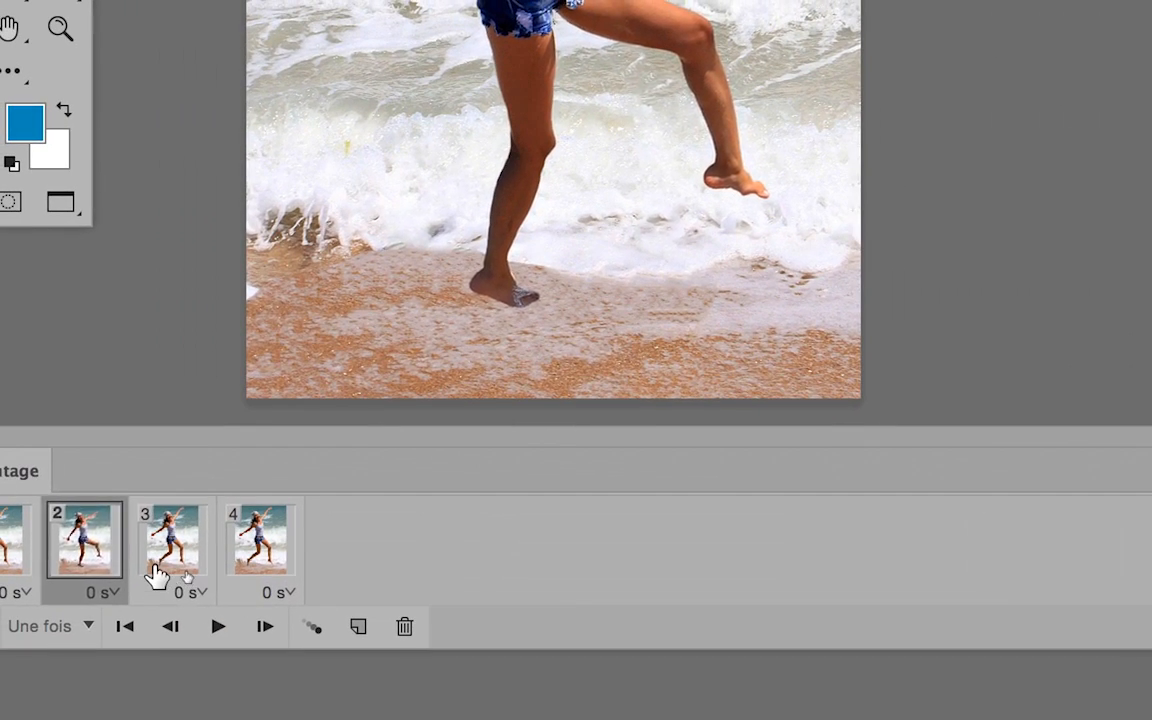
Show image 3 in frame 3 and image 4 in frame 4, hiding image 1 in both frames.
left_click(157, 575)
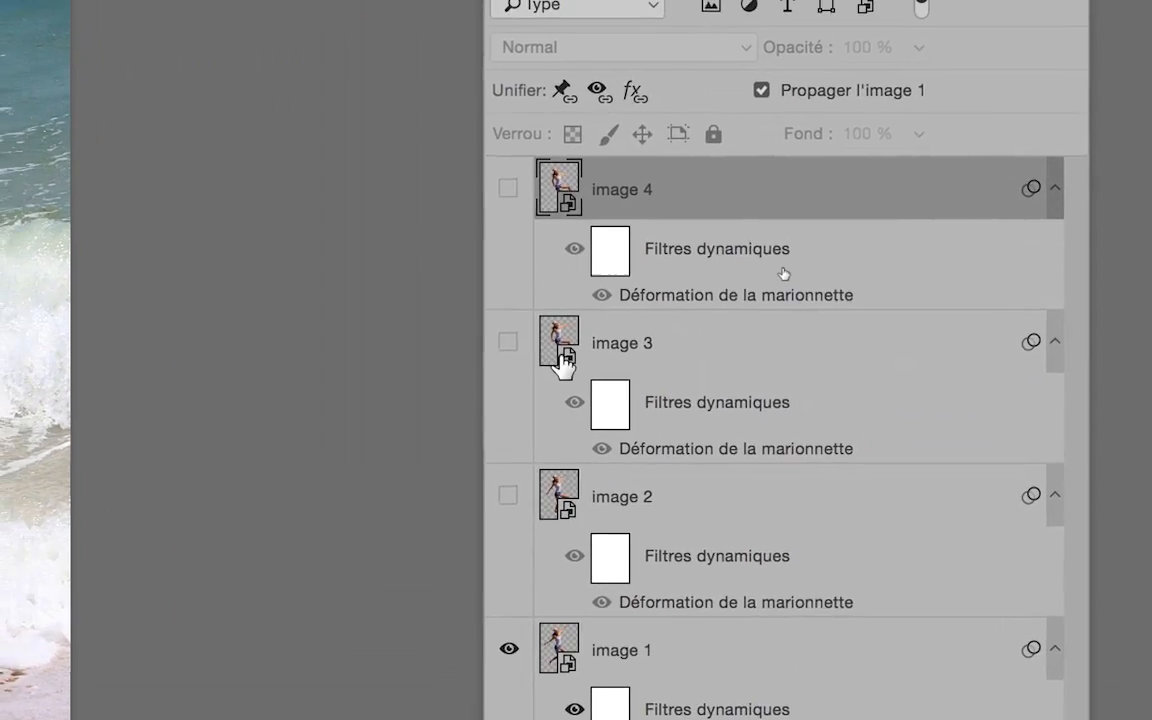
left_click(508, 342)
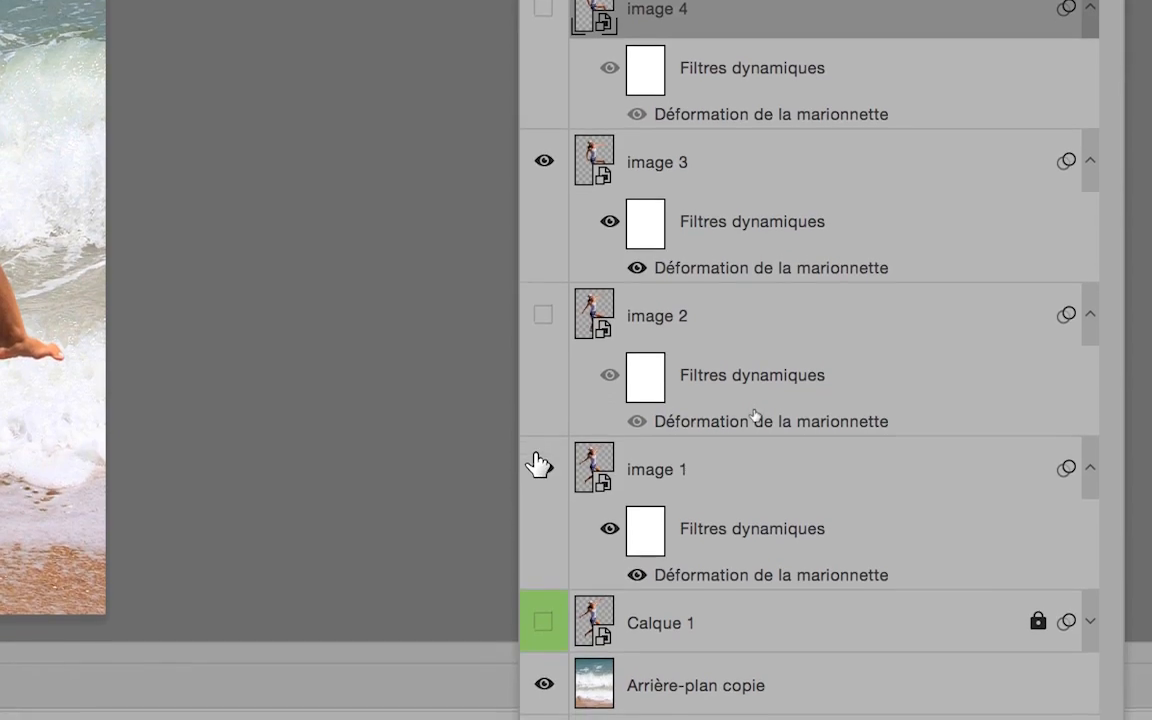
left_click(539, 465)
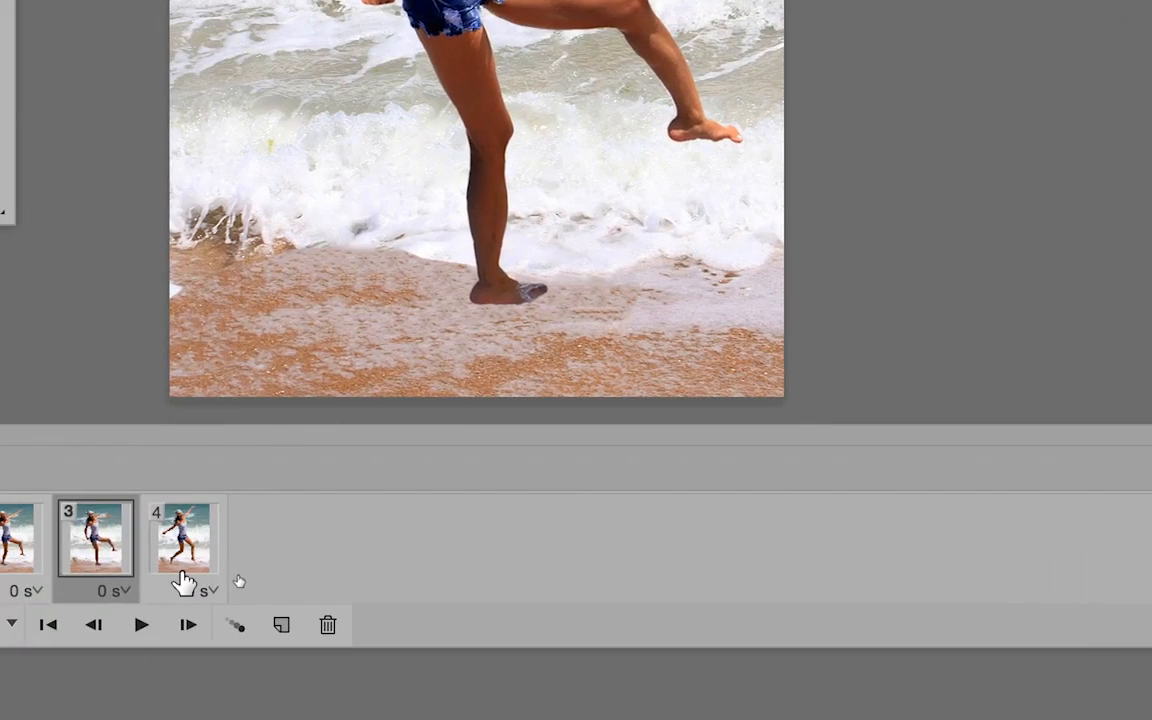
left_click(182, 577)
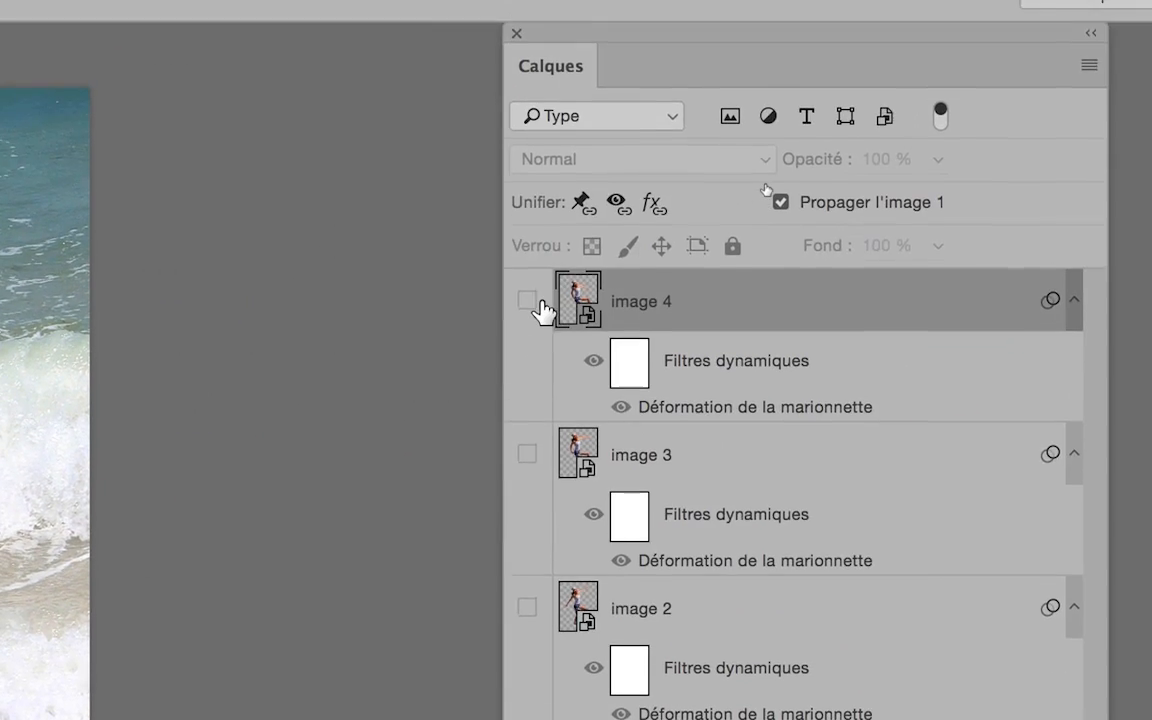
left_click(531, 305)
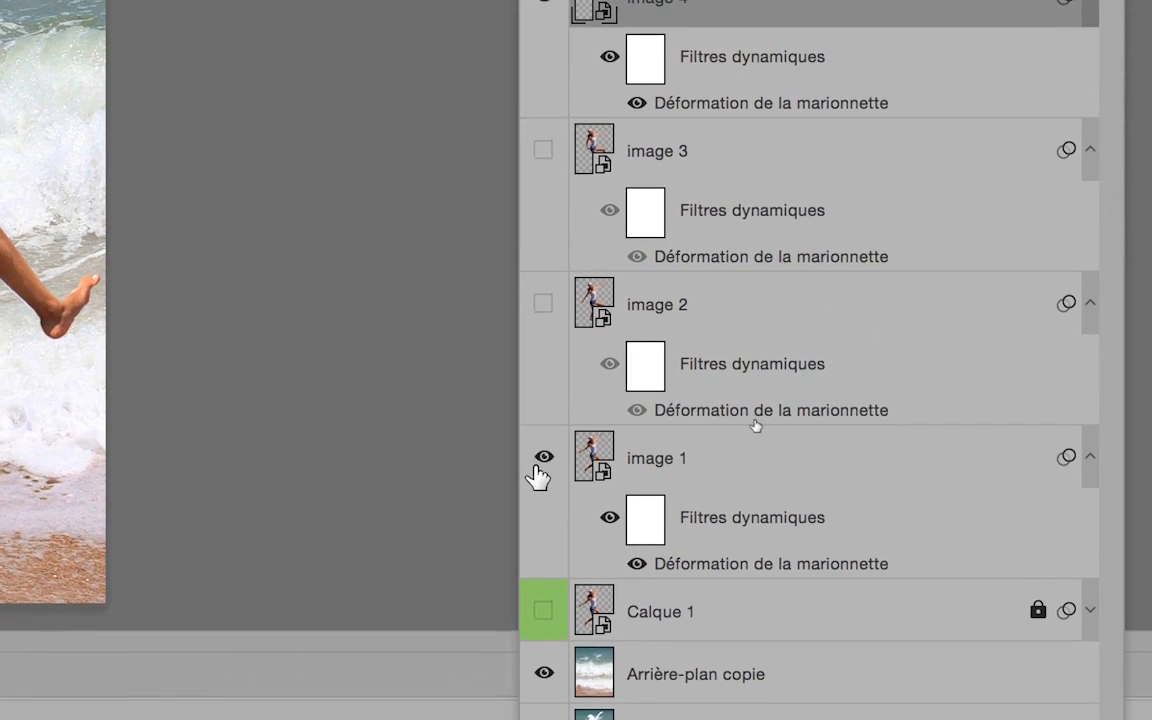
left_click(539, 469)
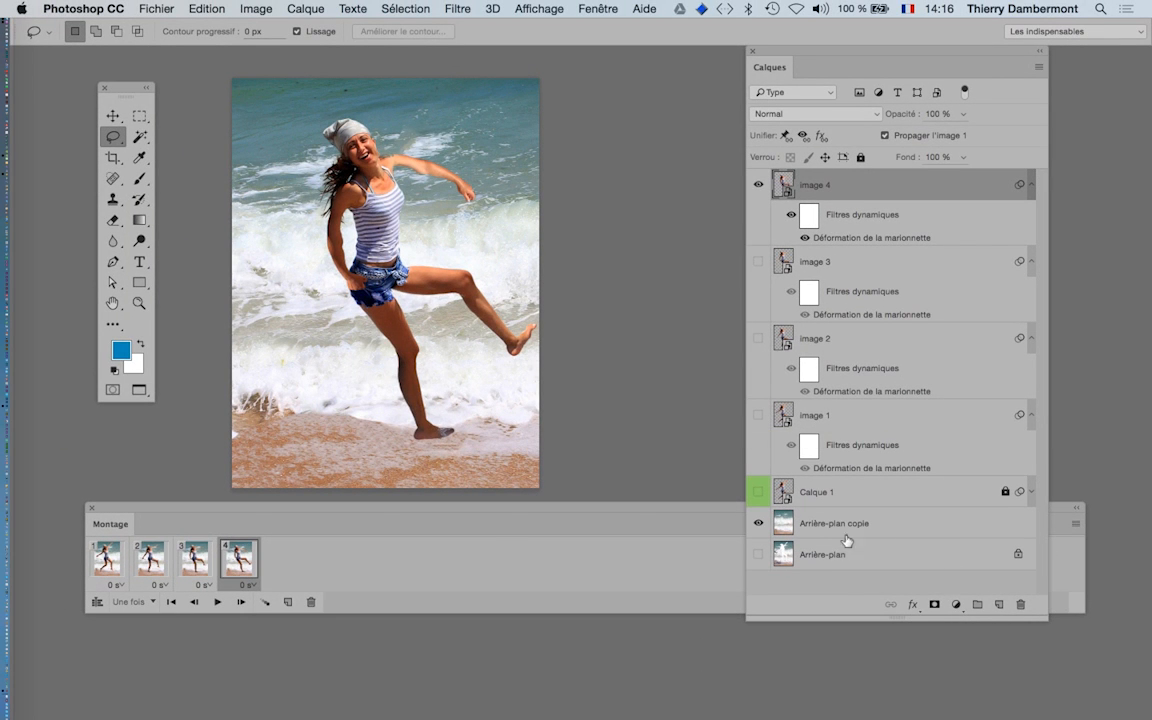
Move the timeline clear of the picture and step back and forth through the four frames to check the movement.
left_click_drag(722, 517, 703, 551)
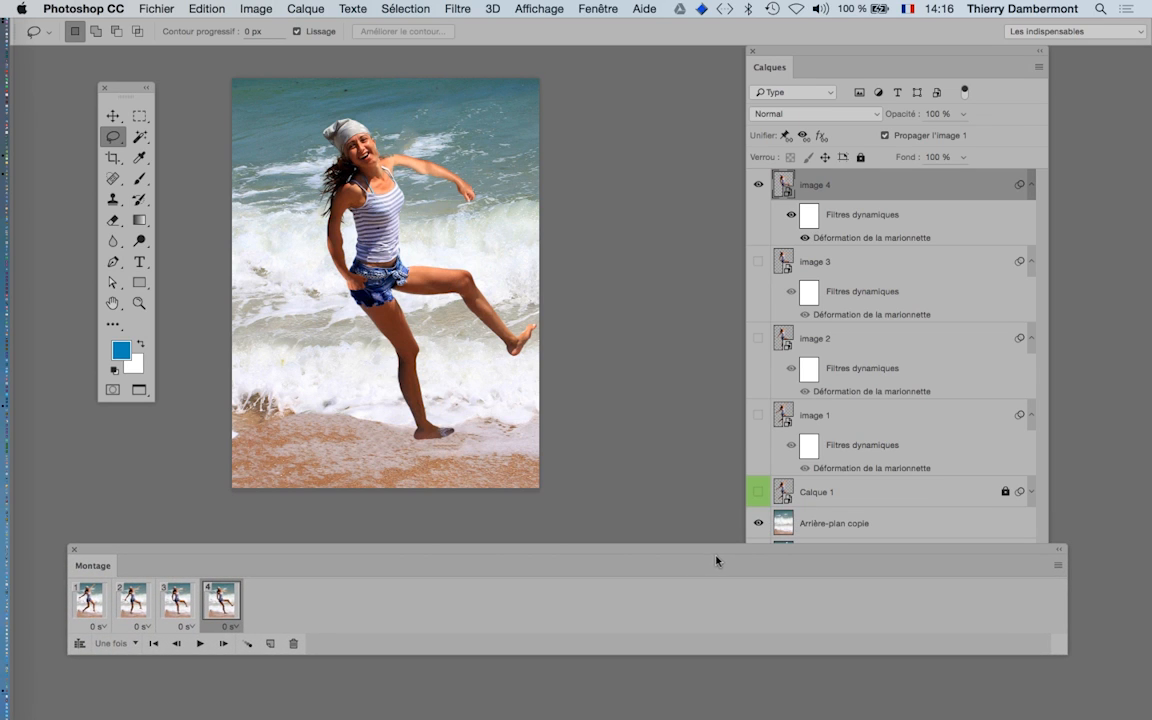
left_click(80, 605)
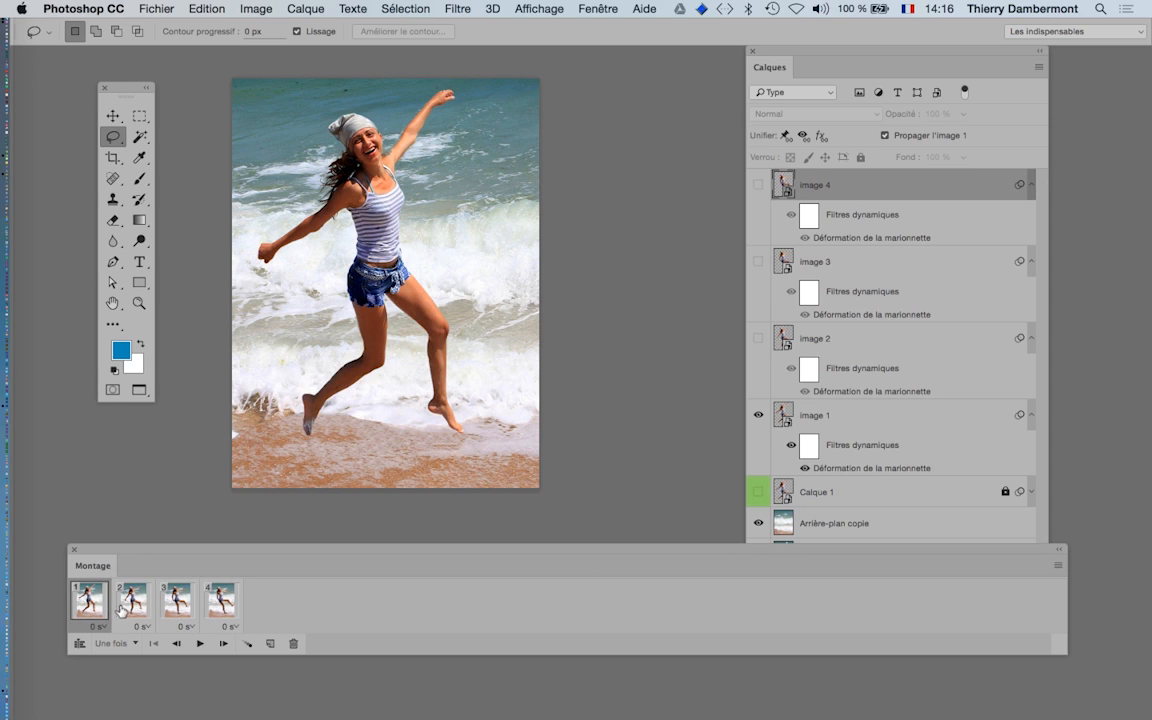
left_click(125, 606)
left_click(168, 605)
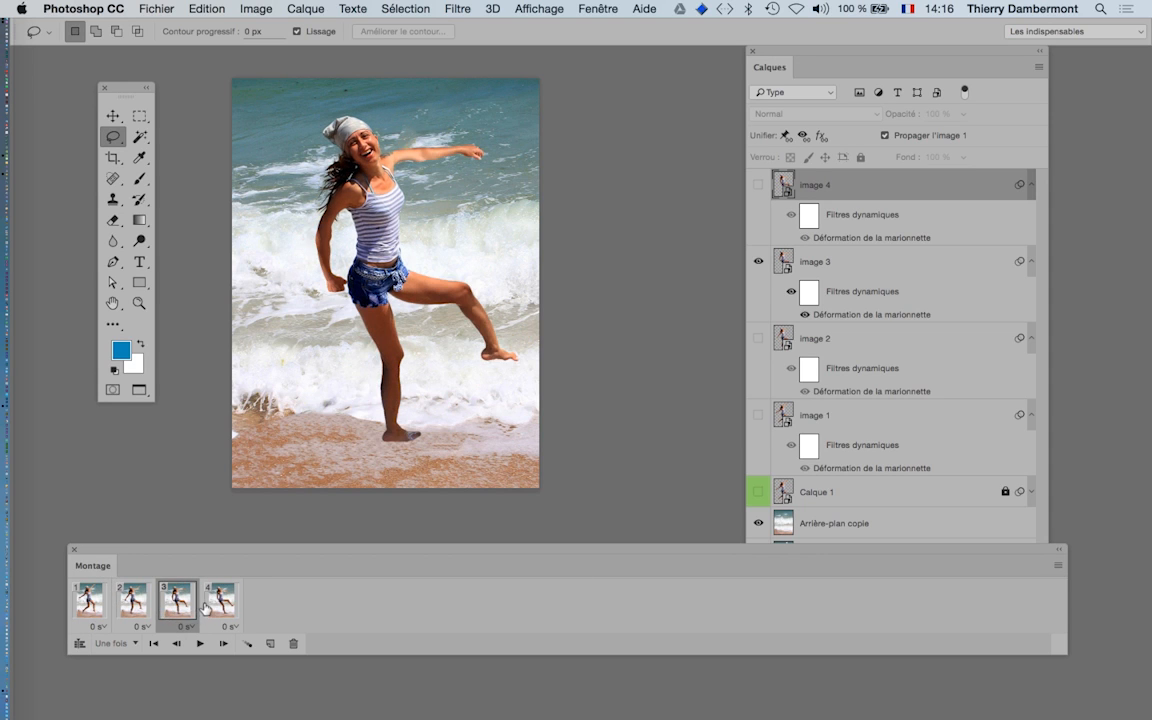
left_click(208, 606)
left_click(187, 607)
left_click(133, 602)
left_click(90, 602)
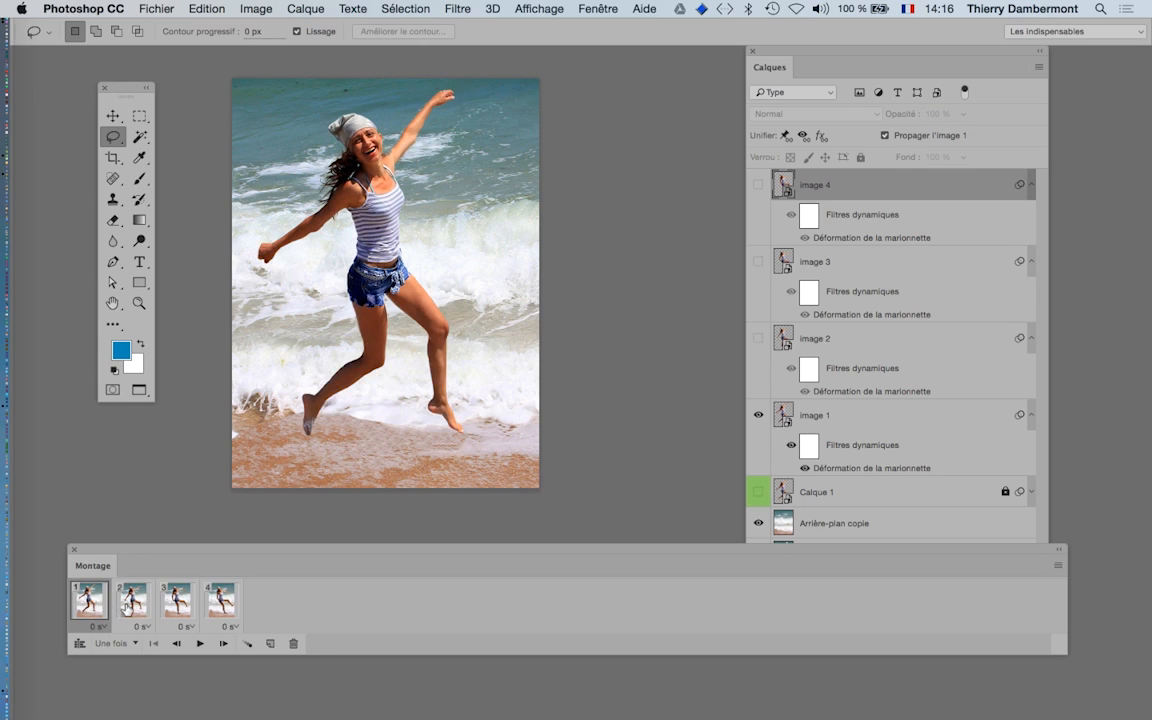
left_click(133, 602)
left_click(180, 606)
left_click(226, 604)
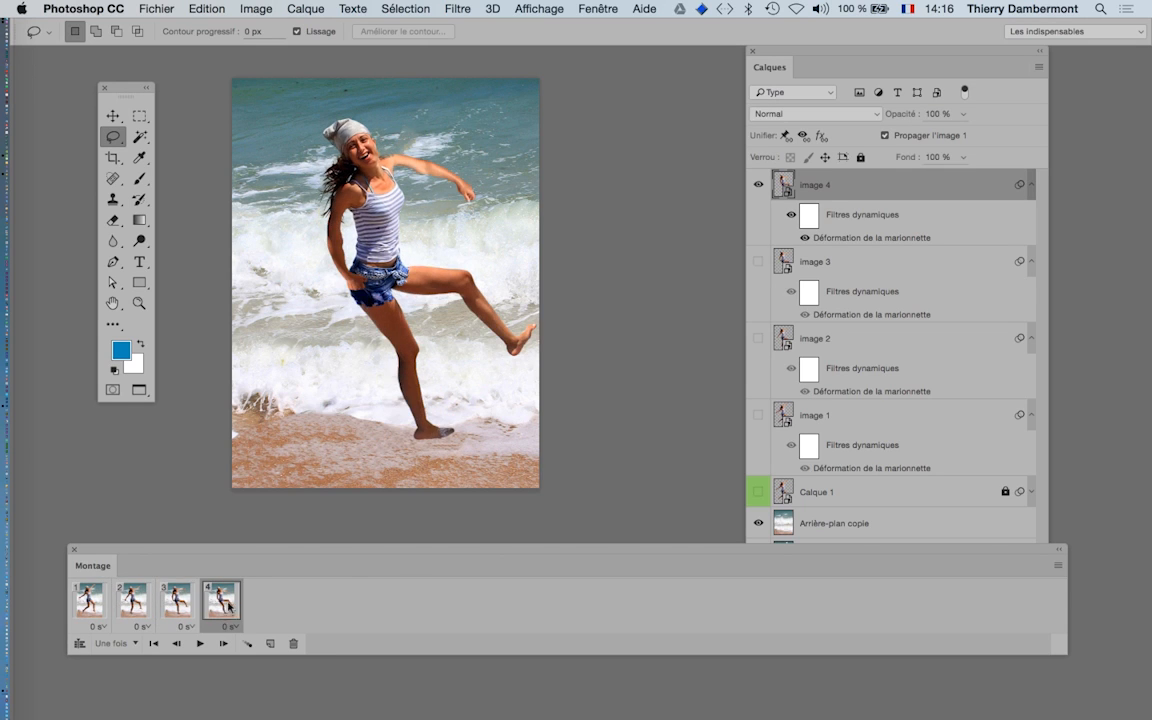
Replace the head pins in image 4's Puppet Warp with a single pin on the face, tilt the head slightly back and apply the warp.
double_click(836, 238)
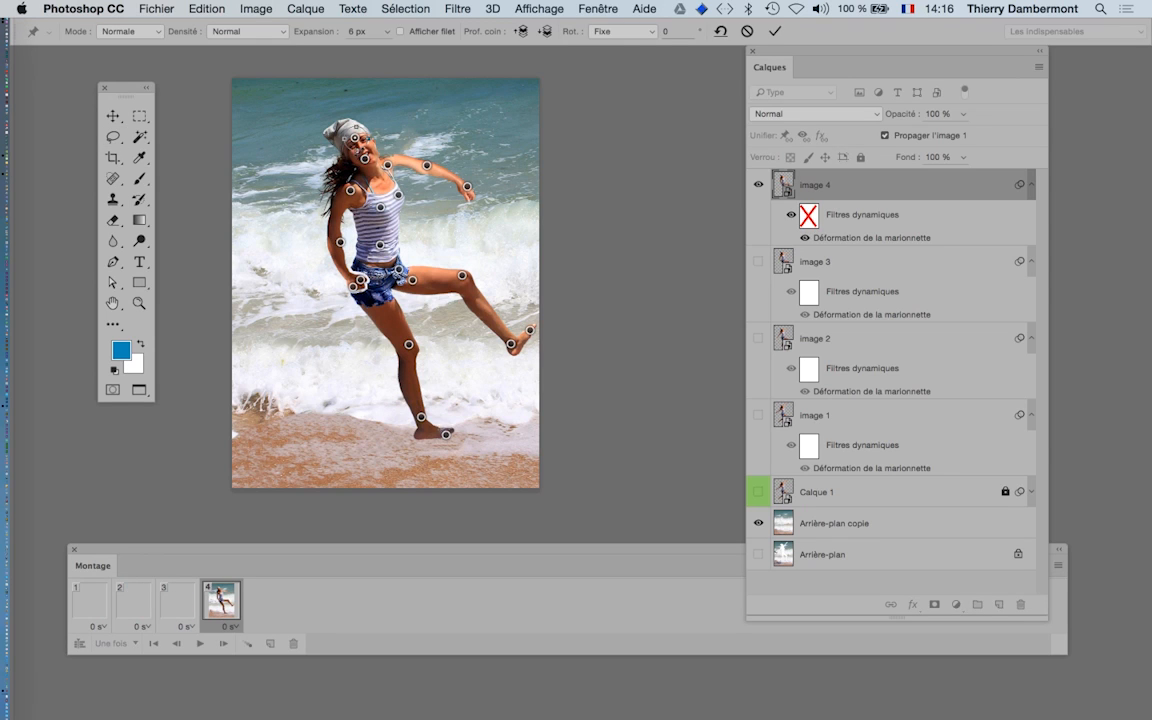
left_click(365, 159, "alt")
left_click(355, 138, "alt")
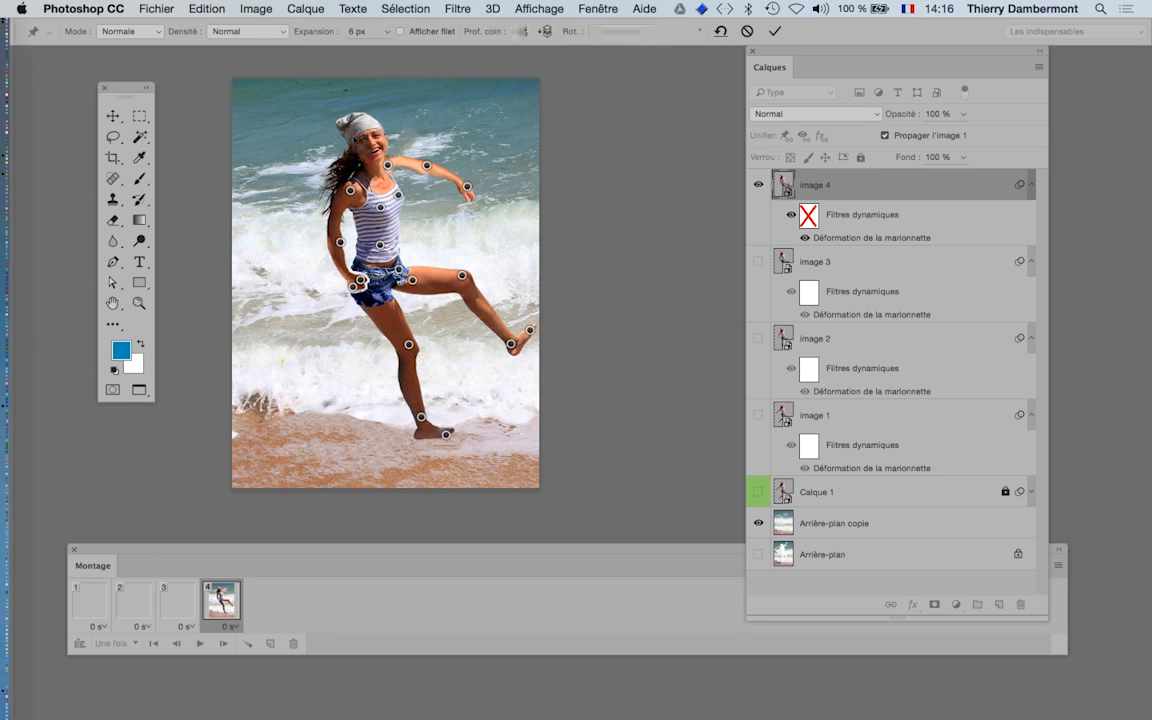
left_click(371, 137)
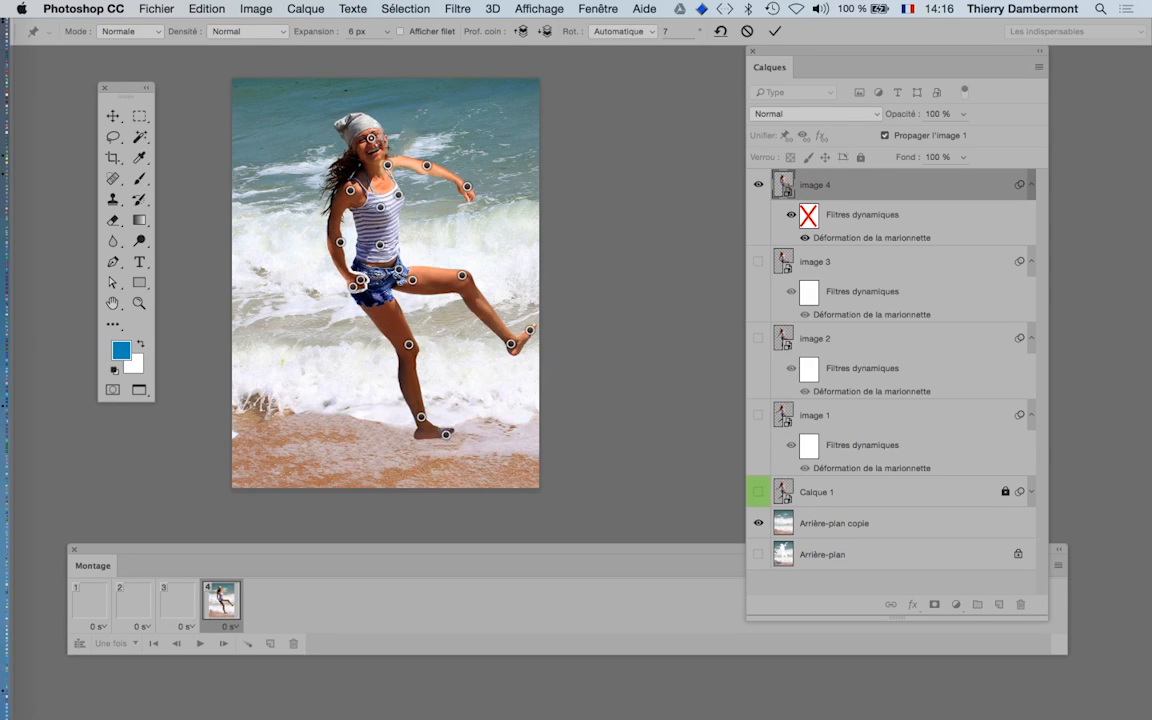
left_click_drag(376, 147, 371, 146)
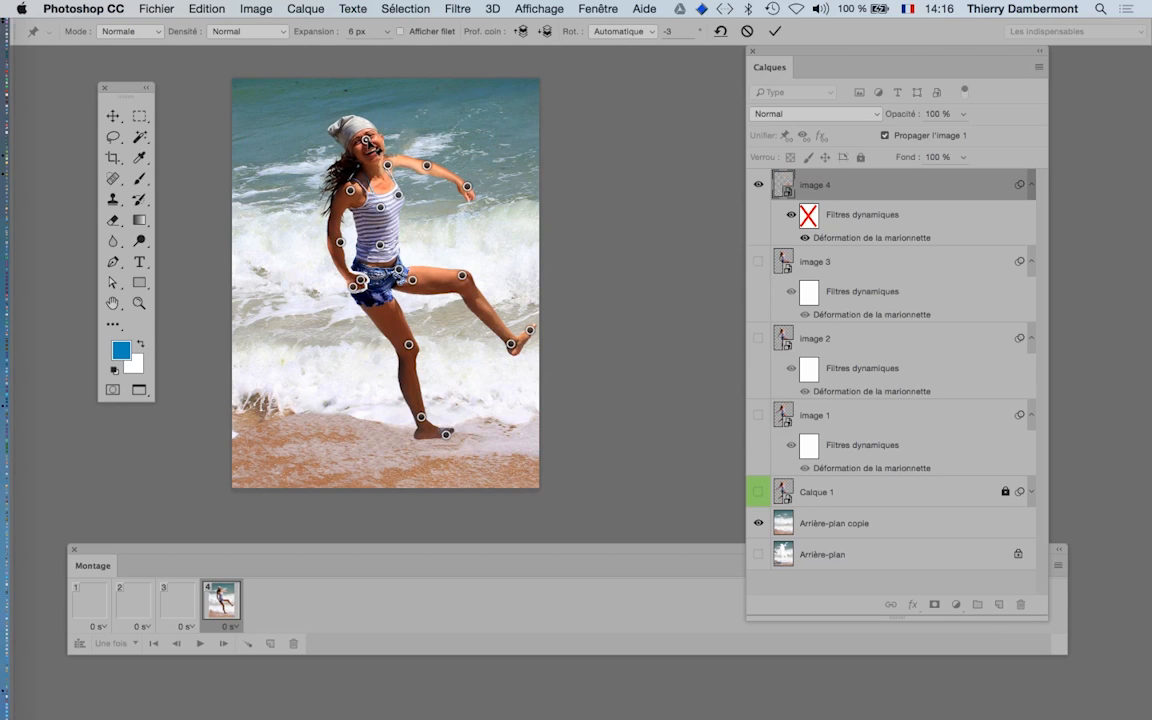
left_click(87, 610)
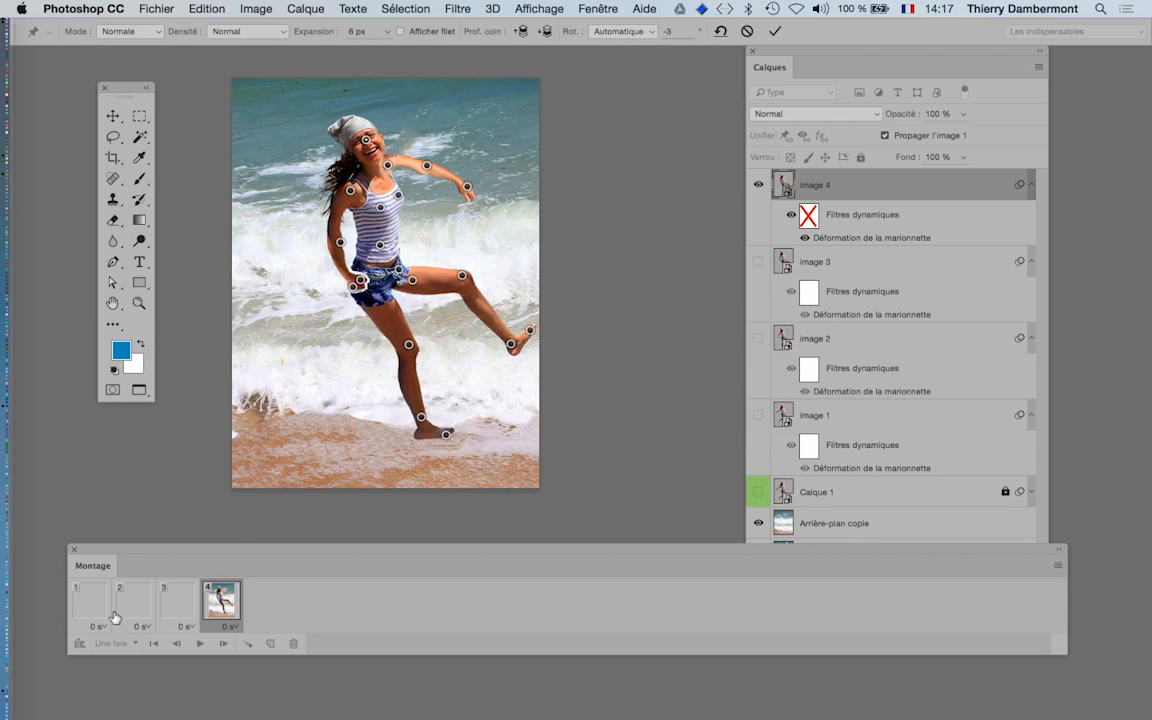
left_click(783, 34)
Step forward, back and forward again through the four frames to examine how the corrected head position flows.
left_click(101, 611)
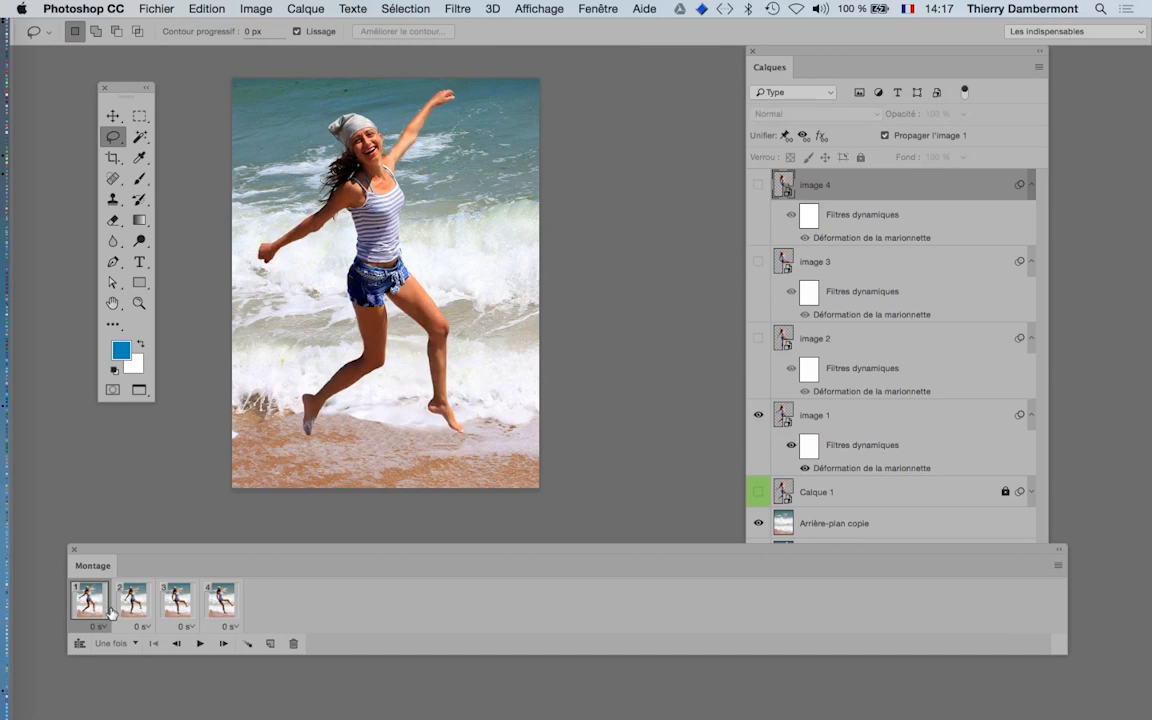
left_click(138, 608)
left_click(178, 604)
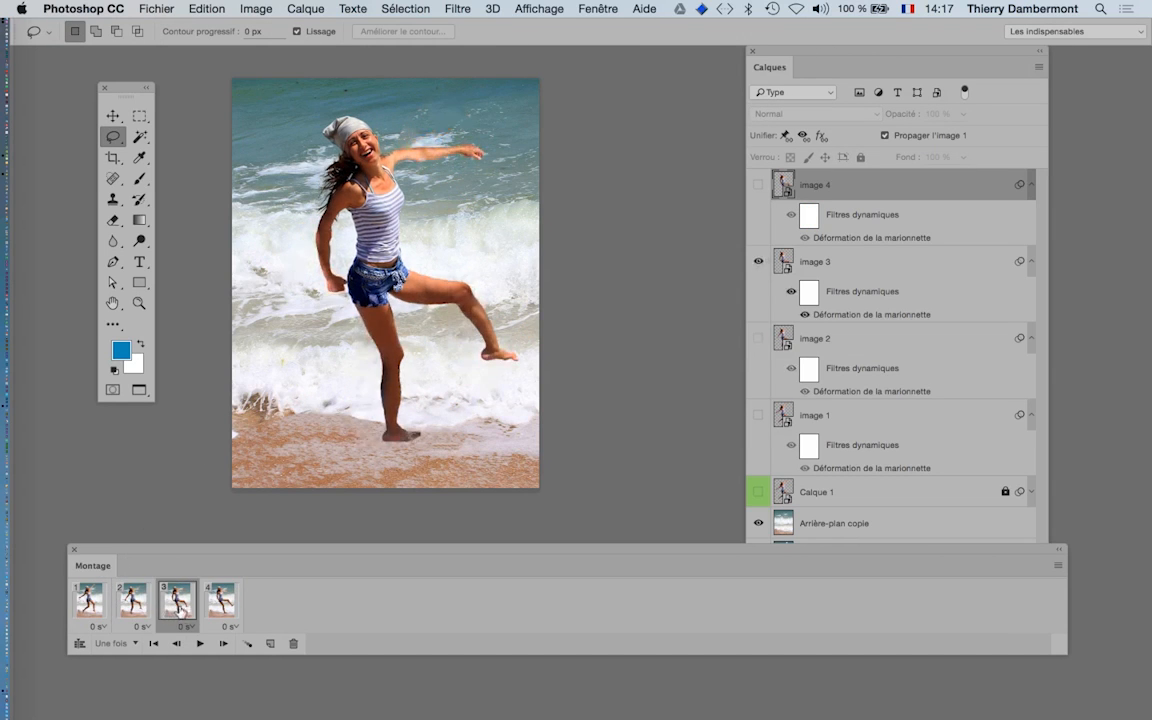
left_click(229, 611)
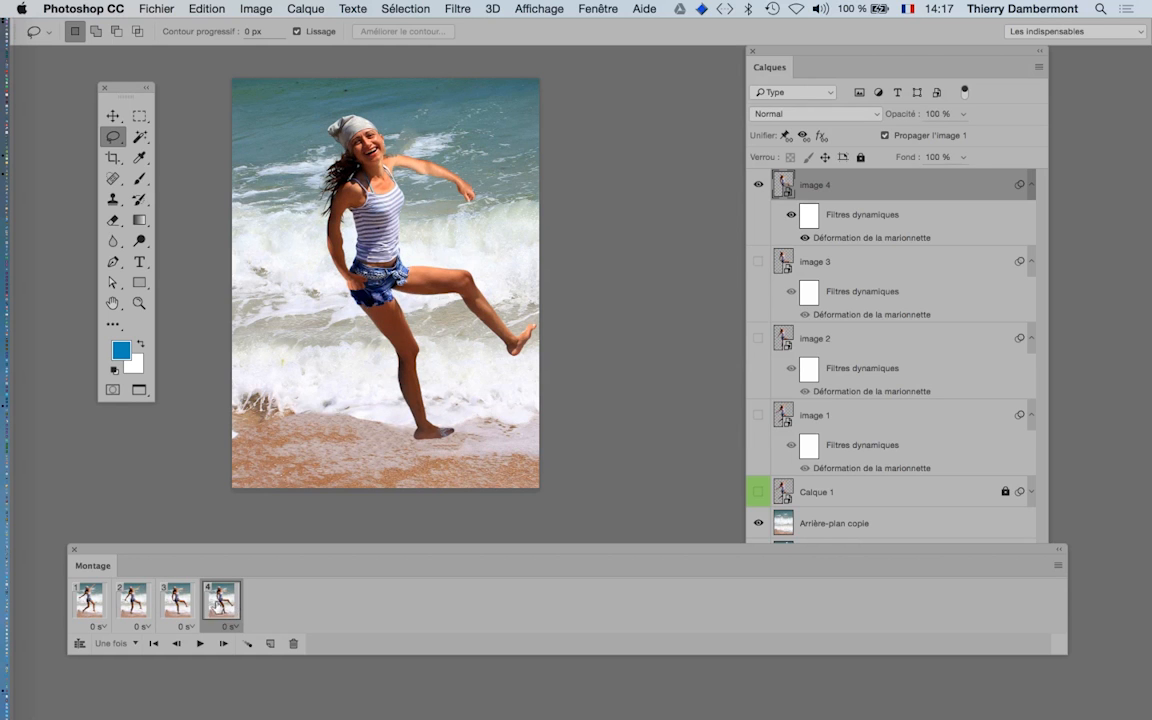
left_click(176, 615)
left_click(138, 610)
left_click(95, 610)
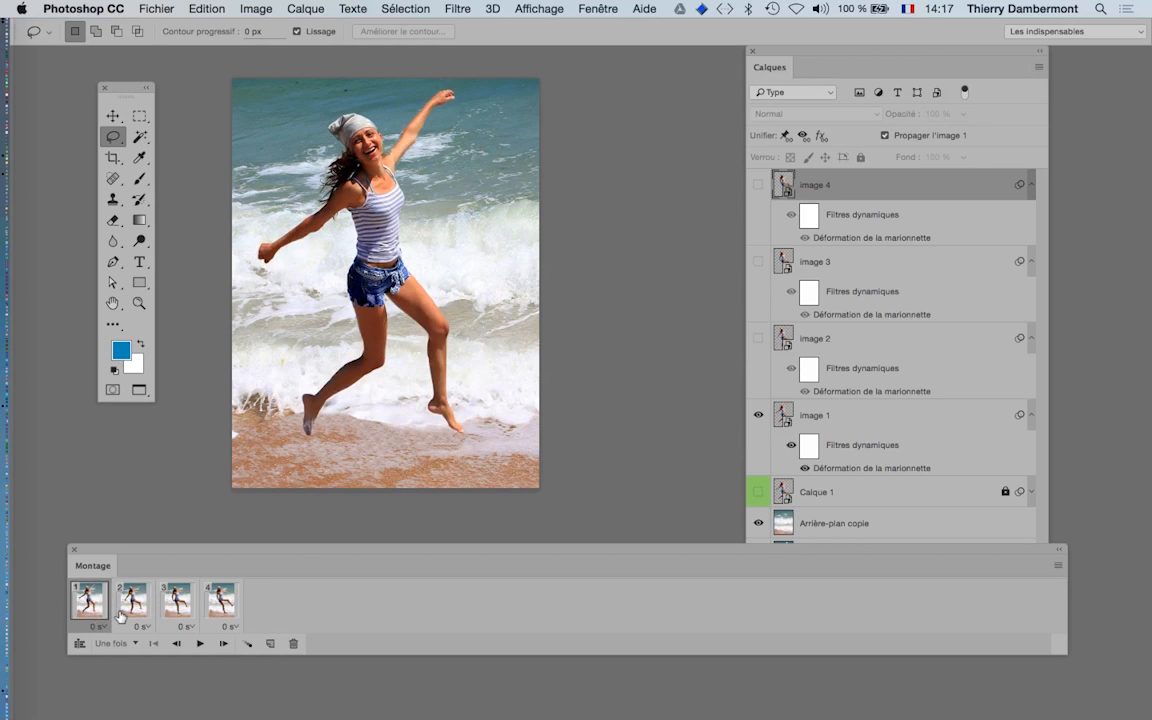
left_click(135, 610)
left_click(180, 615)
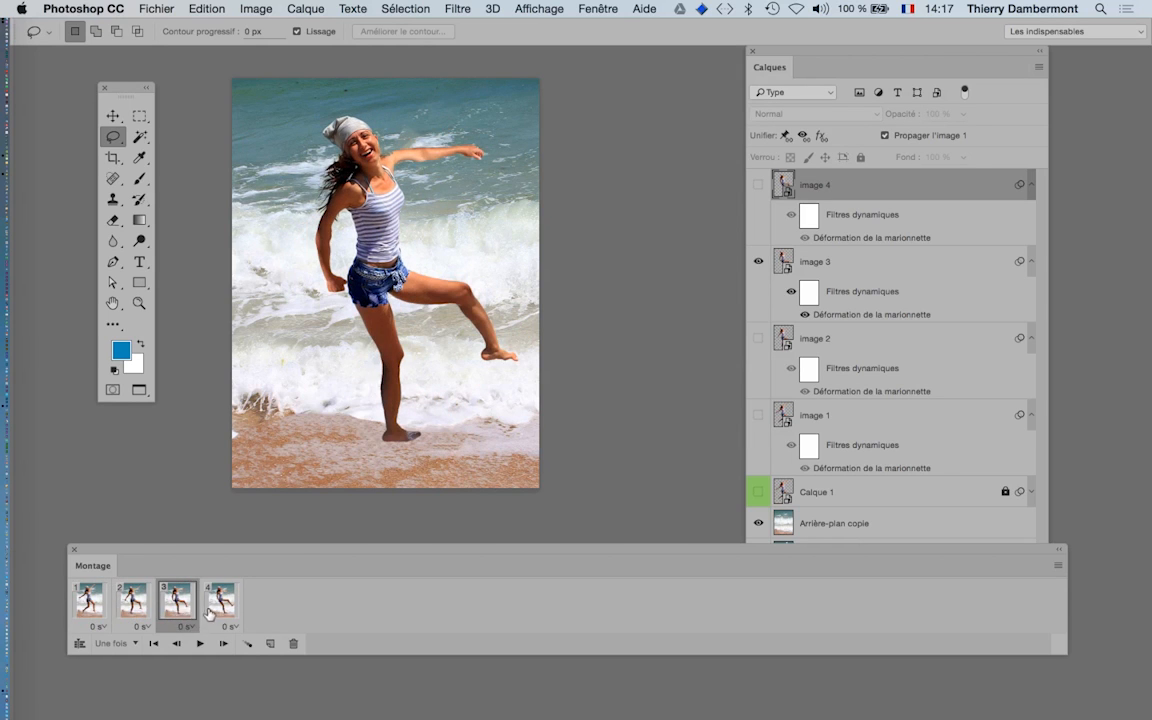
left_click(210, 611)
Play the animation several times at the Une fois loop setting to check the movement.
left_click(200, 644)
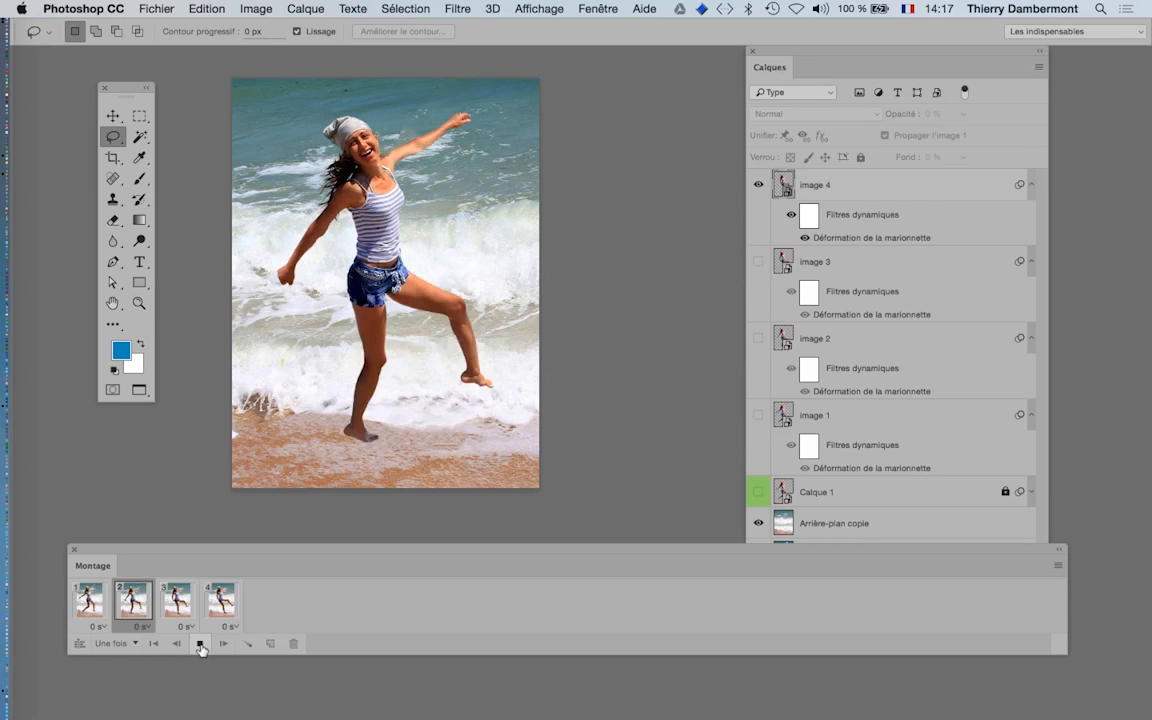
left_click(200, 644)
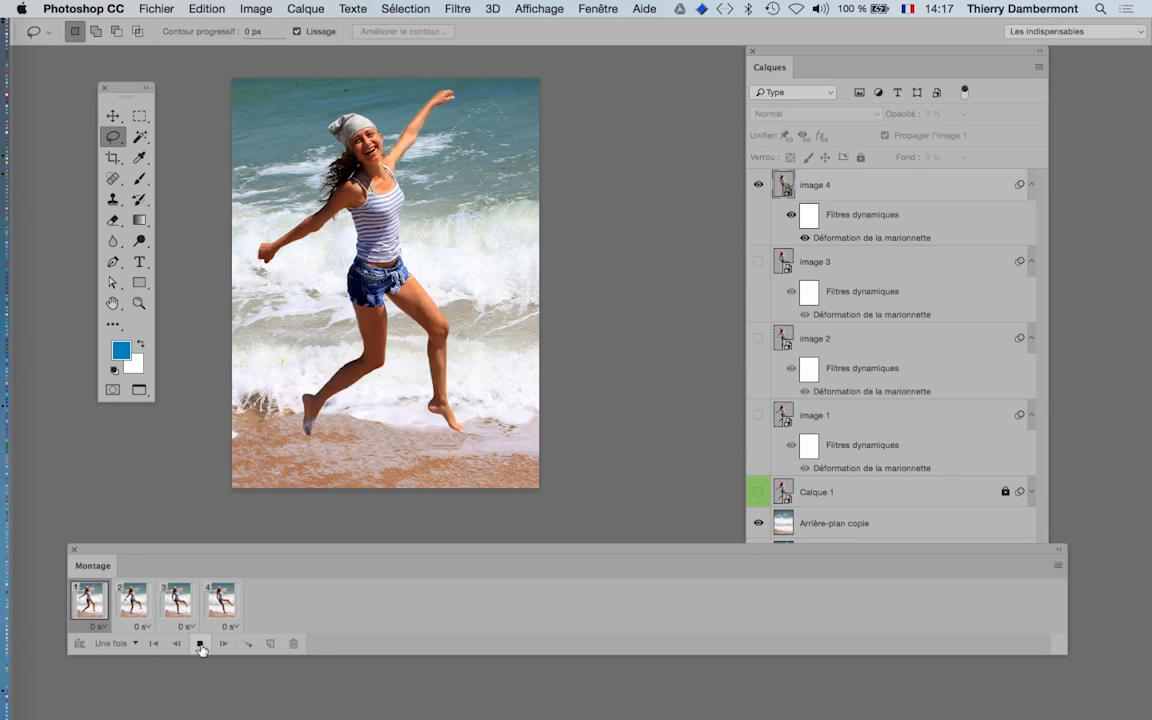
left_click(200, 644)
left_click(200, 644)
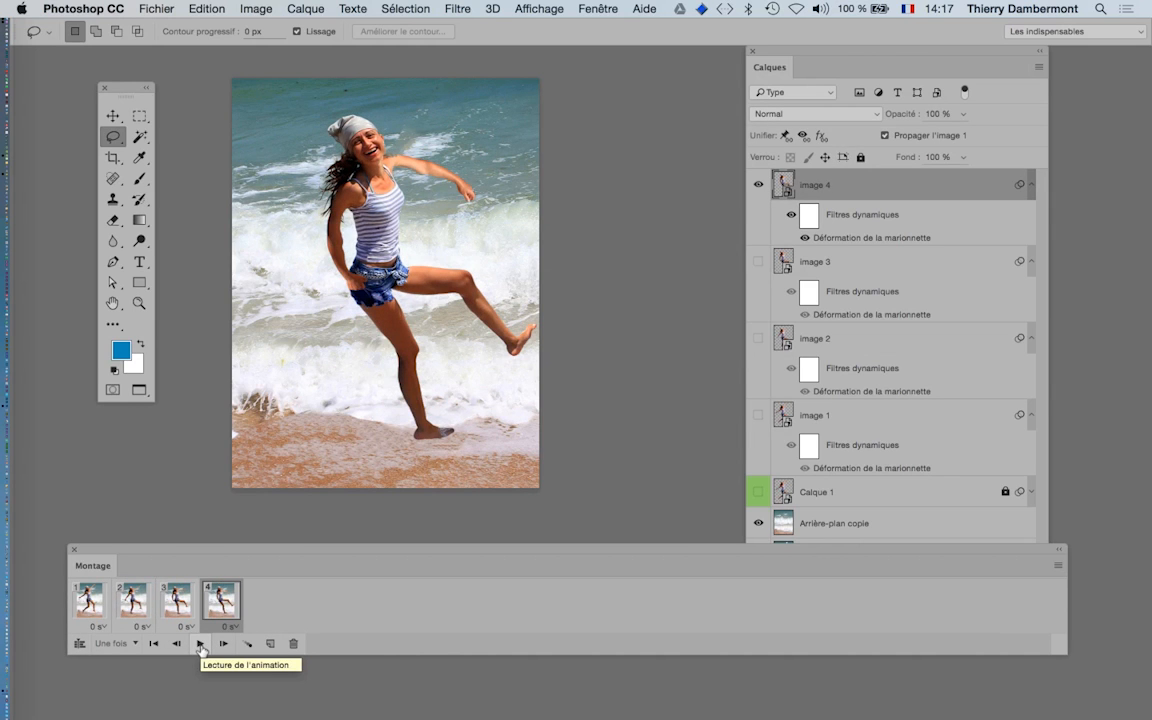
left_click(200, 644)
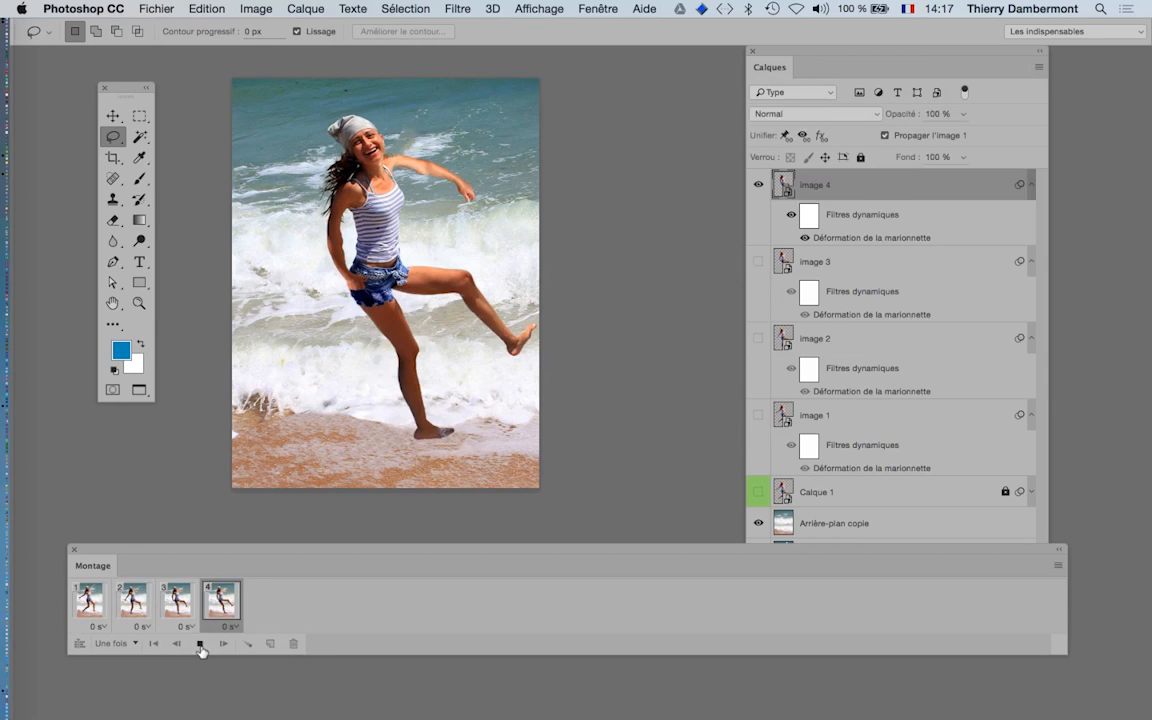
left_click(202, 646)
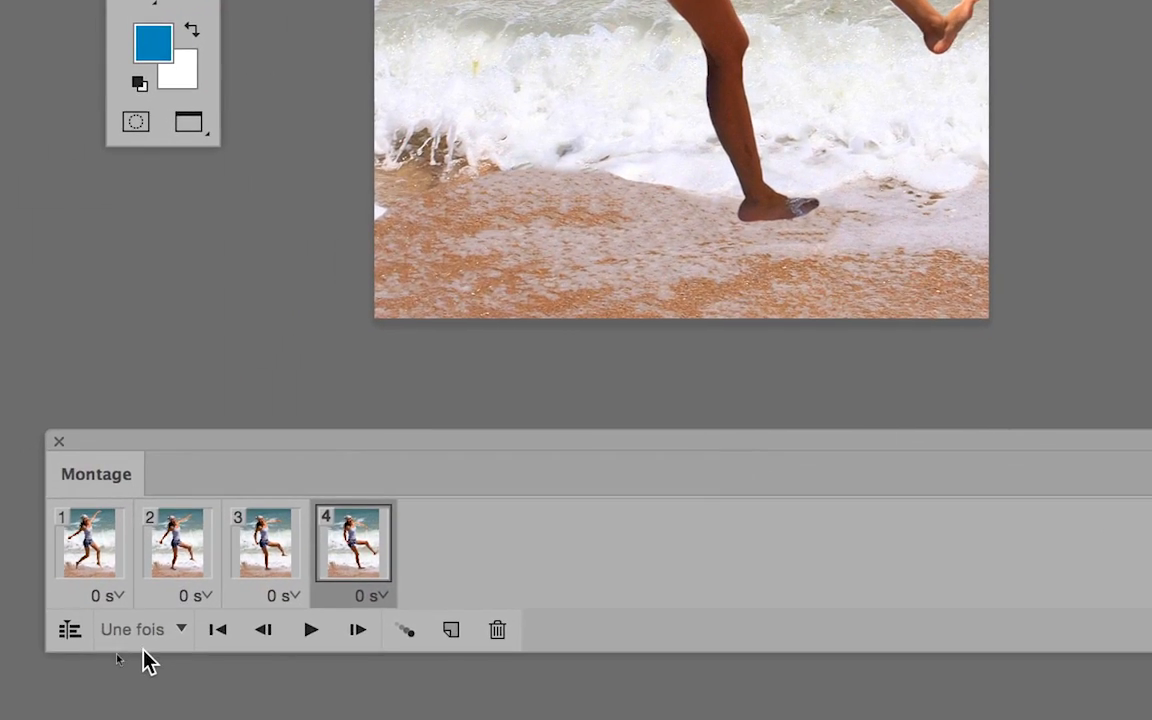
Set the animation's looping option to Toujours, play the loop and stop it.
left_click(50, 647)
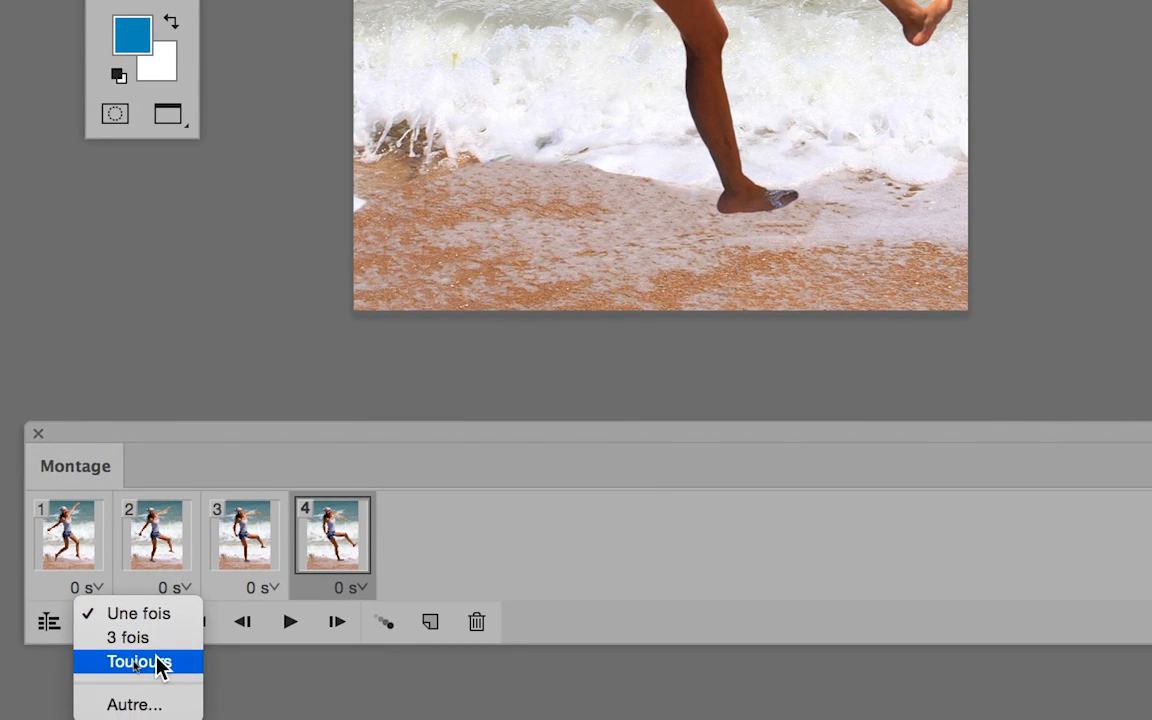
left_click(157, 664)
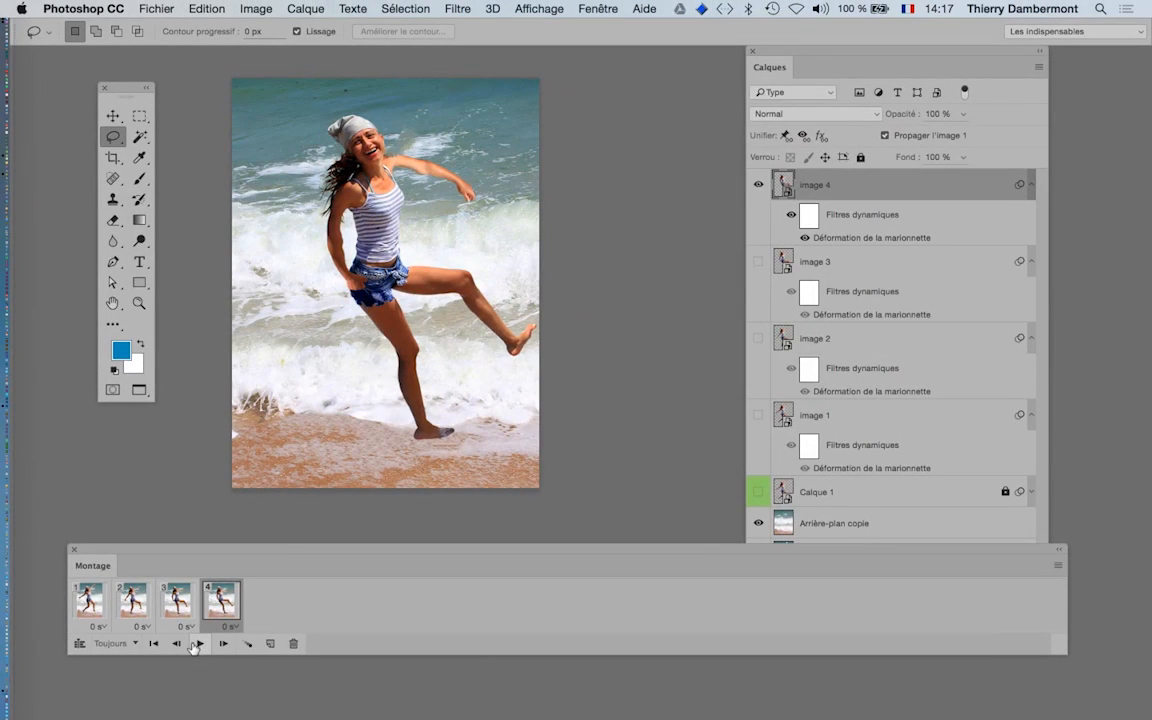
left_click(197, 644)
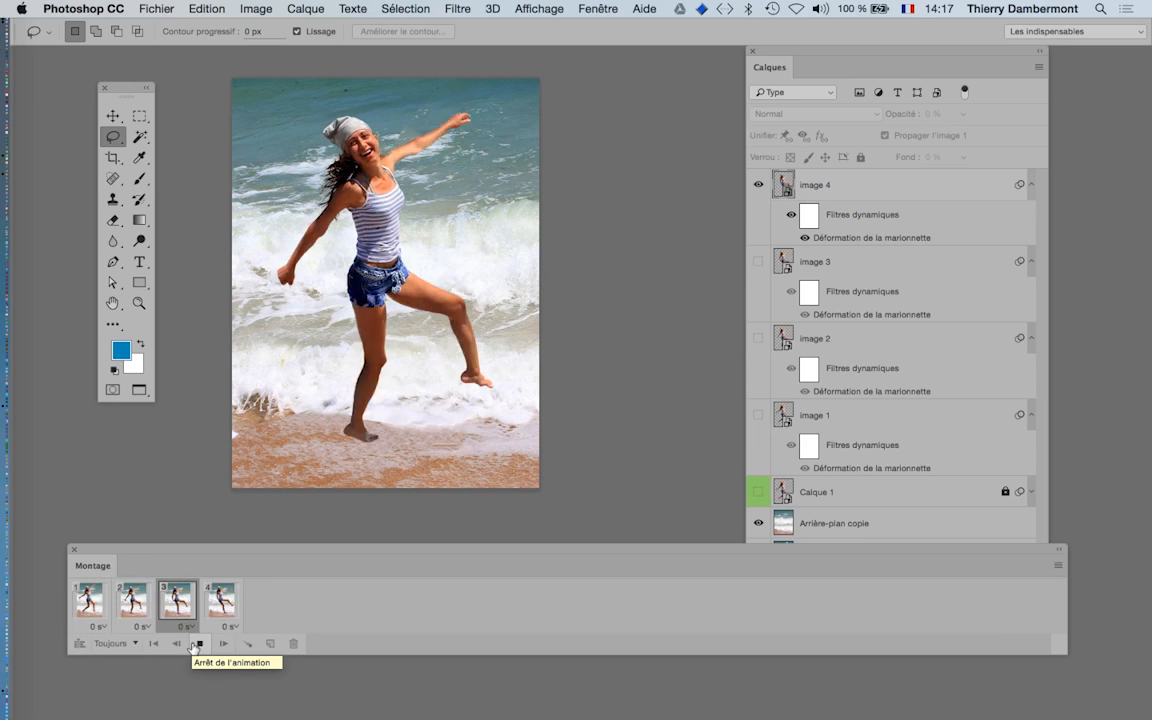
left_click(197, 644)
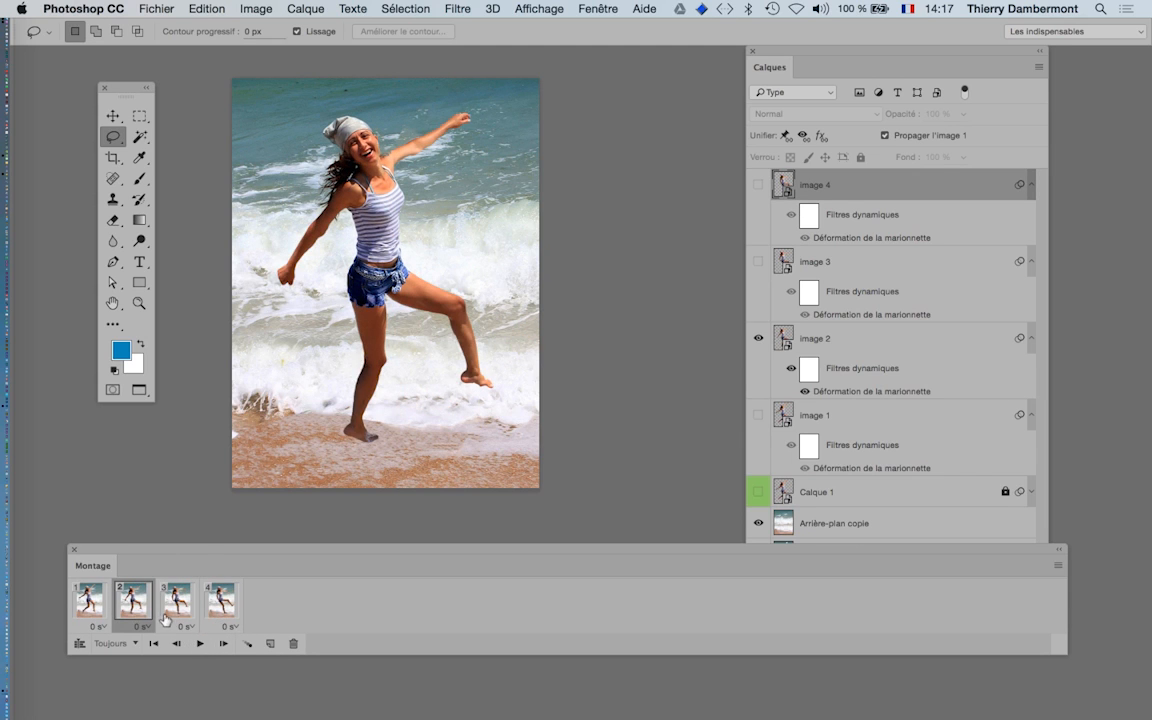
Examine the poses in frames 3 and 4, and go through frames 1 to 4 in order.
left_click(170, 605)
left_click(218, 602)
left_click(94, 611)
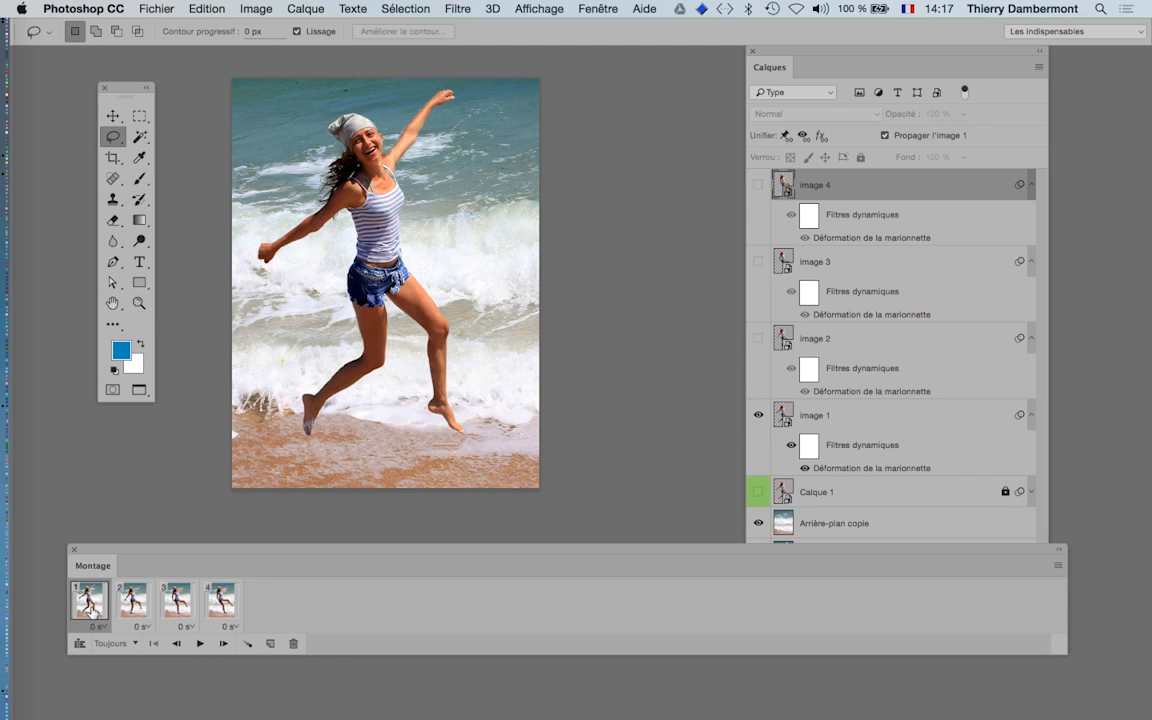
left_click(133, 605)
left_click(177, 601)
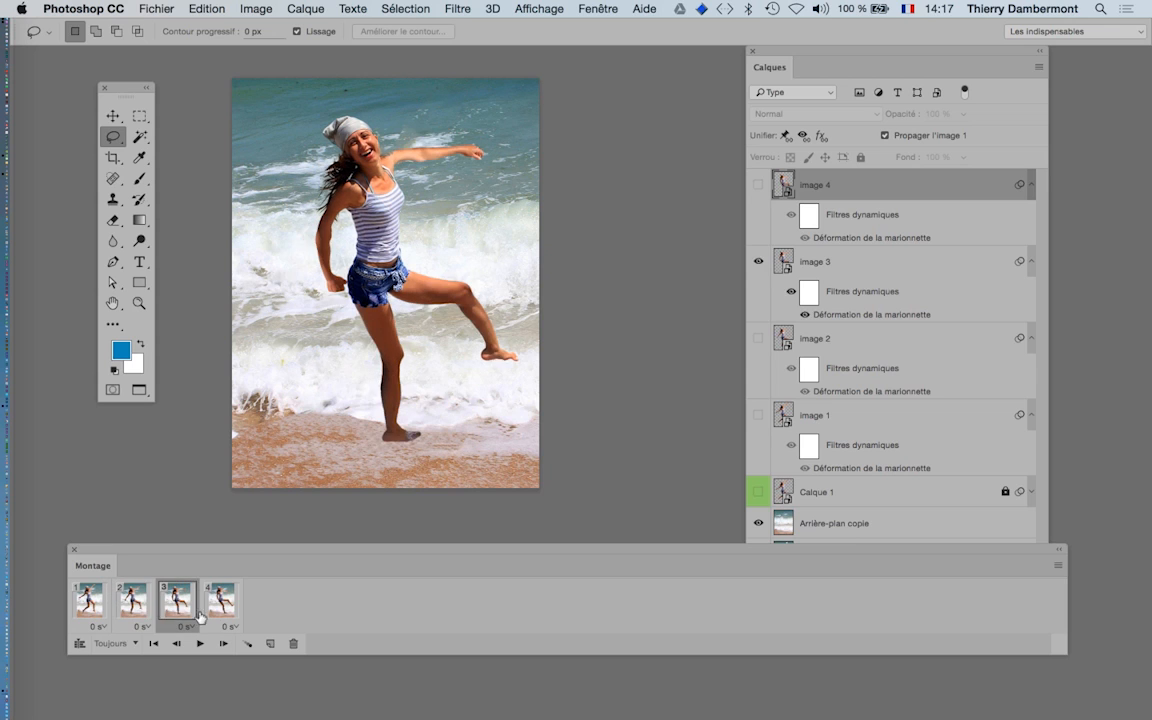
left_click(220, 601)
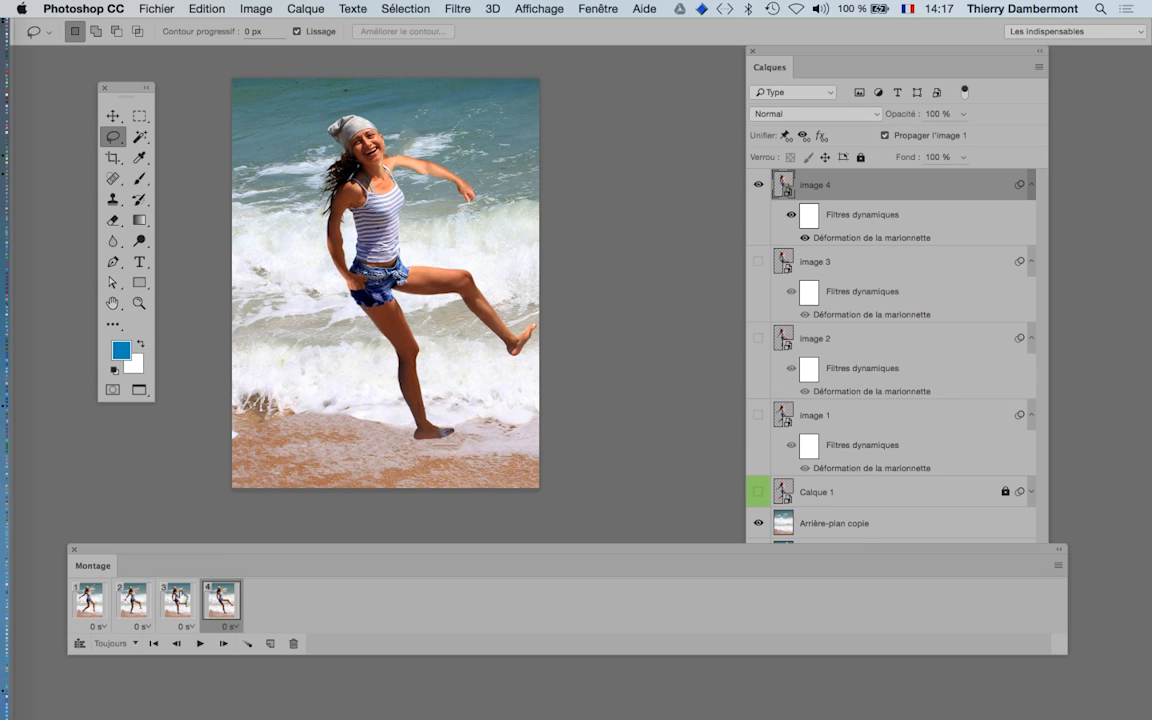